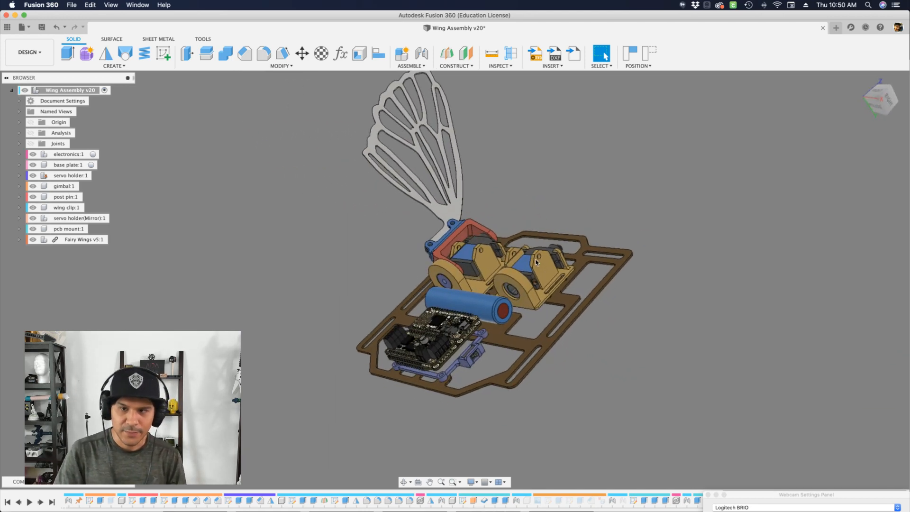
# - Switch to QuickTime Player, pause the video of the moving wings, and return to the wing assembly in Fusion 360
pyautogui.press('super+Tab')
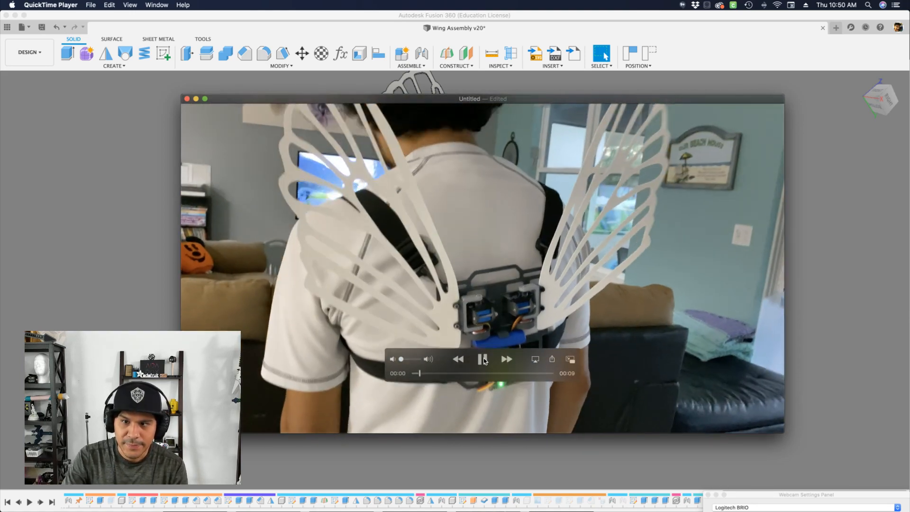
pyautogui.click(482, 359)
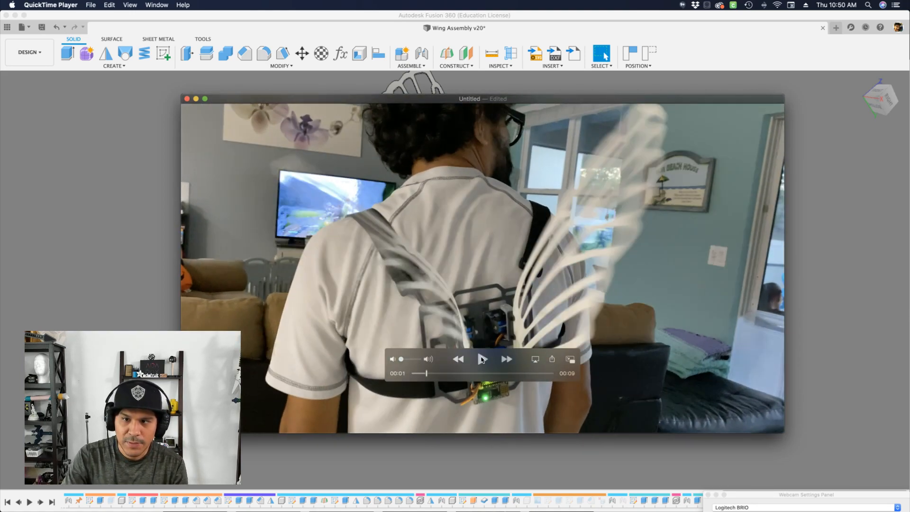
pyautogui.click(75, 238)
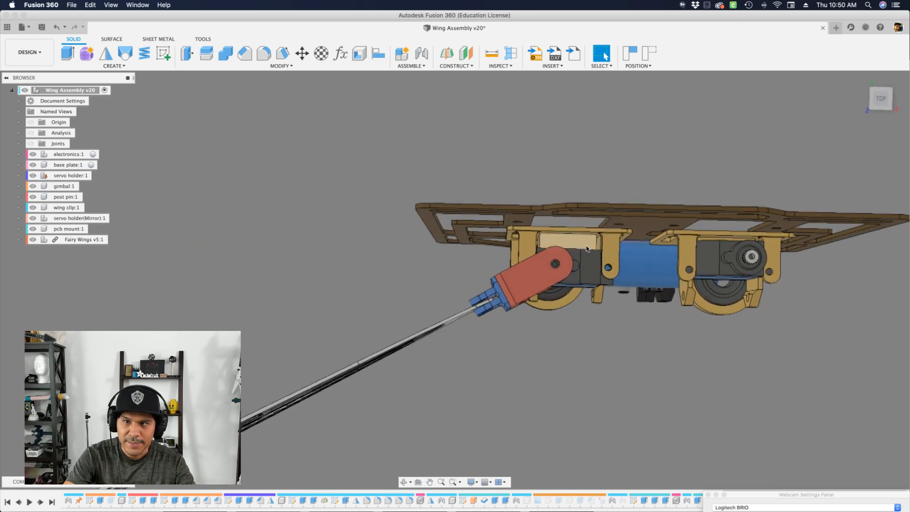
# - Swing the wing's gimbal back and forth about its servo pivot to test the joint's range of motion
pyautogui.moveTo(548, 274)
pyautogui.mouseDown()
pyautogui.moveTo(535, 284)
pyautogui.moveTo(624, 356)
pyautogui.moveTo(524, 217)
pyautogui.moveTo(548, 284)
pyautogui.mouseUp()
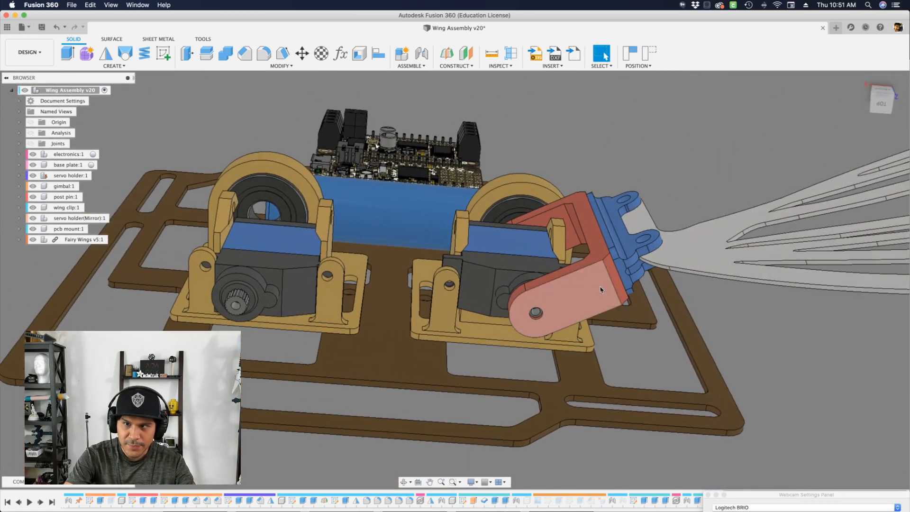
pyautogui.moveTo(601, 289); pyautogui.dragTo(674, 301)
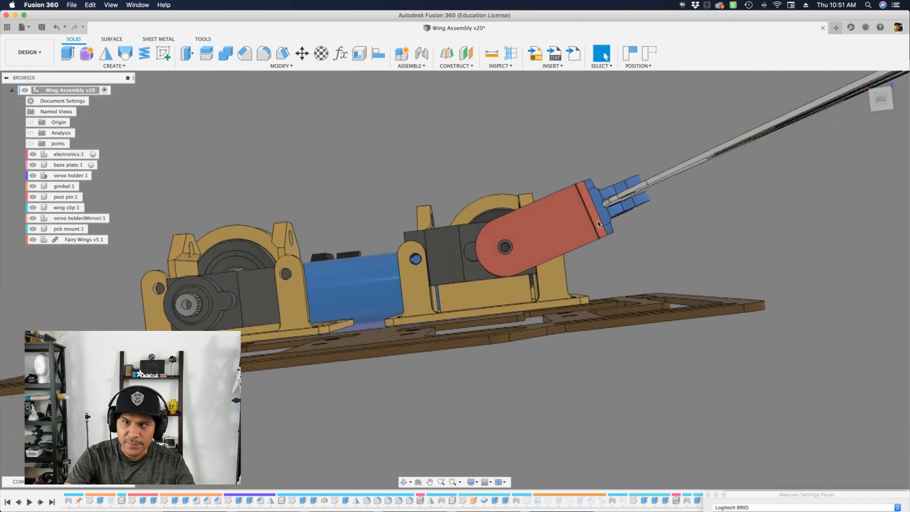
pyautogui.moveTo(603, 215); pyautogui.dragTo(499, 172)
pyautogui.scroll(-5, 493, 168)
pyautogui.moveTo(463, 160); pyautogui.dragTo(459, 227, button='middle')
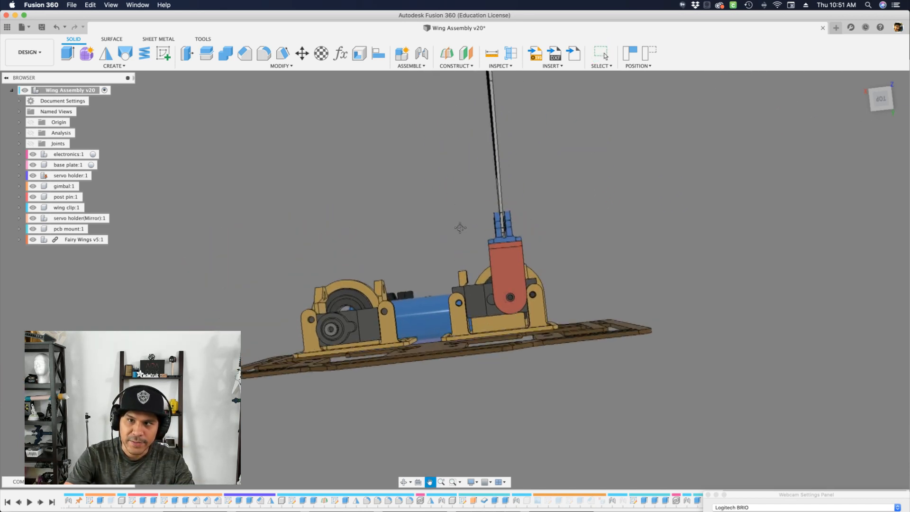
pyautogui.scroll(4, 459, 228)
pyautogui.moveTo(527, 266); pyautogui.dragTo(610, 263)
# - Examine how the gimbal, post pin and bearing fit together in the servo holder, and how the parts sit on the base plate
pyautogui.keyDown('shift'); pyautogui.moveTo(609, 264); pyautogui.dragTo(508, 318, button='middle'); pyautogui.keyUp('shift')
pyautogui.scroll(4, 522, 197)
pyautogui.keyDown('shift'); pyautogui.moveTo(506, 377); pyautogui.dragTo(488, 299, button='middle'); pyautogui.keyUp('shift')
pyautogui.scroll(4, 546, 360)
pyautogui.scroll(-5, 546, 283)
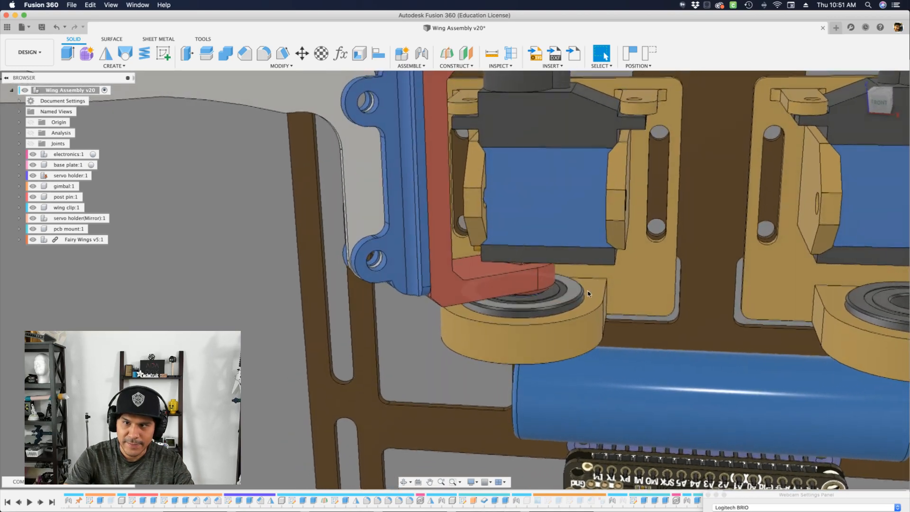
pyautogui.keyDown('shift'); pyautogui.moveTo(546, 282); pyautogui.dragTo(585, 142, button='middle'); pyautogui.keyUp('shift')
pyautogui.keyDown('shift'); pyautogui.moveTo(536, 358); pyautogui.dragTo(520, 288, button='middle'); pyautogui.keyUp('shift')
pyautogui.scroll(-5, 519, 288)
pyautogui.scroll(-4, 426, 213)
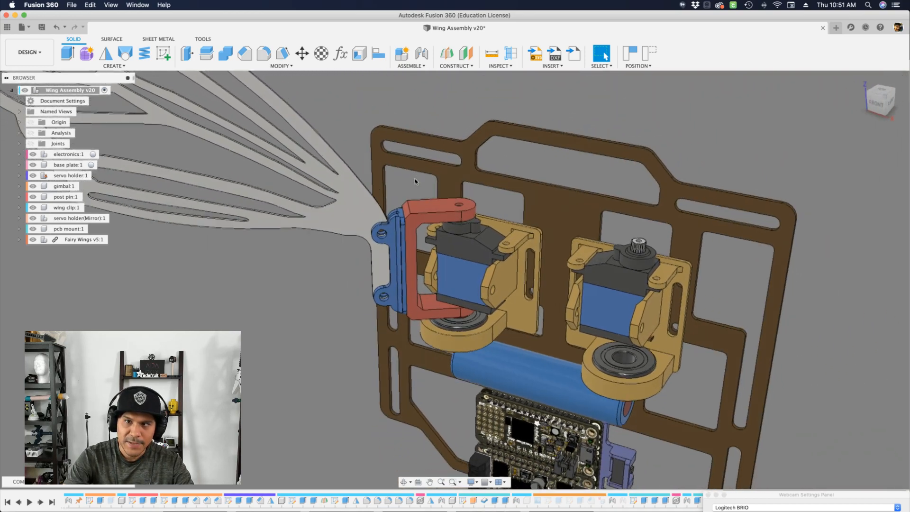
pyautogui.keyDown('shift'); pyautogui.moveTo(416, 181); pyautogui.dragTo(405, 211, button='middle'); pyautogui.keyUp('shift')
pyautogui.keyDown('shift'); pyautogui.moveTo(449, 292); pyautogui.dragTo(427, 327, button='middle'); pyautogui.keyUp('shift')
# - Roll the design history back to its beginning, and advance it to just after the base plate's extrusion
pyautogui.hscroll(-10, 113, 498)
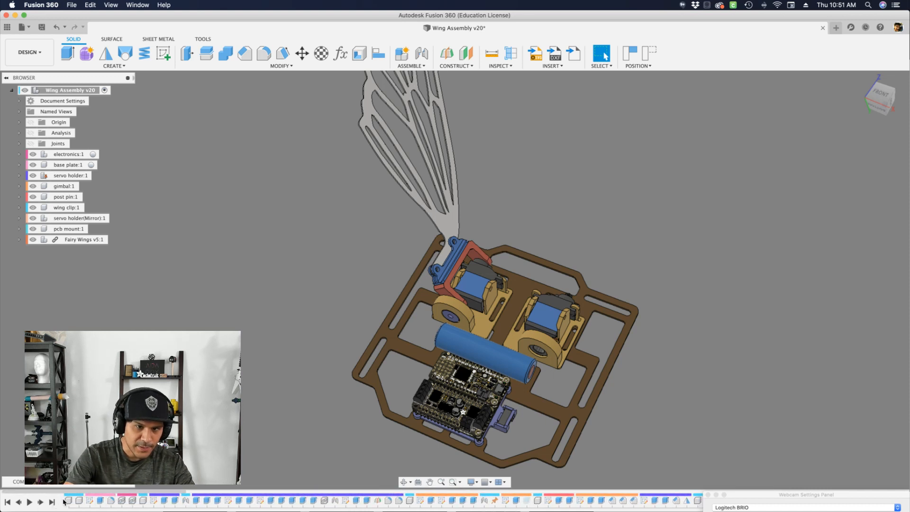
pyautogui.click(8, 502)
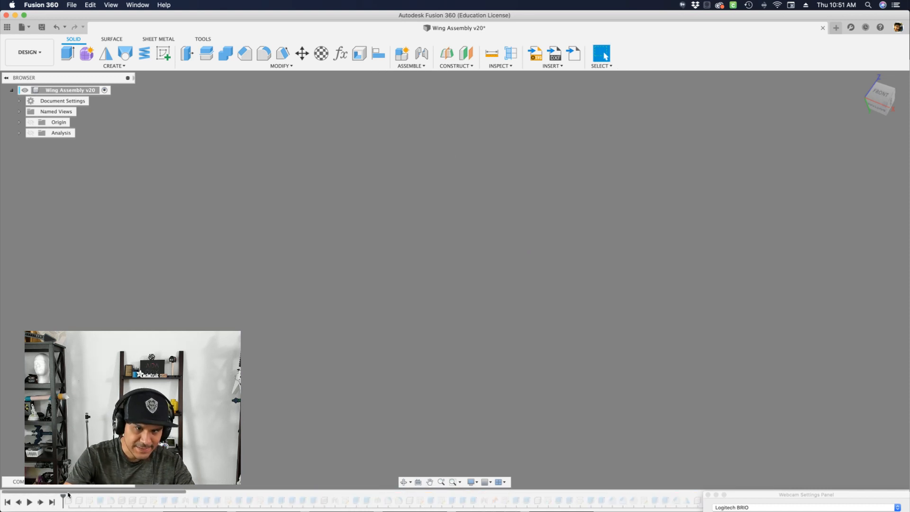
pyautogui.moveTo(64, 501); pyautogui.dragTo(105, 501)
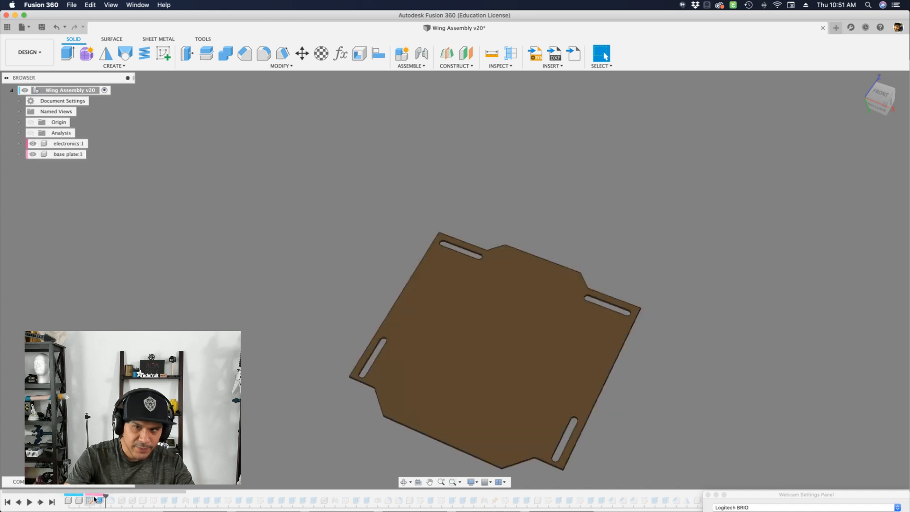
# - Show the base plate component's base sketch with its dimensions, seen squarely from the front
pyautogui.click(861, 79)
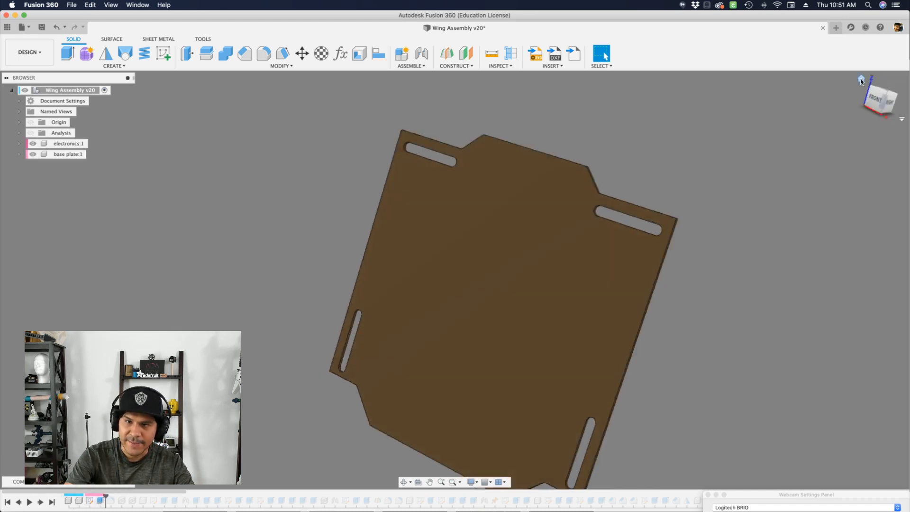
pyautogui.click(19, 154)
pyautogui.click(47, 196)
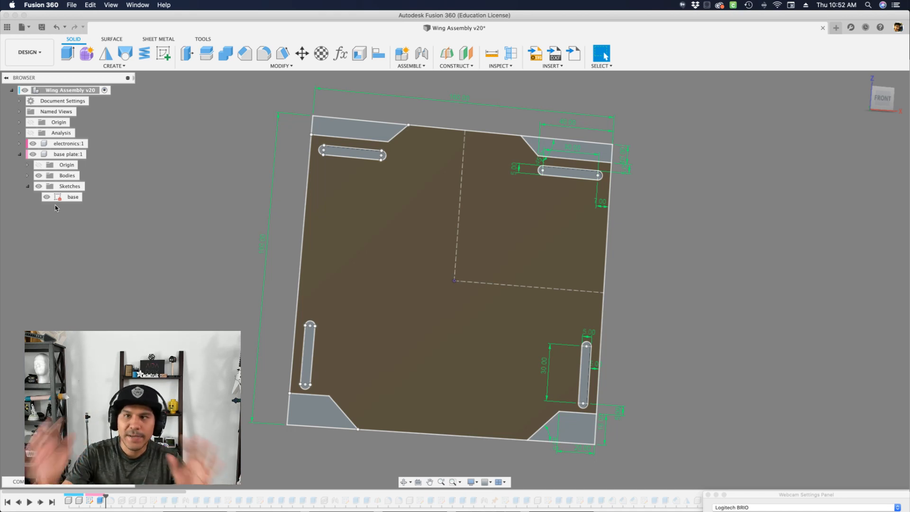
pyautogui.click(887, 107)
# - Set the overall width dimension of the base plate sketch to 240 mm
pyautogui.moveTo(698, 228); pyautogui.dragTo(682, 321, button='middle')
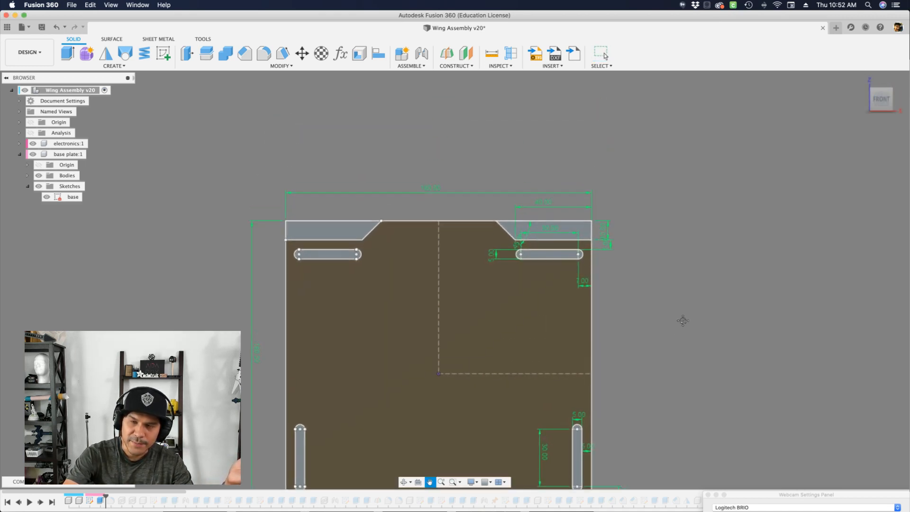
pyautogui.scroll(4, 595, 200)
pyautogui.scroll(-5, 531, 227)
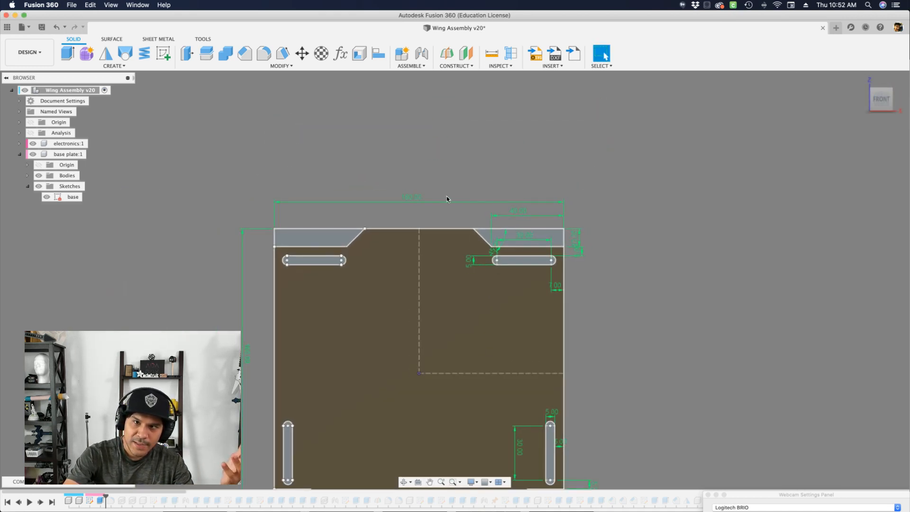
pyautogui.moveTo(447, 199); pyautogui.dragTo(450, 143, button='middle')
pyautogui.doubleClick(445, 143)
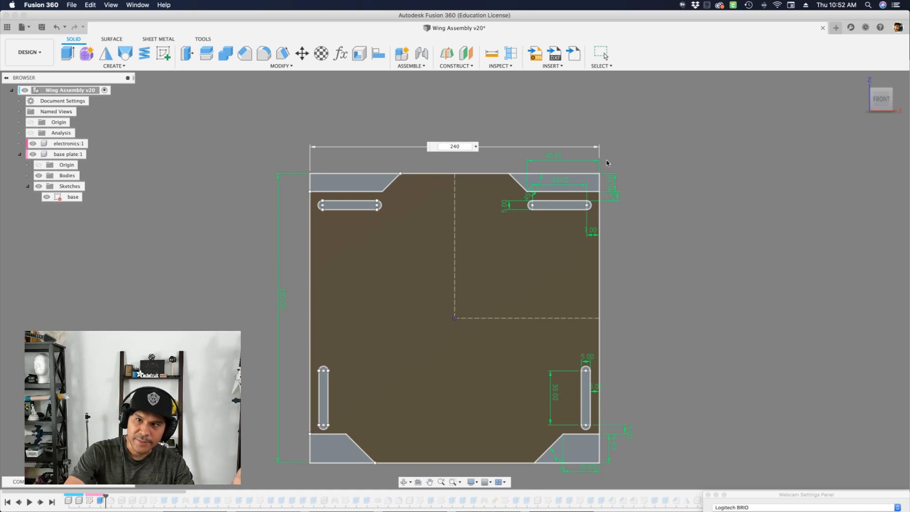
pyautogui.press('Return')
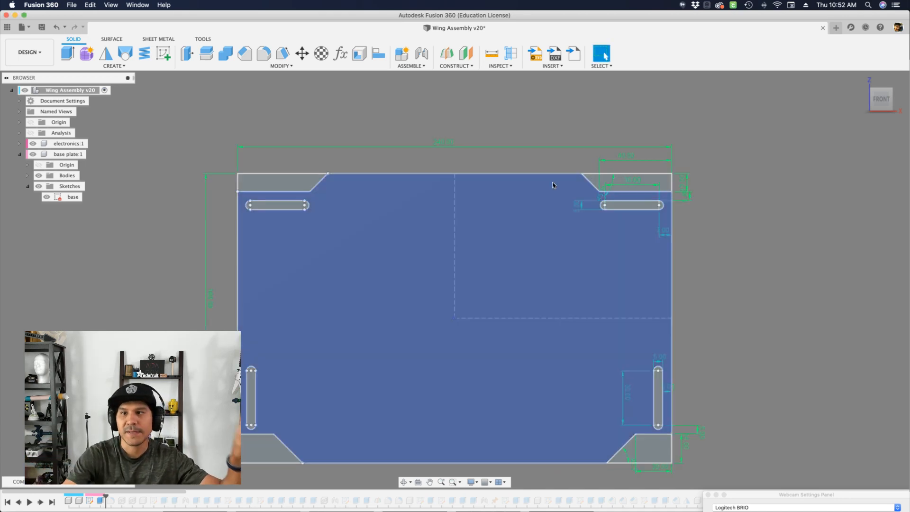
# - Move the dimension between the upper horizontal slot and the plate's side edge closer to the slot, and undo the plate width change
pyautogui.scroll(6, 716, 180)
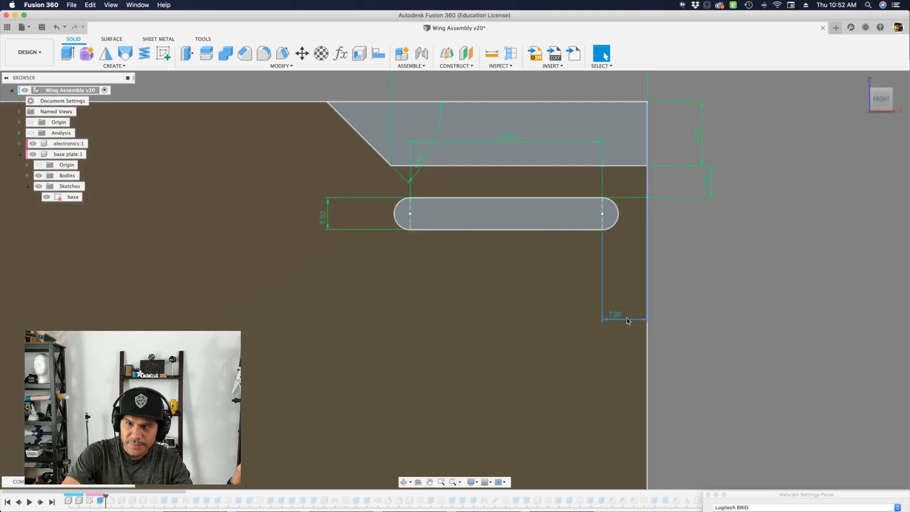
pyautogui.moveTo(629, 318); pyautogui.dragTo(624, 240)
pyautogui.press('Escape')
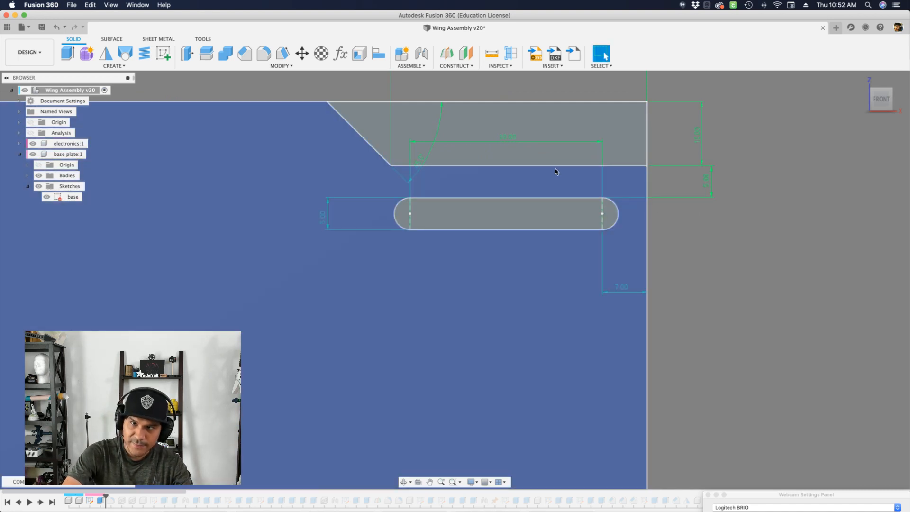
pyautogui.scroll(-4, 575, 147)
pyautogui.scroll(-3, 542, 186)
pyautogui.moveTo(413, 352); pyautogui.dragTo(519, 272, button='middle')
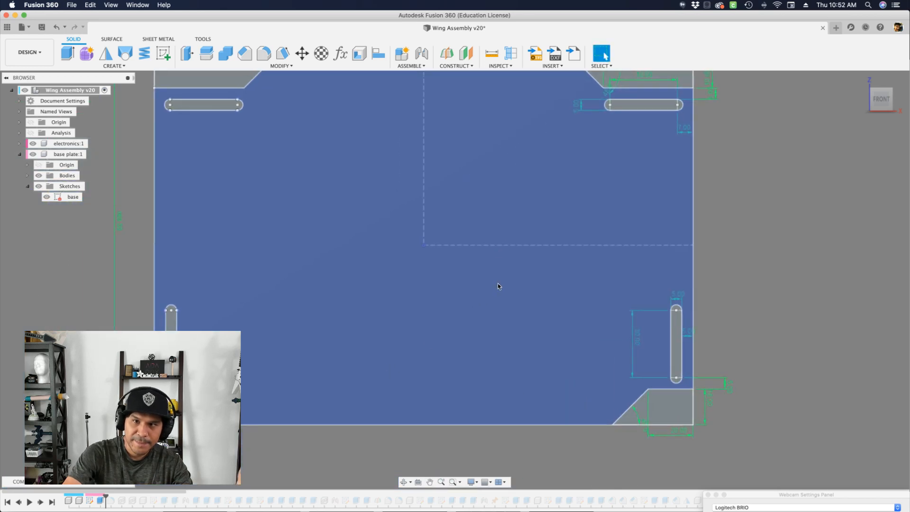
pyautogui.scroll(-3, 498, 283)
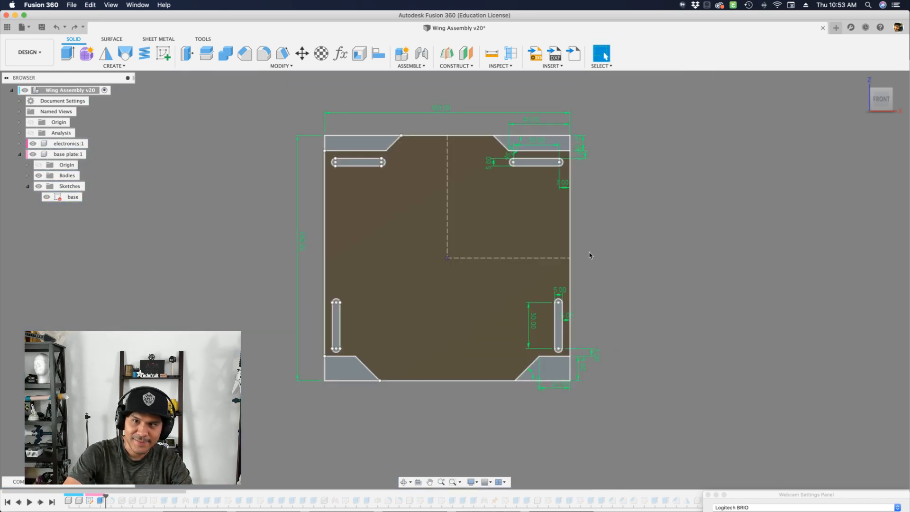
# - Open the base sketch for editing, examine its dimensions, constraints and mirrored slots, and finish the sketch
pyautogui.scroll(2, 467, 215)
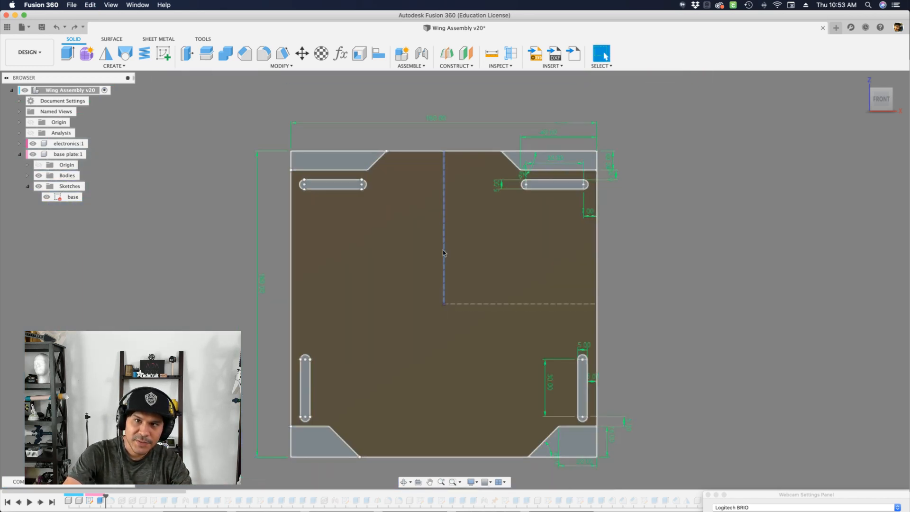
pyautogui.scroll(-2, 444, 254)
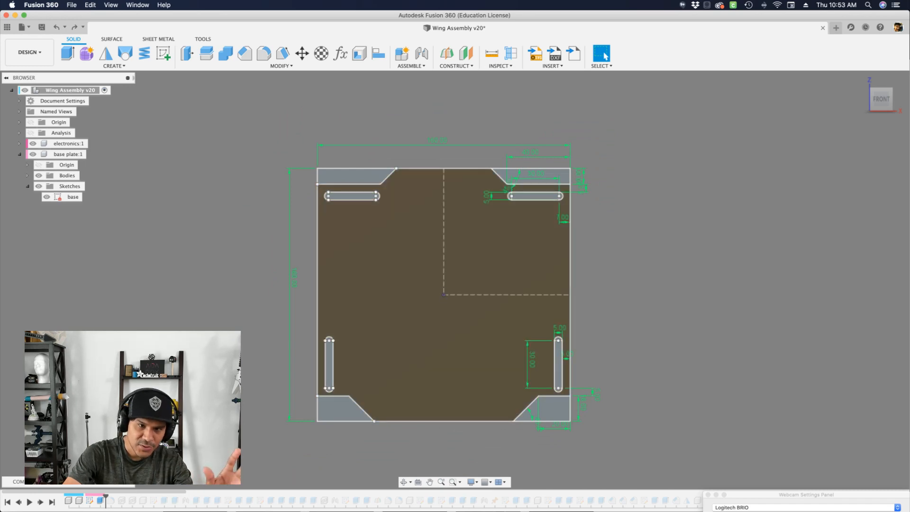
pyautogui.doubleClick(90, 500)
pyautogui.scroll(3, 445, 159)
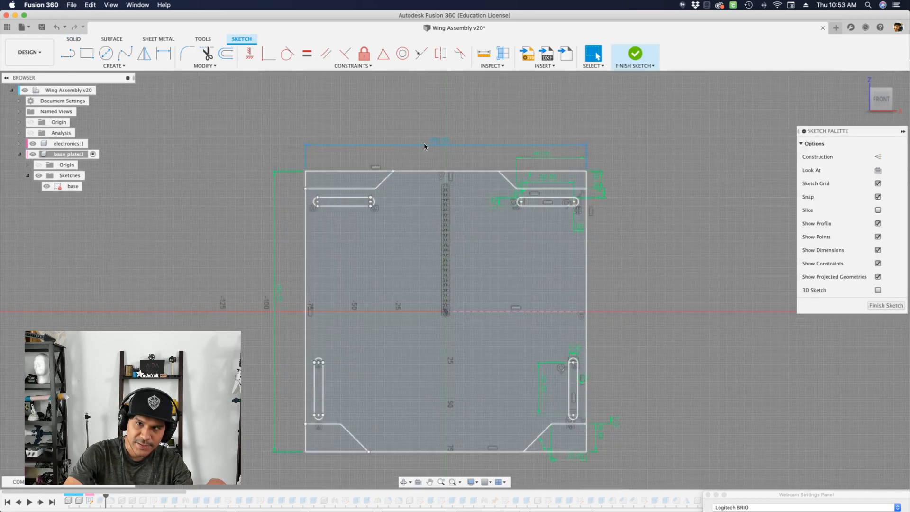
pyautogui.moveTo(609, 210); pyautogui.dragTo(547, 119, button='middle')
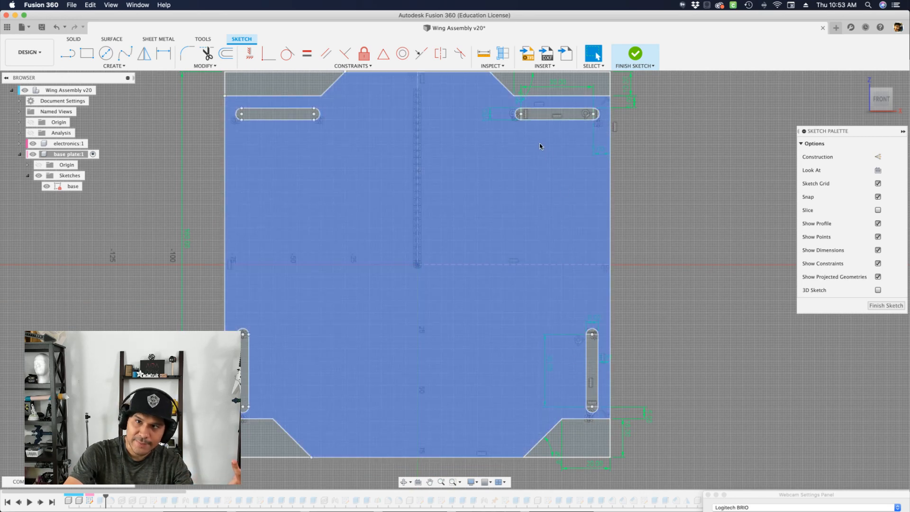
pyautogui.moveTo(452, 206); pyautogui.dragTo(470, 288, button='middle')
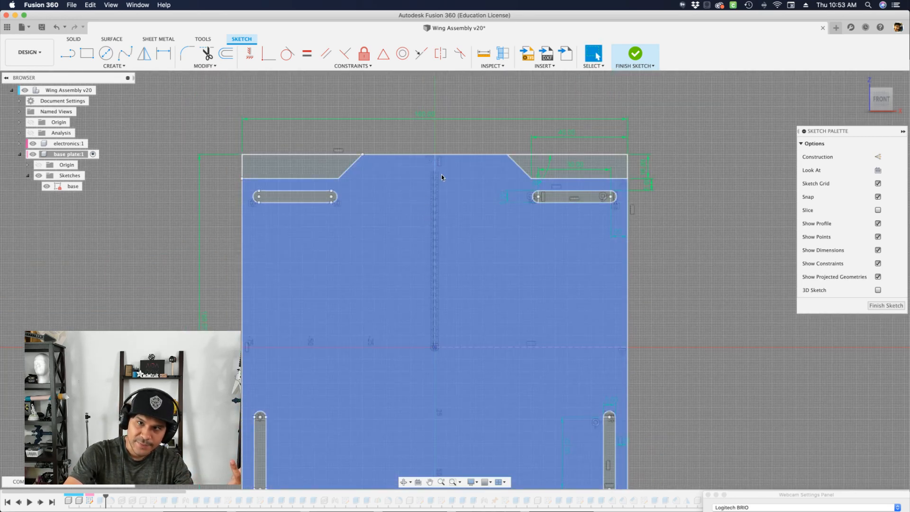
pyautogui.moveTo(432, 267); pyautogui.dragTo(447, 182, button='middle')
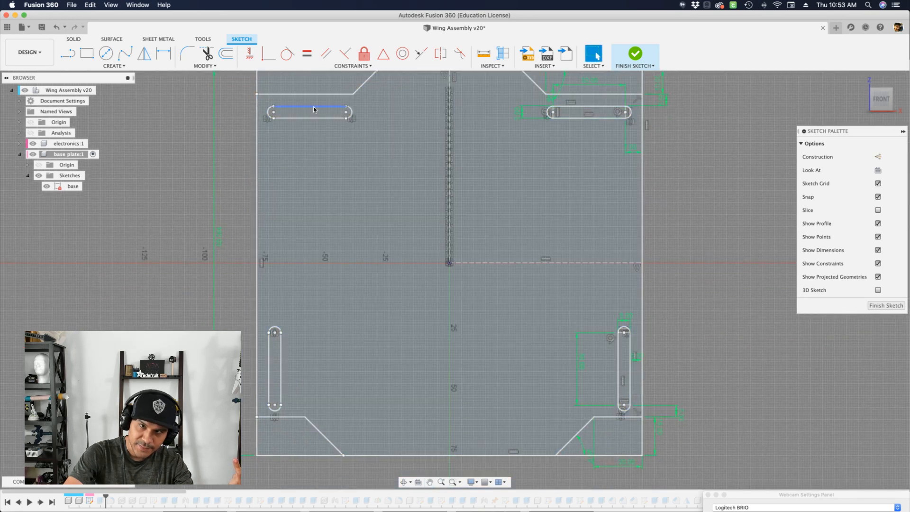
pyautogui.scroll(-2, 279, 368)
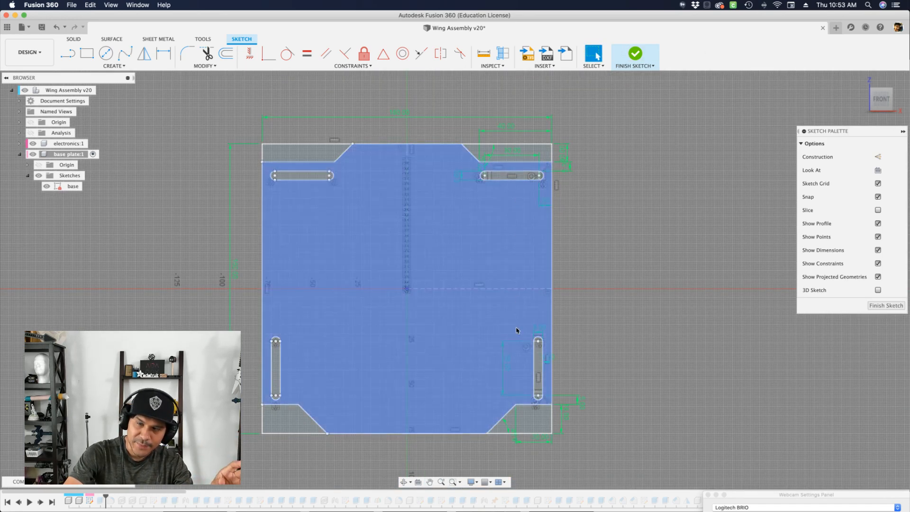
pyautogui.click(635, 54)
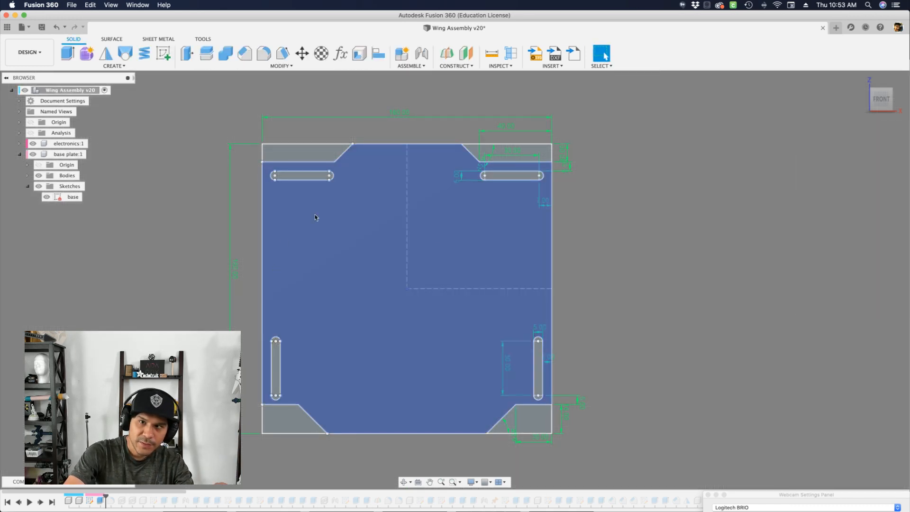
# - Toggle the base sketch's visibility to compare it with the plate body, leaving the sketch hidden
pyautogui.click(46, 197)
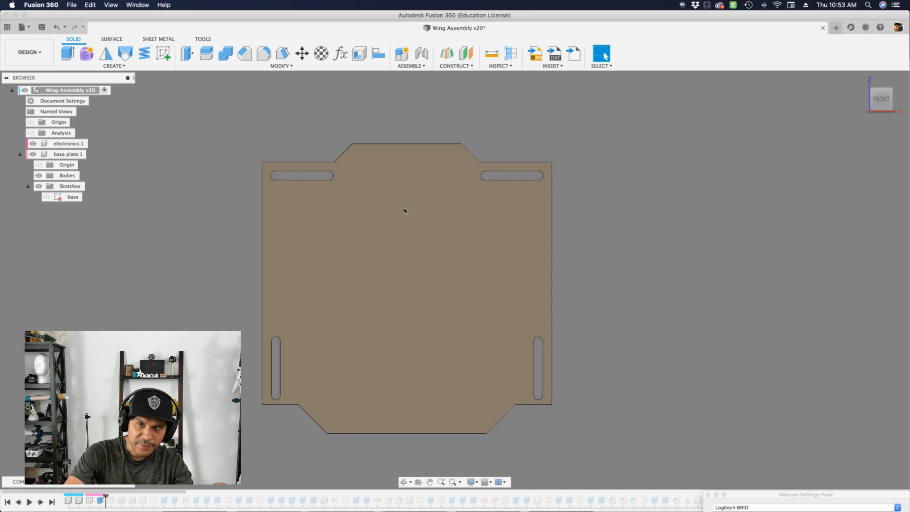
pyautogui.click(47, 197)
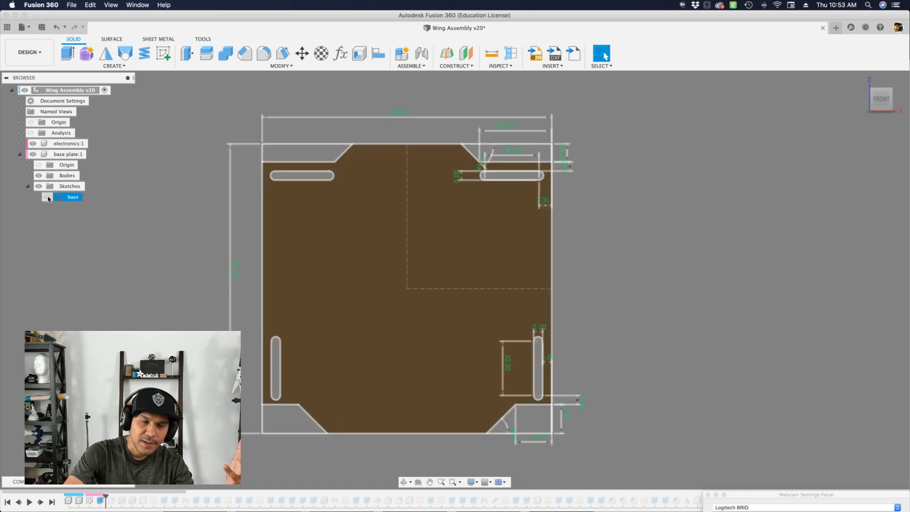
pyautogui.click(47, 197)
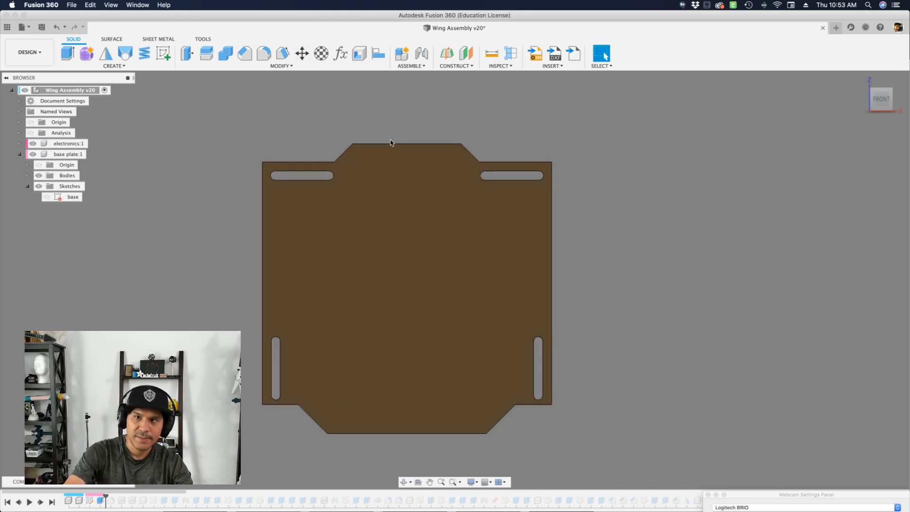
# - Roll the design history forward past the base plate's corner fillets and the inserted servo and circuit boards
pyautogui.scroll(1, 408, 165)
pyautogui.scroll(-3, 408, 165)
pyautogui.scroll(3, 409, 167)
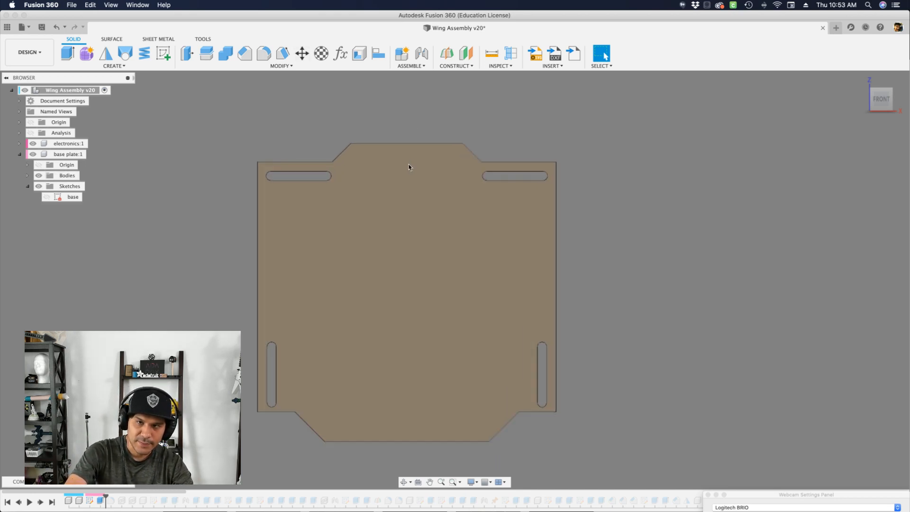
pyautogui.scroll(-1, 418, 146)
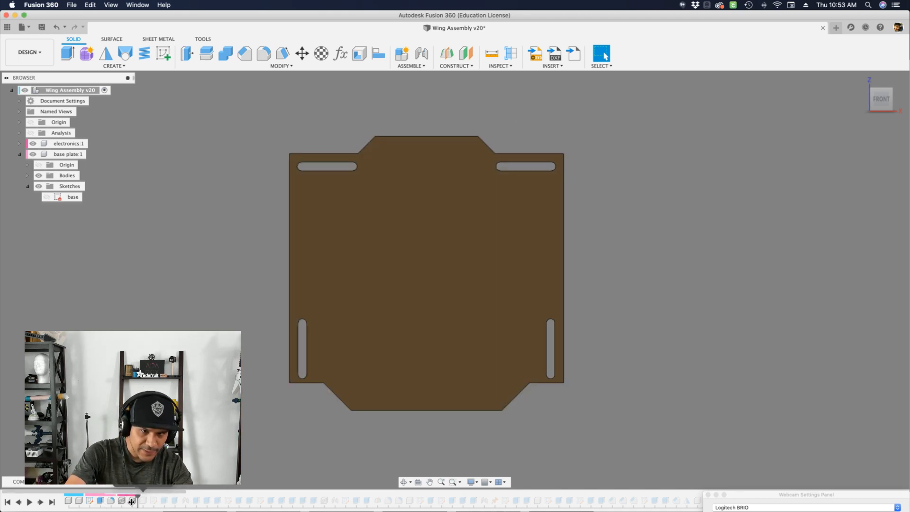
pyautogui.moveTo(131, 501); pyautogui.dragTo(132, 502)
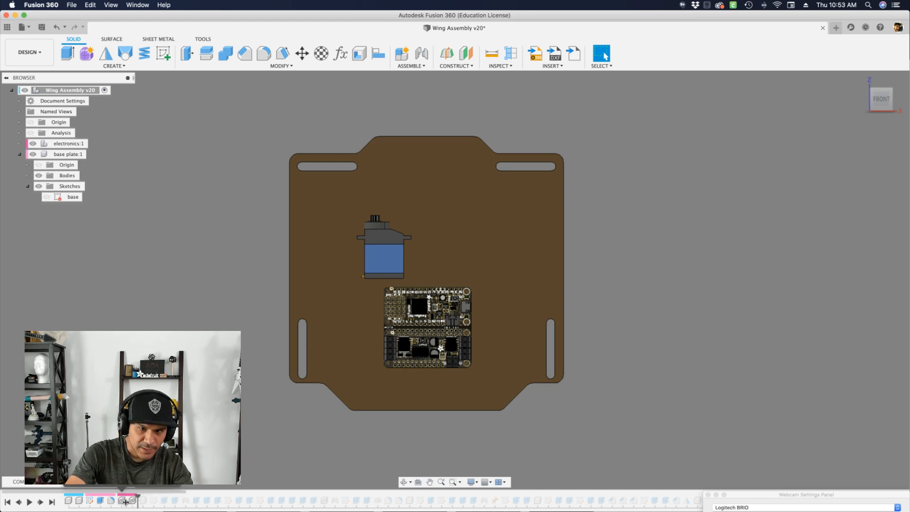
# - Roll the design history back to before the circuit boards and examine the inserted micro servo up close
pyautogui.press('super+Tab')
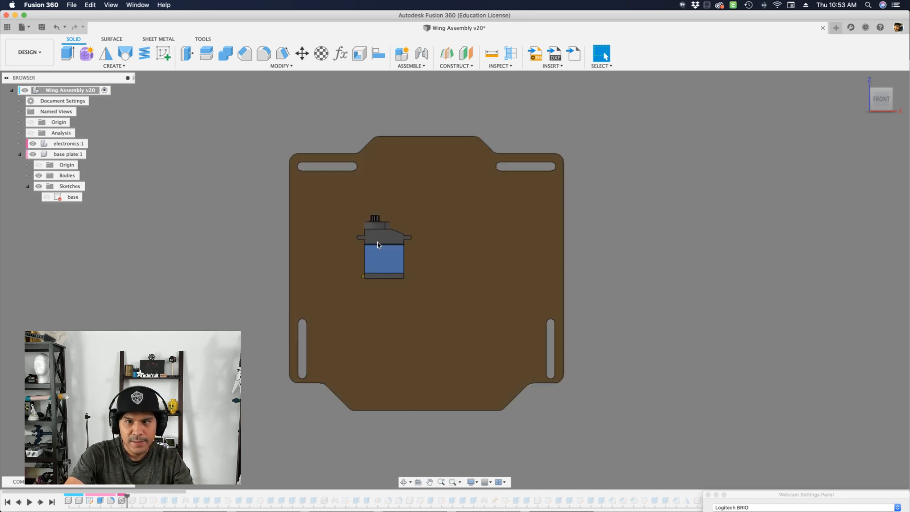
pyautogui.keyDown('shift'); pyautogui.moveTo(378, 242); pyautogui.dragTo(378, 243, button='middle'); pyautogui.keyUp('shift')
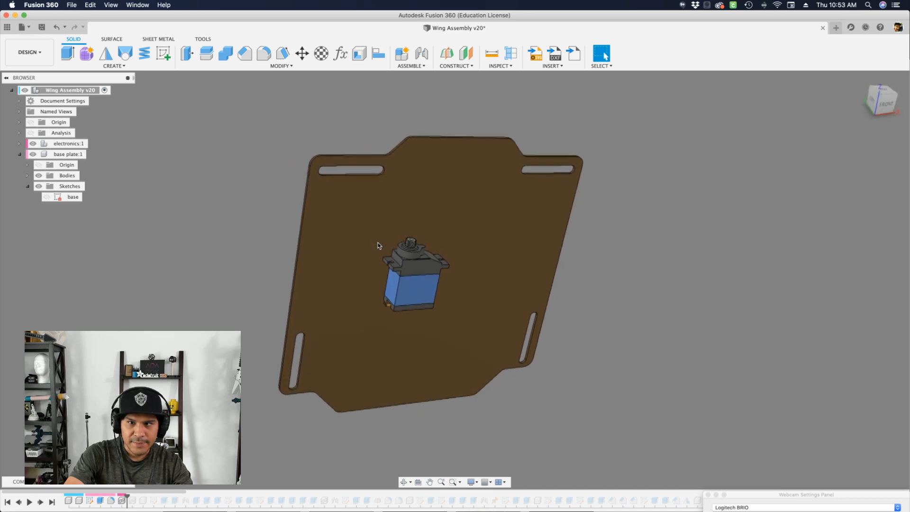
pyautogui.scroll(5, 377, 243)
pyautogui.scroll(4, 378, 243)
pyautogui.keyDown('shift'); pyautogui.scroll(3, 378, 242); pyautogui.keyUp('shift')
pyautogui.keyDown('shift'); pyautogui.scroll(-4, 378, 243); pyautogui.keyUp('shift')
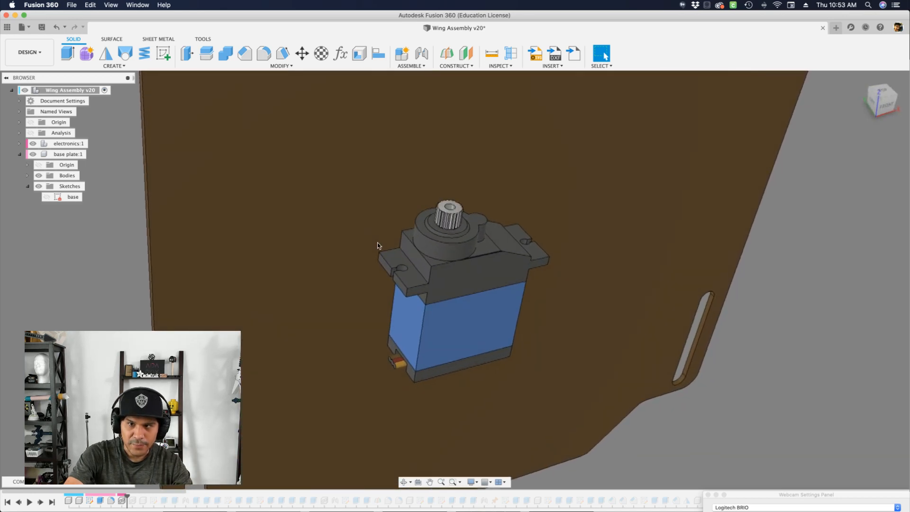
# - Switch to Chrome and browse the high torque metal gear micro servo's product photos, including the one with horns and screws
pyautogui.press('super+Tab')
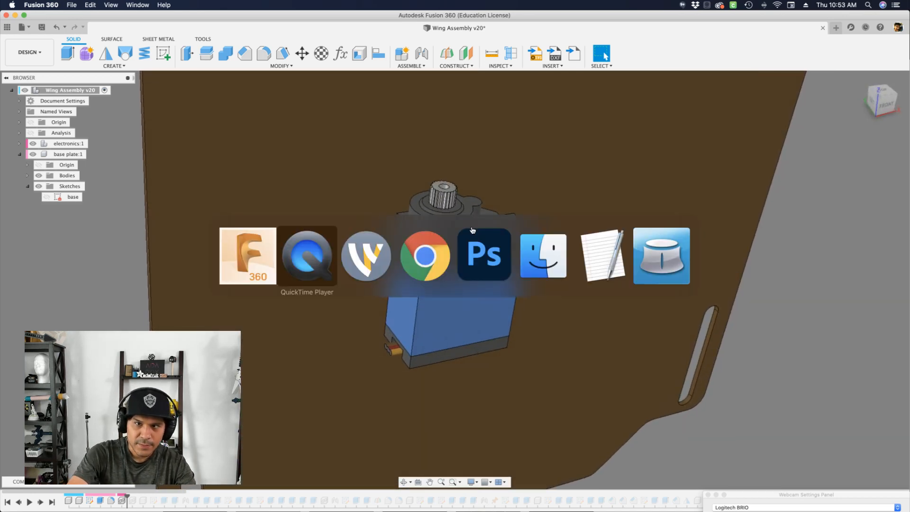
pyautogui.press('super+Tab')
pyautogui.press('super+Tab')
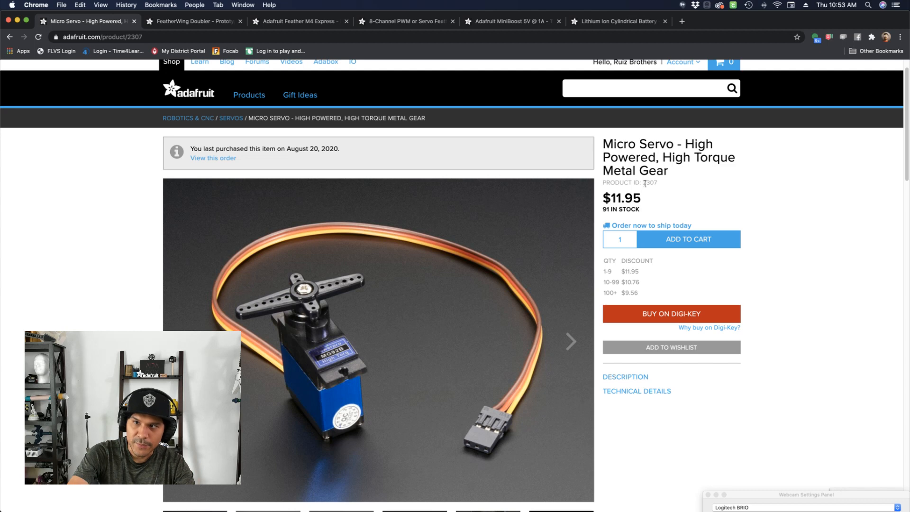
pyautogui.scroll(-3, 645, 184)
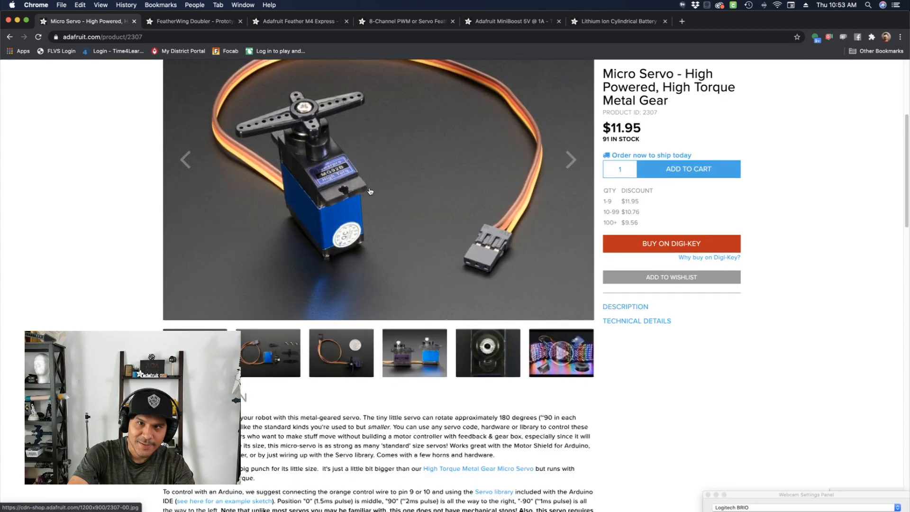
pyautogui.scroll(1, 370, 191)
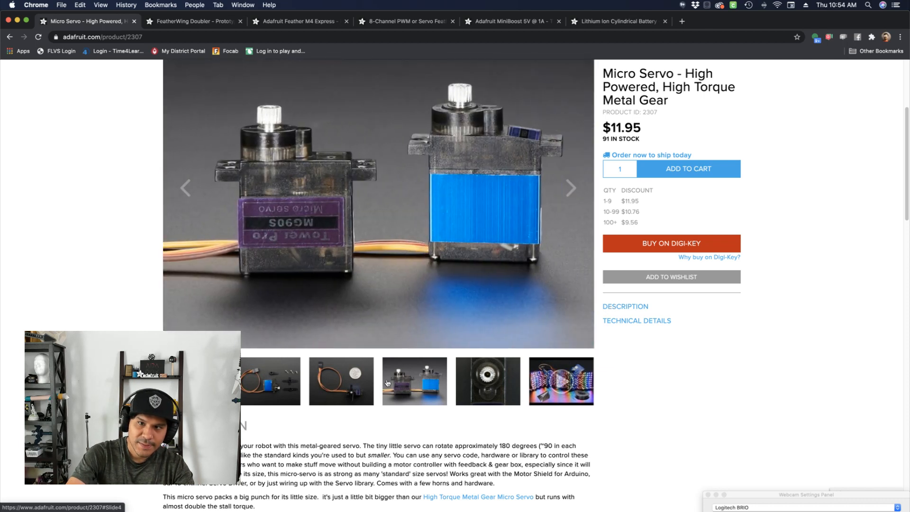
pyautogui.scroll(1, 375, 384)
pyautogui.scroll(1, 453, 199)
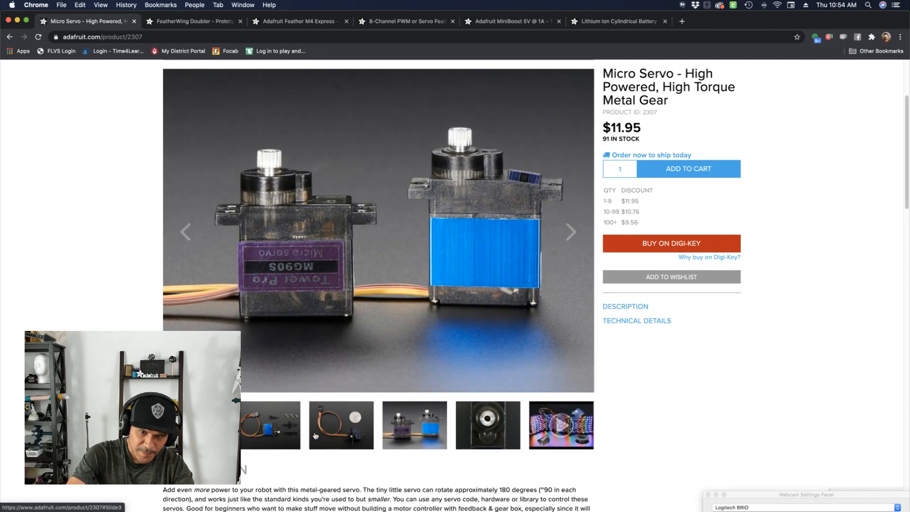
pyautogui.click(254, 419)
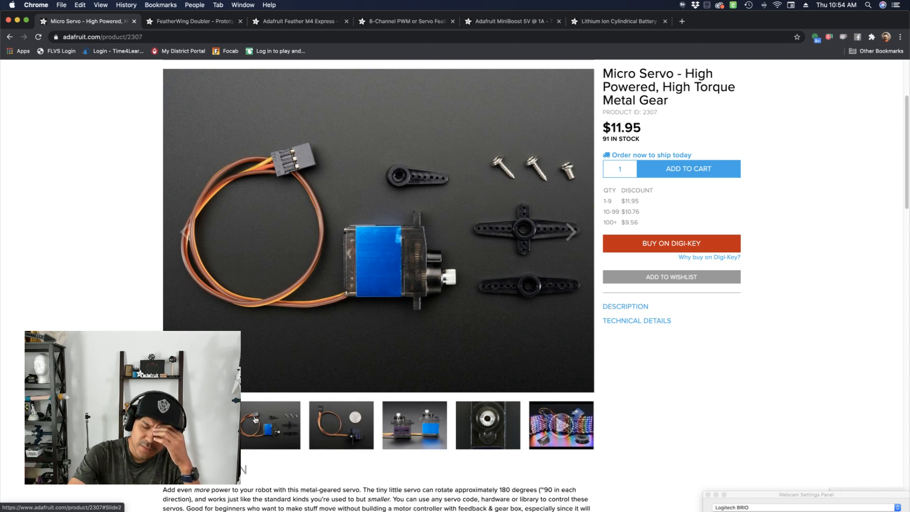
# - Return to the servo's main product photo and look through the page's description and technical details
pyautogui.scroll(-4, 505, 287)
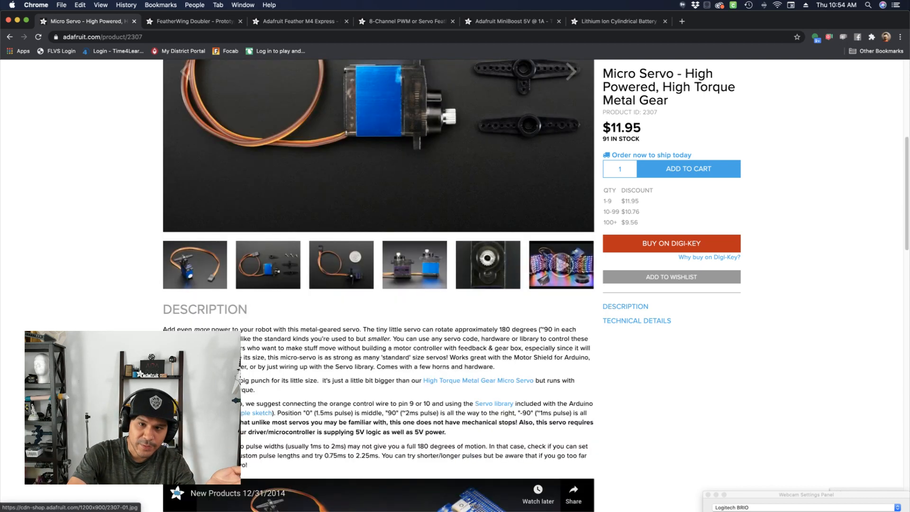
pyautogui.scroll(7, 505, 287)
pyautogui.scroll(-3, 505, 288)
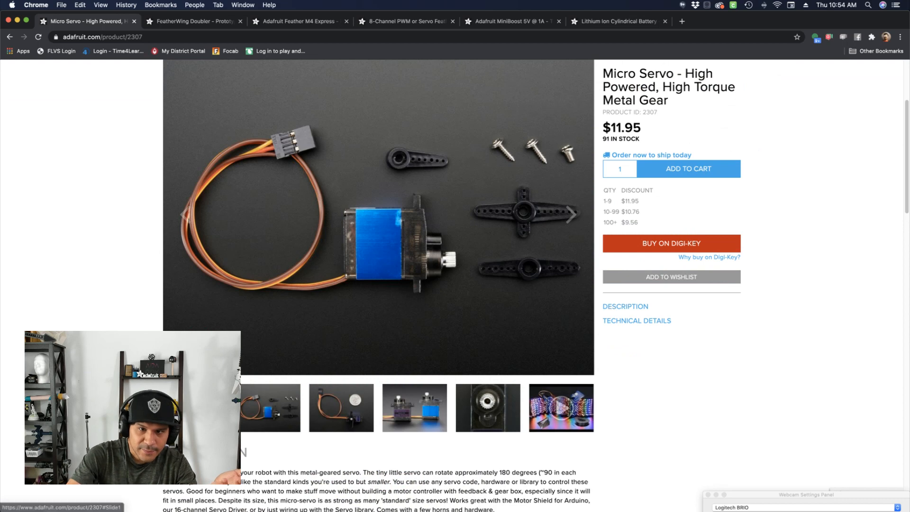
pyautogui.click(205, 408)
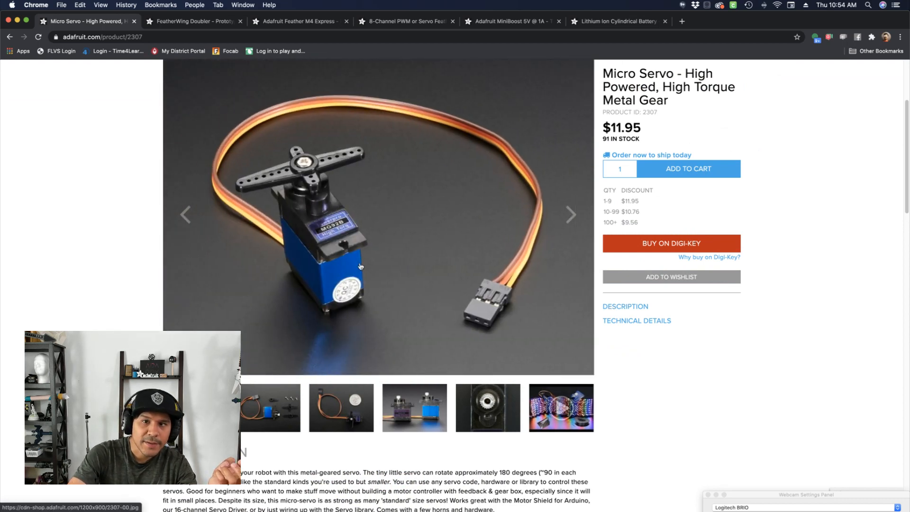
pyautogui.scroll(-10, 359, 253)
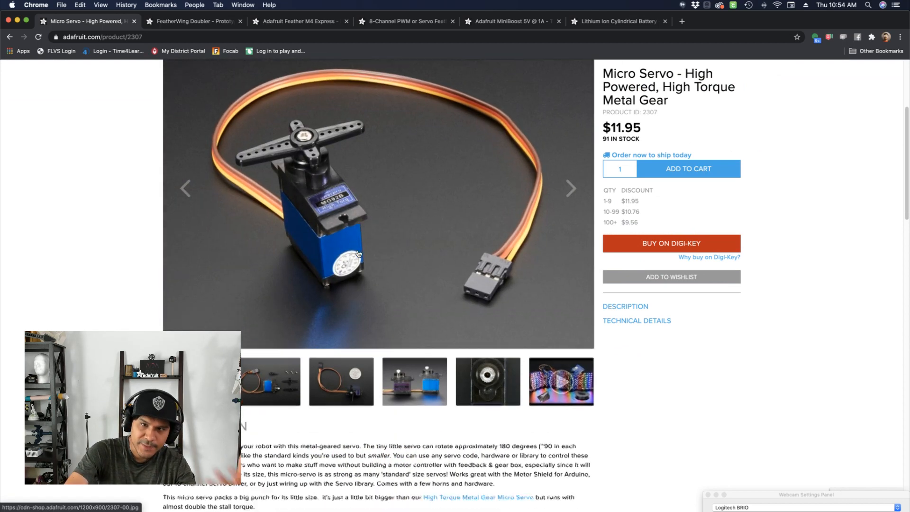
pyautogui.scroll(-12, 358, 256)
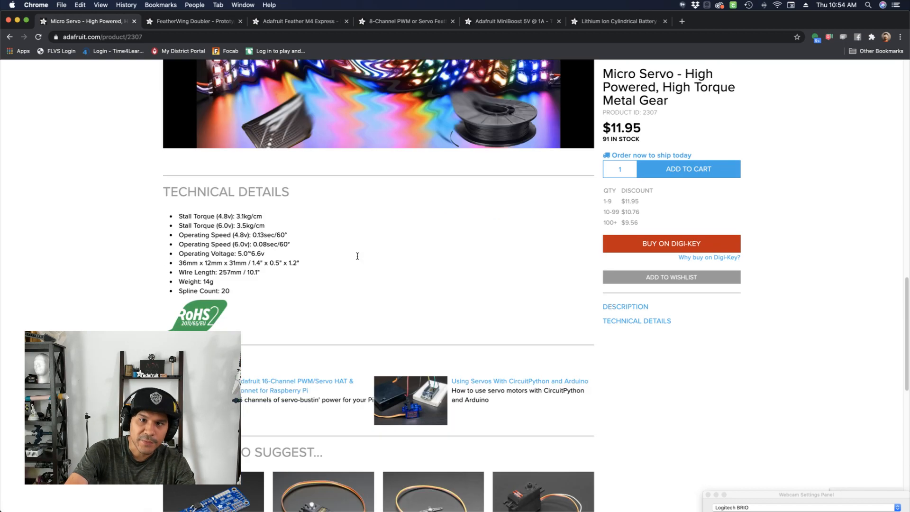
pyautogui.scroll(20, 357, 251)
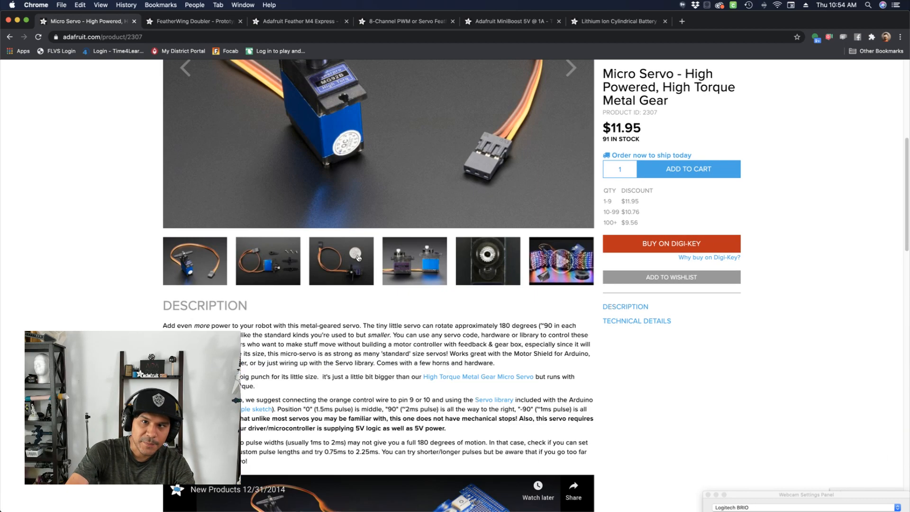
# - Switch back to Fusion 360 and examine the servo model's toothed output shaft and mounting tabs from several angles
pyautogui.press('super+Tab')
pyautogui.scroll(5, 357, 252)
pyautogui.keyDown('shift'); pyautogui.moveTo(426, 265); pyautogui.dragTo(463, 291, button='middle'); pyautogui.keyUp('shift')
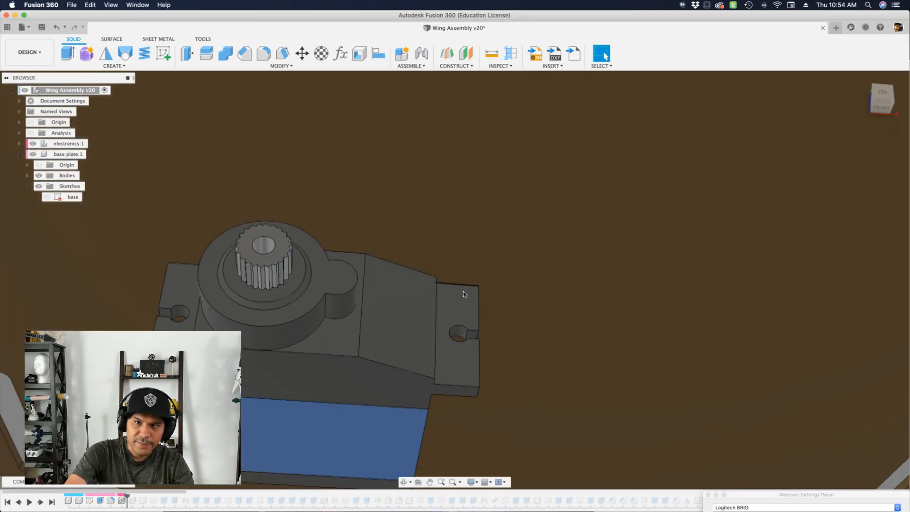
pyautogui.scroll(-3, 199, 309)
pyautogui.keyDown('shift'); pyautogui.moveTo(195, 326); pyautogui.dragTo(382, 241, button='middle'); pyautogui.keyUp('shift')
pyautogui.scroll(-5, 200, 309)
pyautogui.scroll(3, 392, 239)
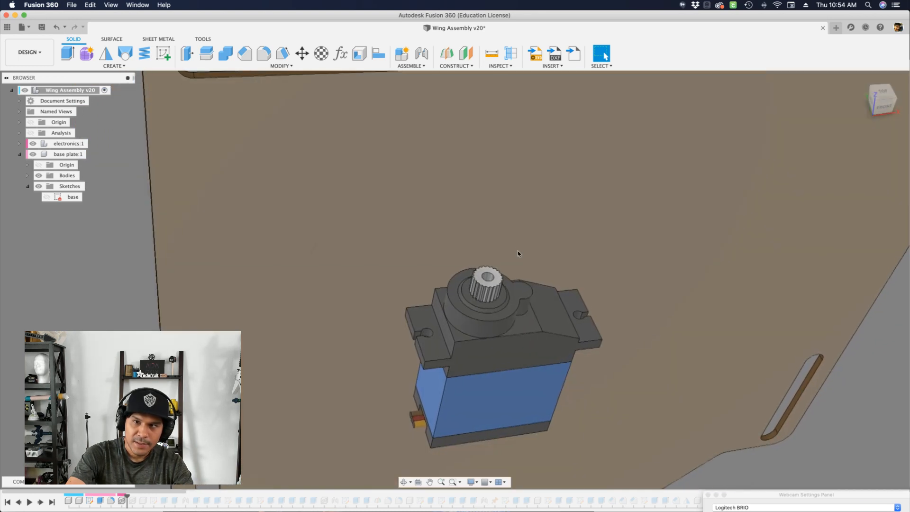
pyautogui.scroll(5, 491, 266)
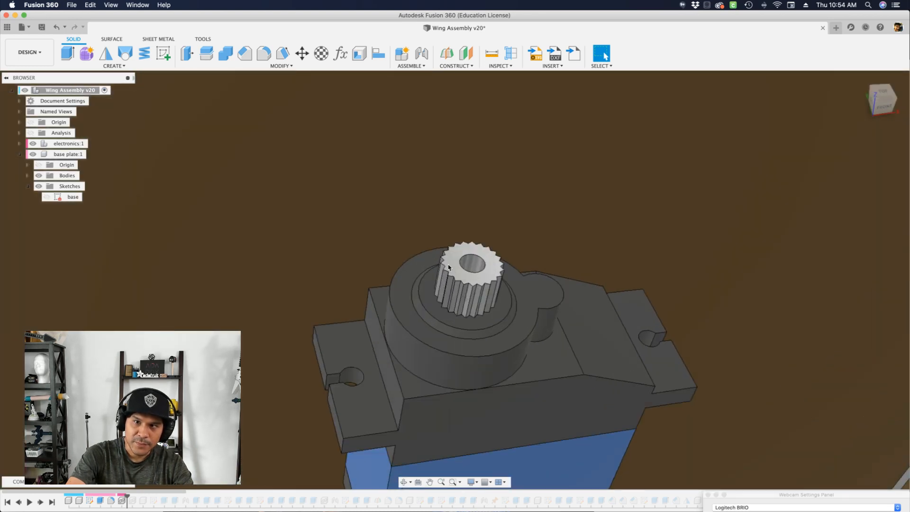
# - Try moving the servo by its output spline in the assembly, and undo the move
pyautogui.moveTo(449, 262); pyautogui.dragTo(468, 286, button='middle')
pyautogui.moveTo(468, 285); pyautogui.dragTo(416, 252)
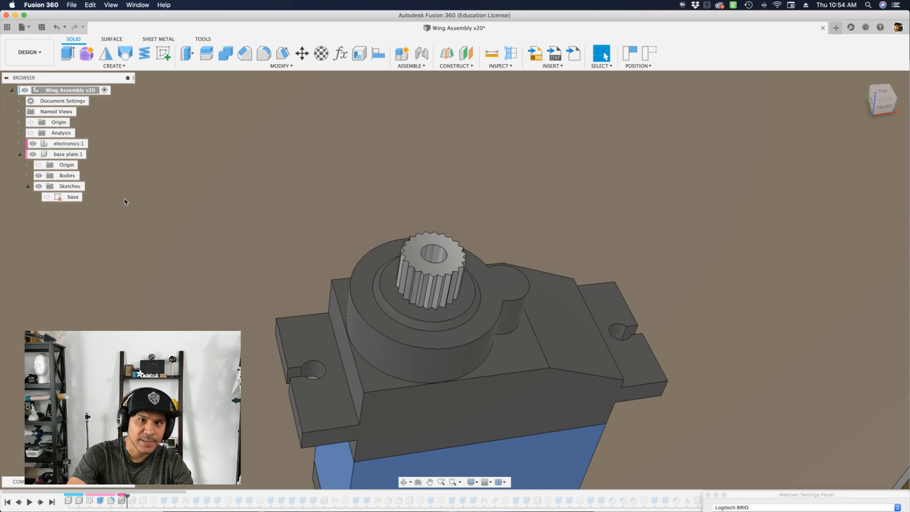
pyautogui.press('super+z')
pyautogui.scroll(5, 431, 280)
pyautogui.scroll(-7, 449, 264)
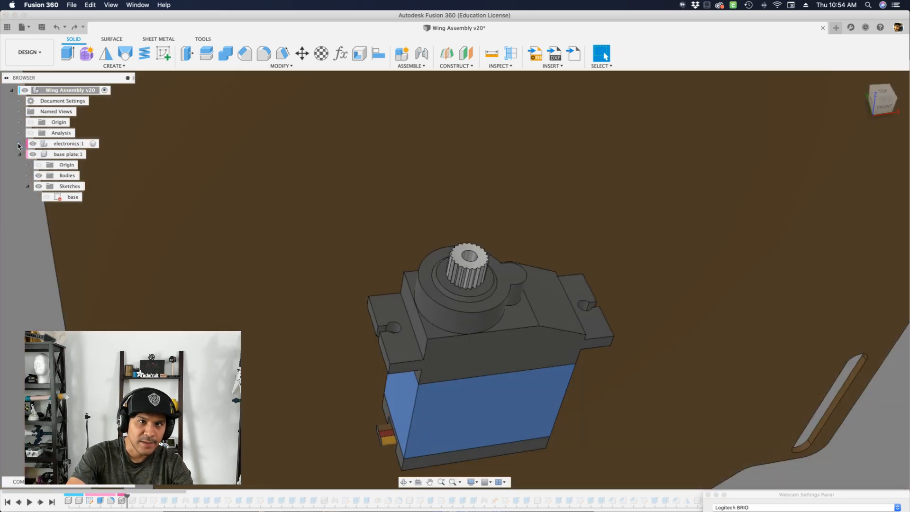
# - Open the linked Servo MG92B component from the electronics component as its own design
pyautogui.click(19, 144)
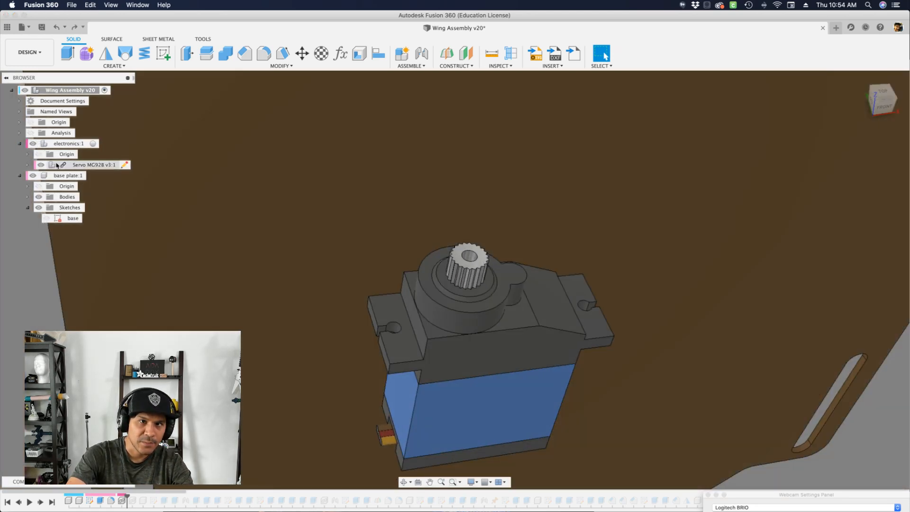
pyautogui.rightClick(79, 165)
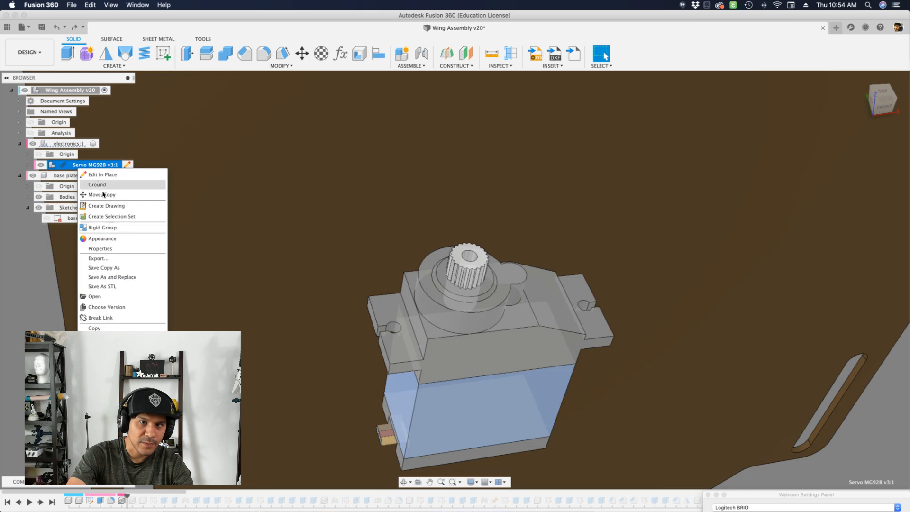
pyautogui.click(114, 297)
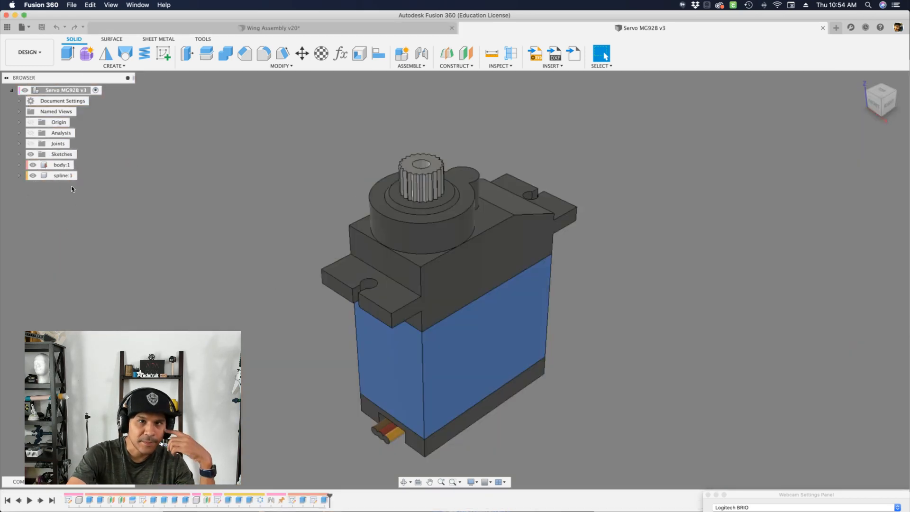
# - Highlight the servo's body and spline components in turn and toggle the body's visibility to tell them apart
pyautogui.click(62, 175)
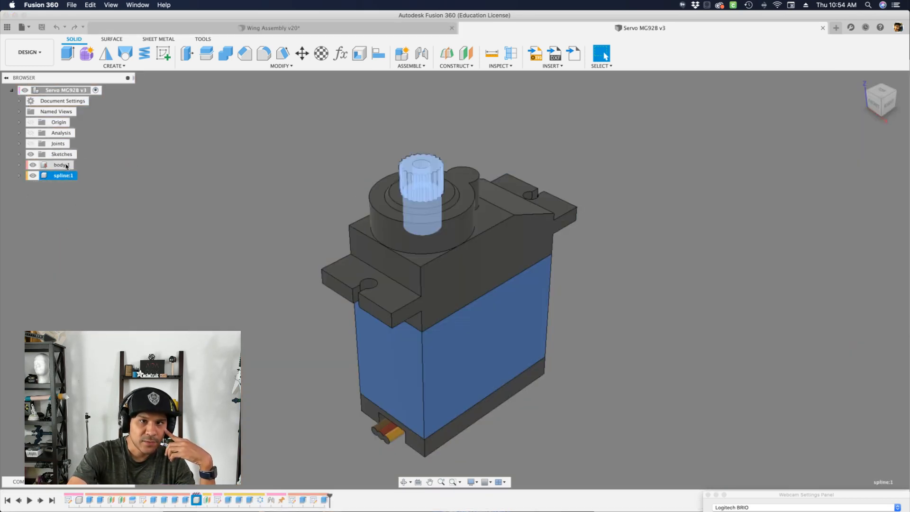
pyautogui.click(66, 166)
pyautogui.click(63, 176)
pyautogui.click(33, 165)
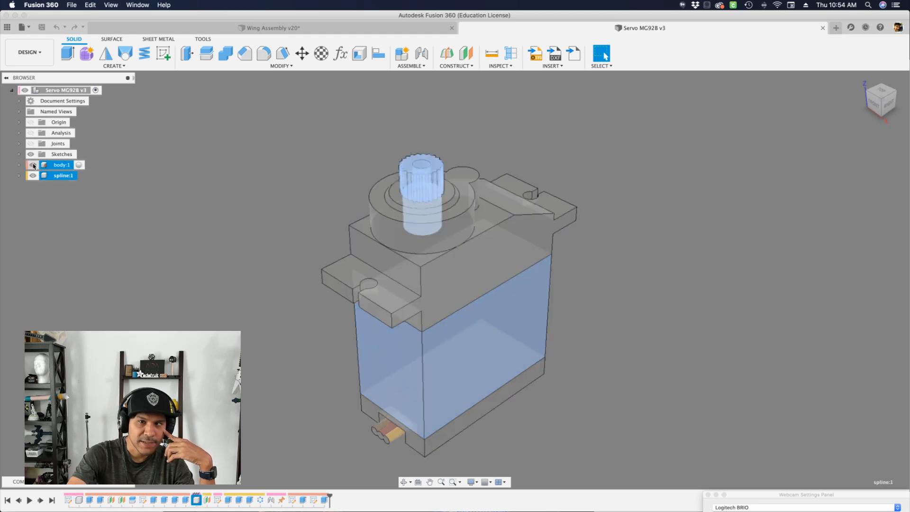
pyautogui.click(33, 165)
pyautogui.click(33, 165)
pyautogui.click(61, 165)
pyautogui.click(60, 177)
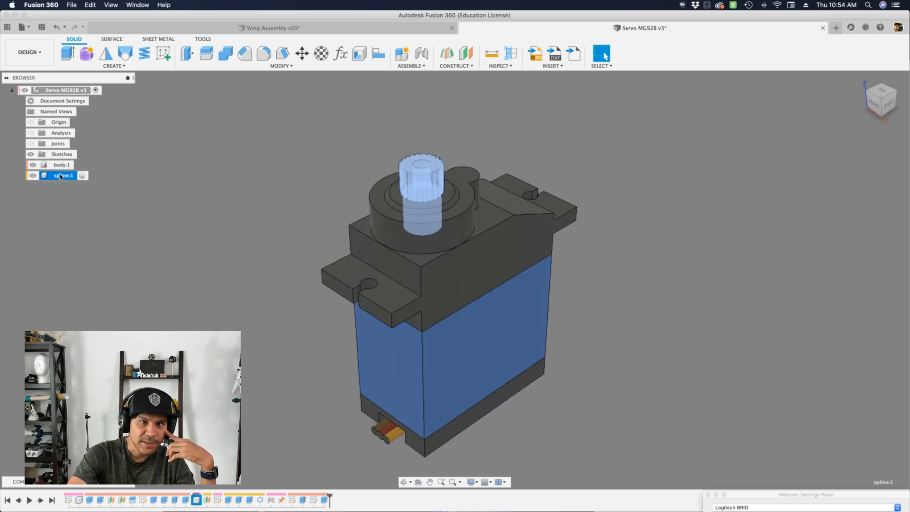
pyautogui.click(148, 204)
# - List the servo's joints and display the Rev1 joint on the model to inspect it, leaving the joints hidden
pyautogui.scroll(3, 403, 162)
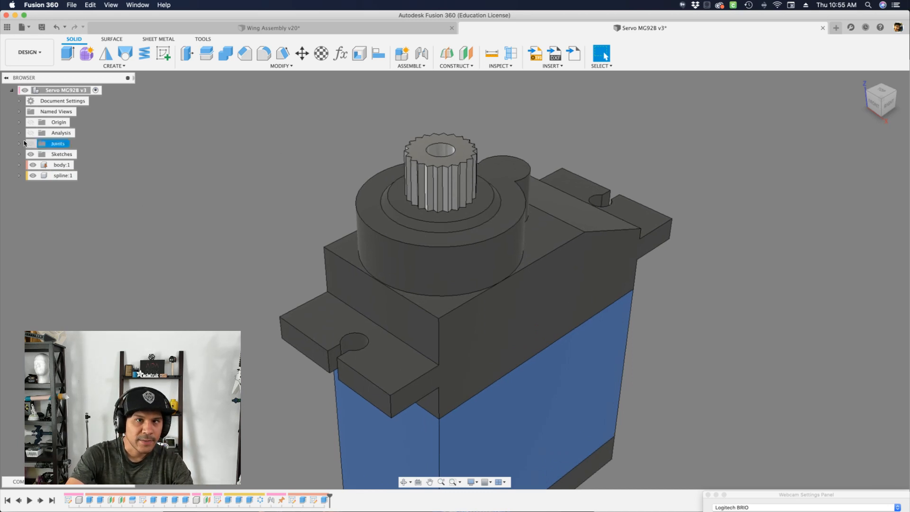
pyautogui.click(20, 144)
pyautogui.keyDown('shift'); pyautogui.moveTo(360, 265); pyautogui.dragTo(379, 236, button='middle'); pyautogui.keyUp('shift')
pyautogui.moveTo(30, 144); pyautogui.dragTo(31, 144)
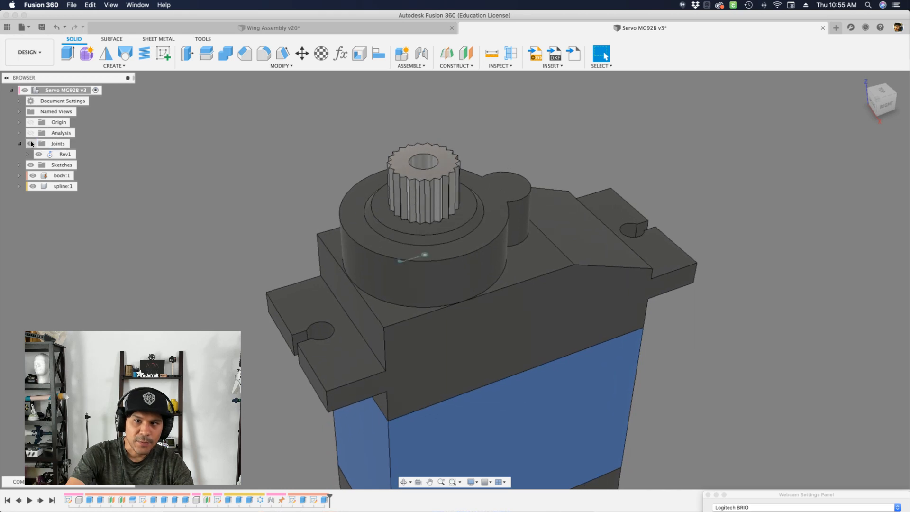
pyautogui.scroll(1, 427, 251)
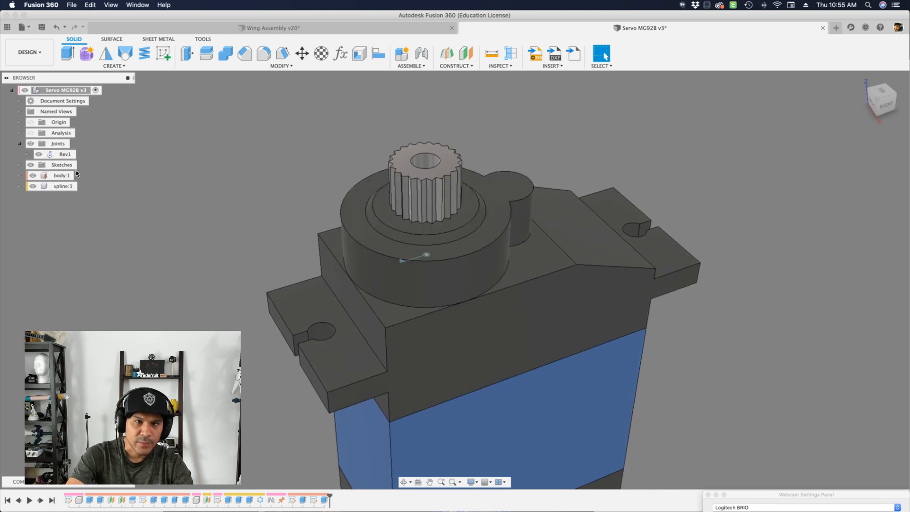
pyautogui.click(32, 144)
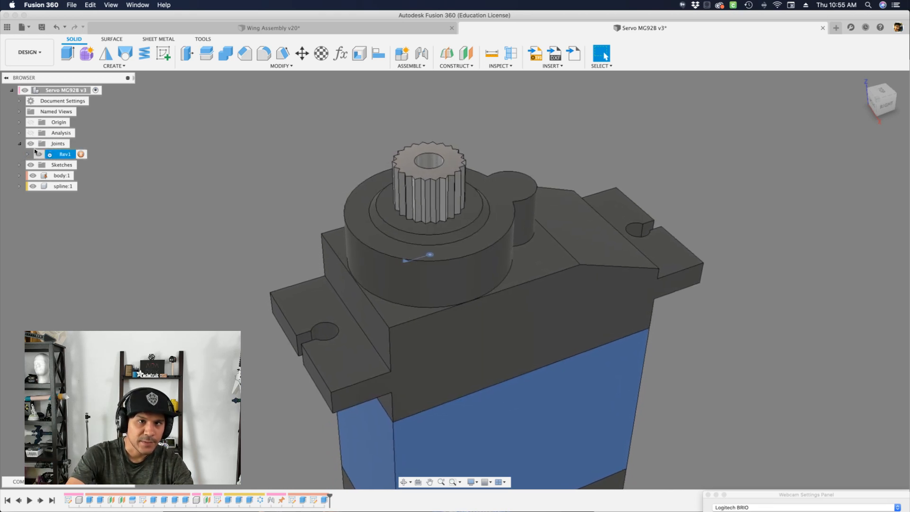
# - Rotate the spline about its revolute joint to test the motion, and inspect the servo from other sides
pyautogui.moveTo(436, 200); pyautogui.dragTo(549, 169)
pyautogui.keyDown('shift'); pyautogui.moveTo(549, 168); pyautogui.dragTo(506, 192, button='middle'); pyautogui.keyUp('shift')
pyautogui.scroll(3, 450, 224)
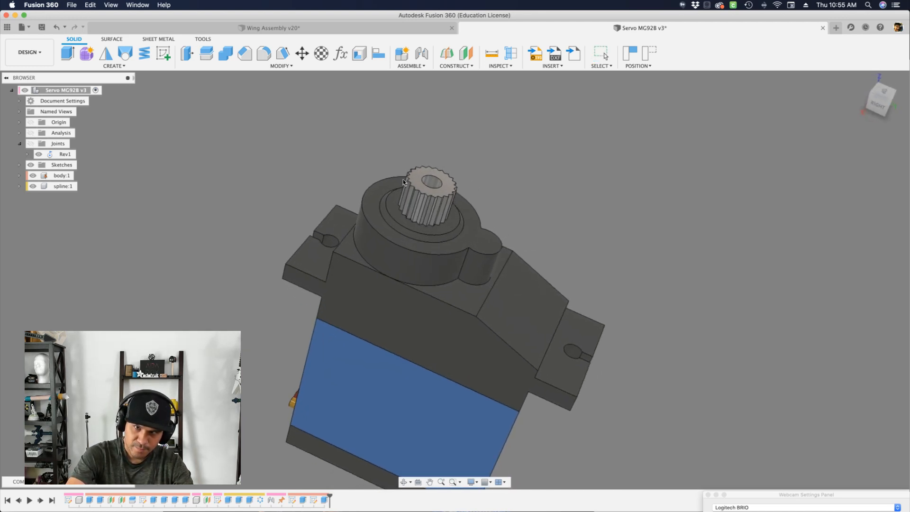
pyautogui.moveTo(505, 190); pyautogui.dragTo(476, 241)
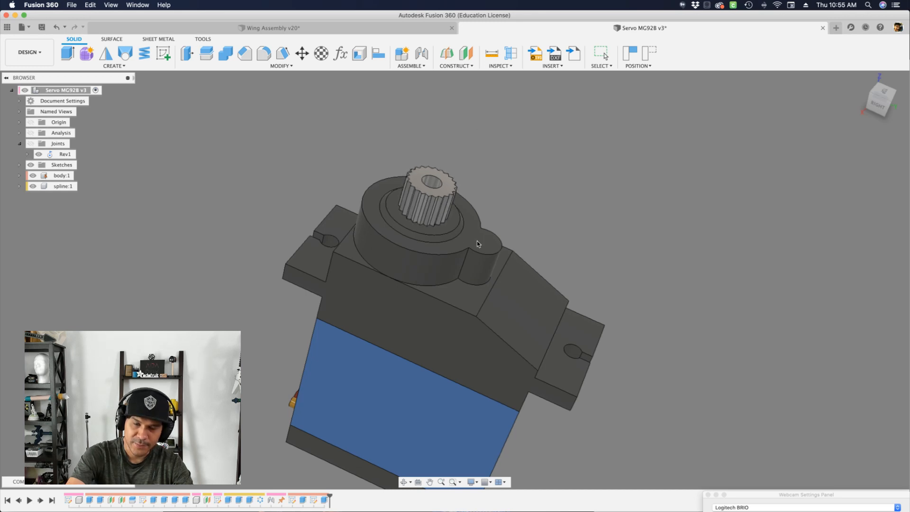
pyautogui.keyDown('shift'); pyautogui.moveTo(476, 241); pyautogui.dragTo(658, 49, button='middle'); pyautogui.keyUp('shift')
pyautogui.scroll(-3, 478, 247)
pyautogui.scroll(5, 557, 285)
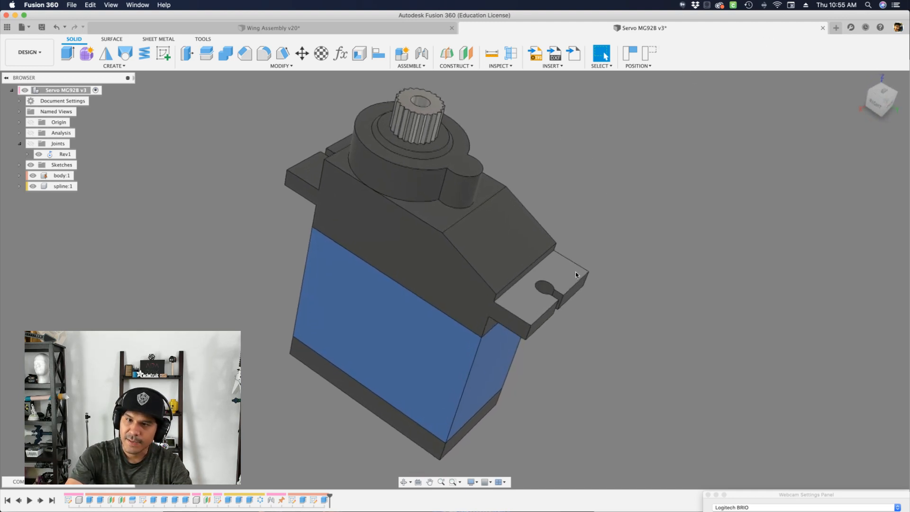
# - Close the Servo MG92B design without saving its changes
pyautogui.keyDown('shift'); pyautogui.moveTo(290, 96); pyautogui.dragTo(809, 37, button='middle'); pyautogui.keyUp('shift')
pyautogui.click(822, 28)
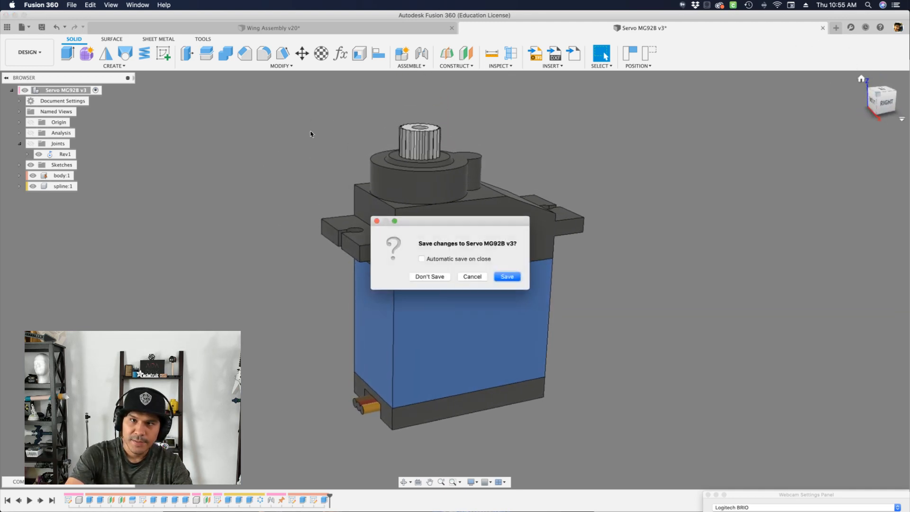
pyautogui.click(425, 277)
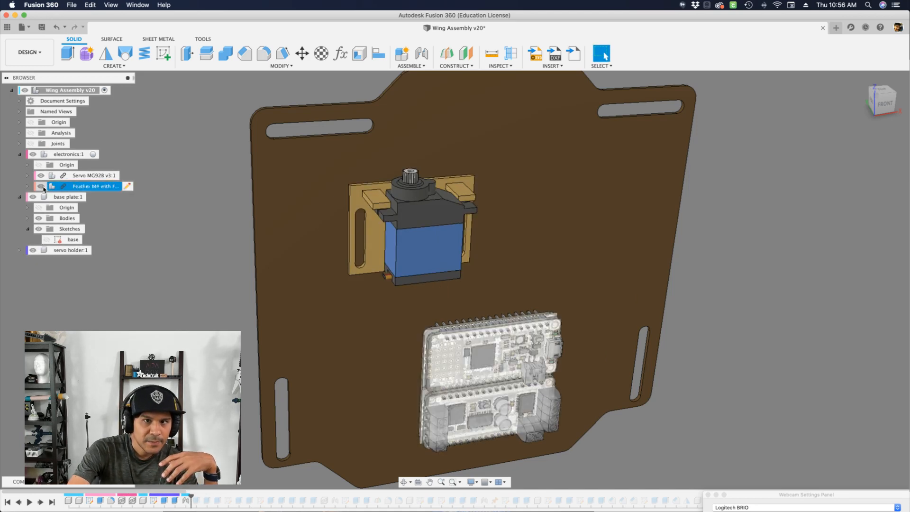
# - Open the left servo joint between the servo body and servo holder for editing and show its position settings
pyautogui.scroll(5, 280, 229)
pyautogui.scroll(-2, 353, 185)
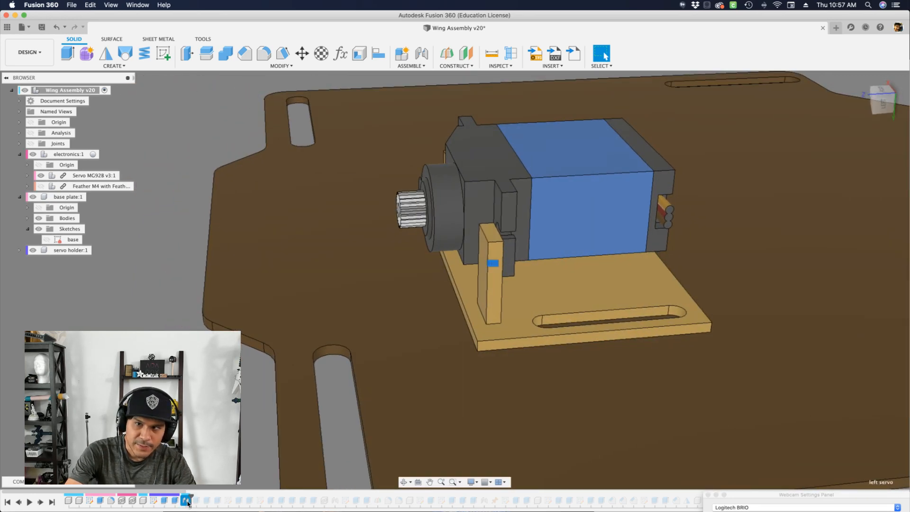
pyautogui.doubleClick(186, 500)
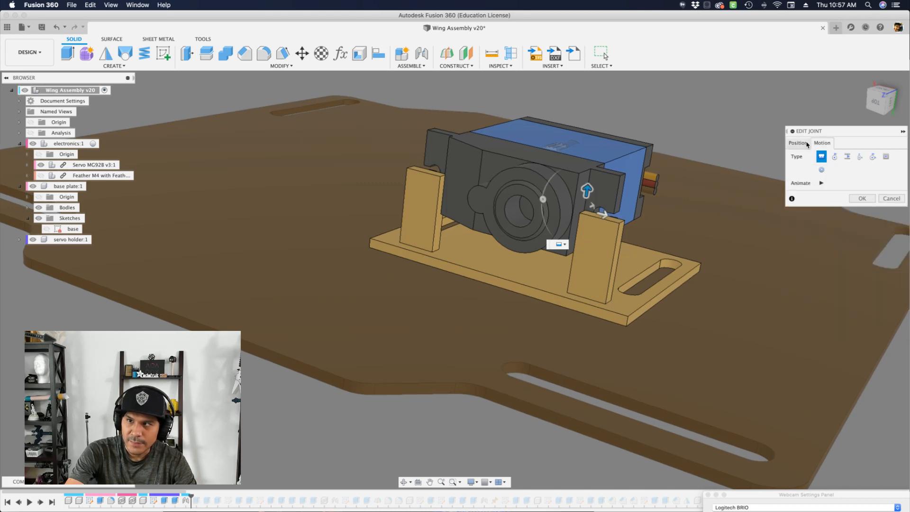
pyautogui.click(799, 143)
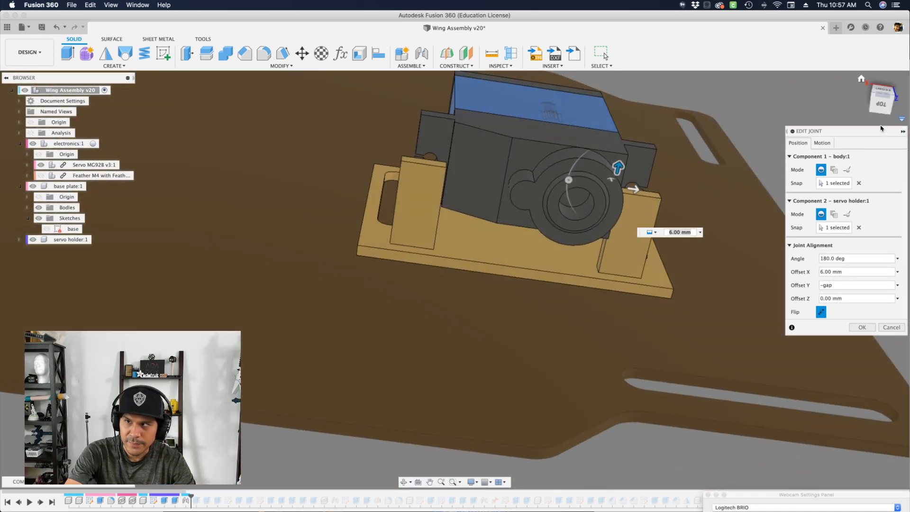
# - Examine the gap between the servo and the holder posts from the top, and cancel the joint edit
pyautogui.click(881, 104)
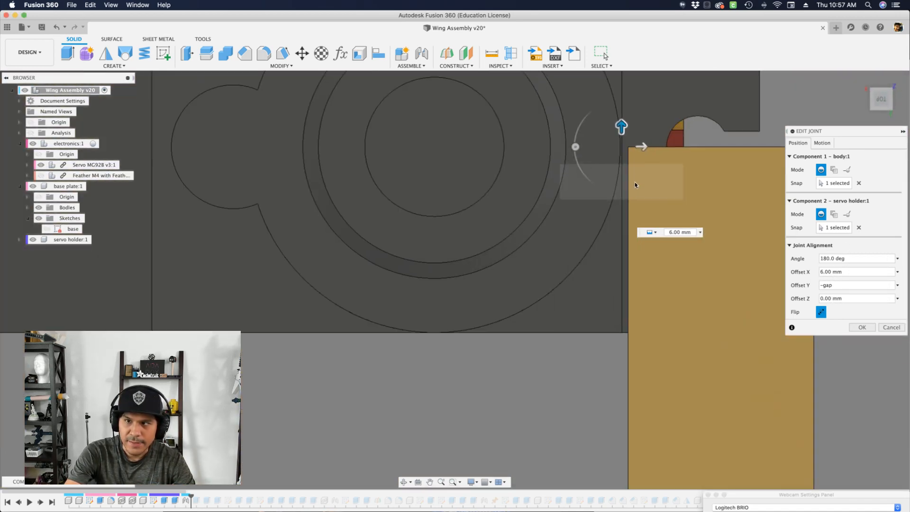
pyautogui.scroll(-5, 638, 326)
pyautogui.scroll(5, 306, 275)
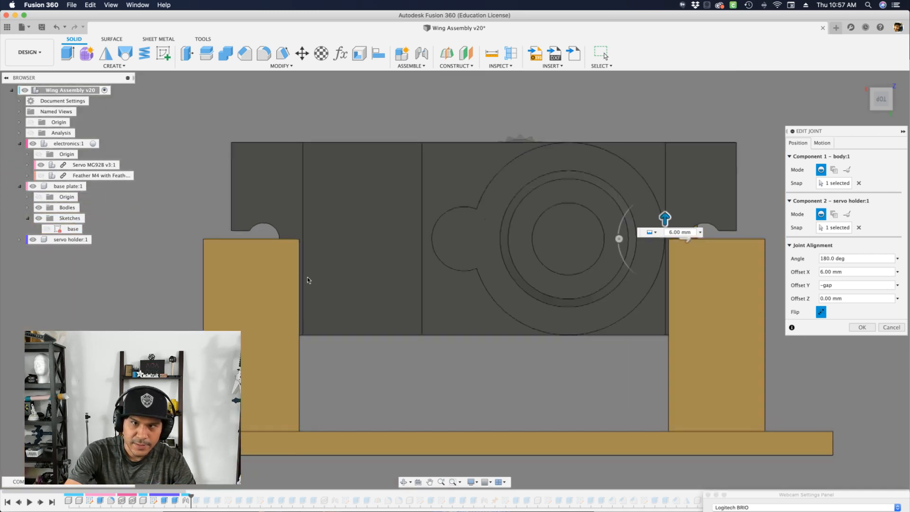
pyautogui.scroll(-6, 298, 277)
pyautogui.keyDown('shift'); pyautogui.moveTo(296, 251); pyautogui.dragTo(299, 276, button='middle'); pyautogui.keyUp('shift')
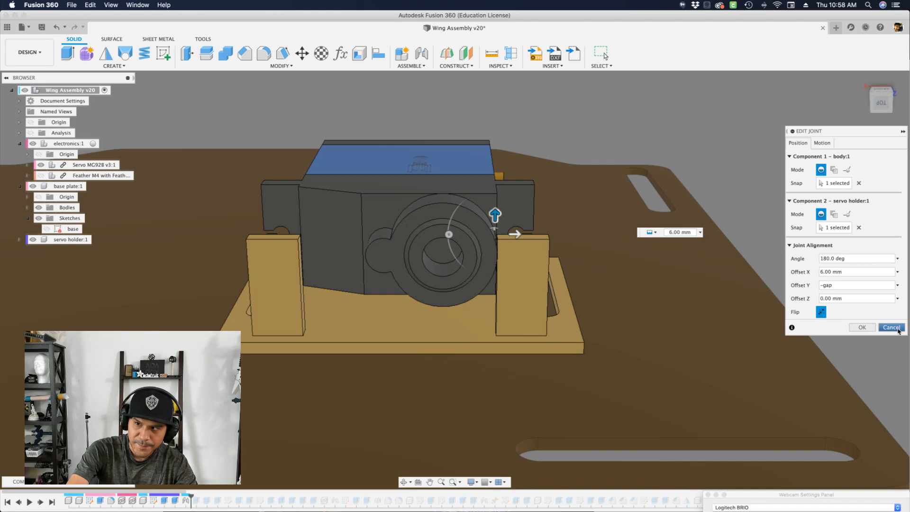
pyautogui.click(897, 328)
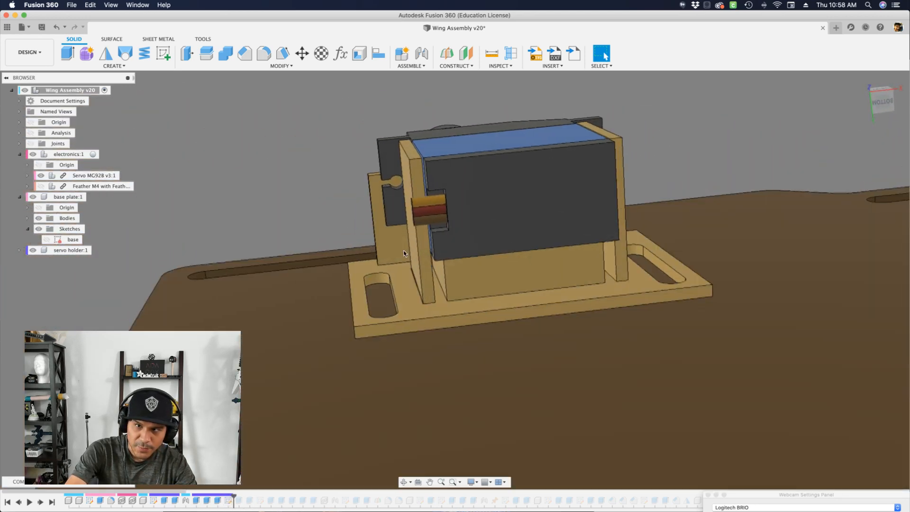
# - Hide the MG92B servo to inspect the holder's side walls and raised rectangular frame, and show the servo again
pyautogui.click(487, 227)
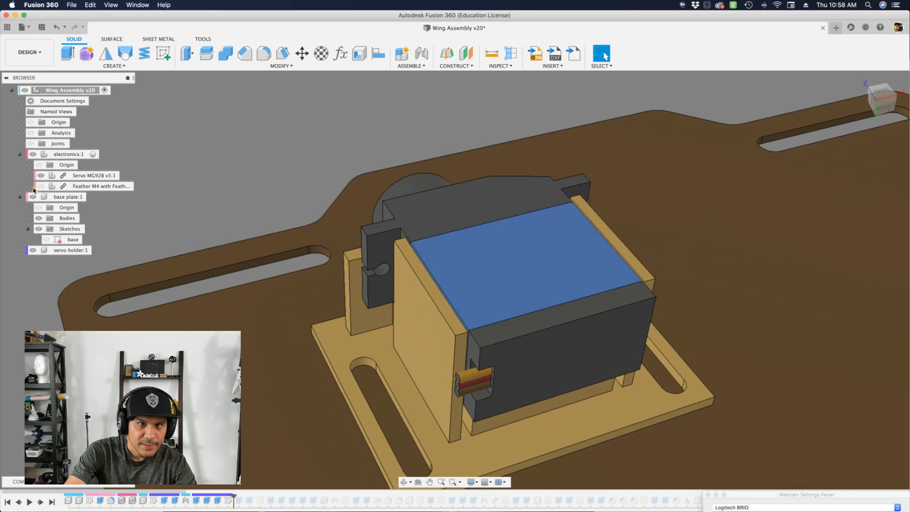
pyautogui.click(41, 177)
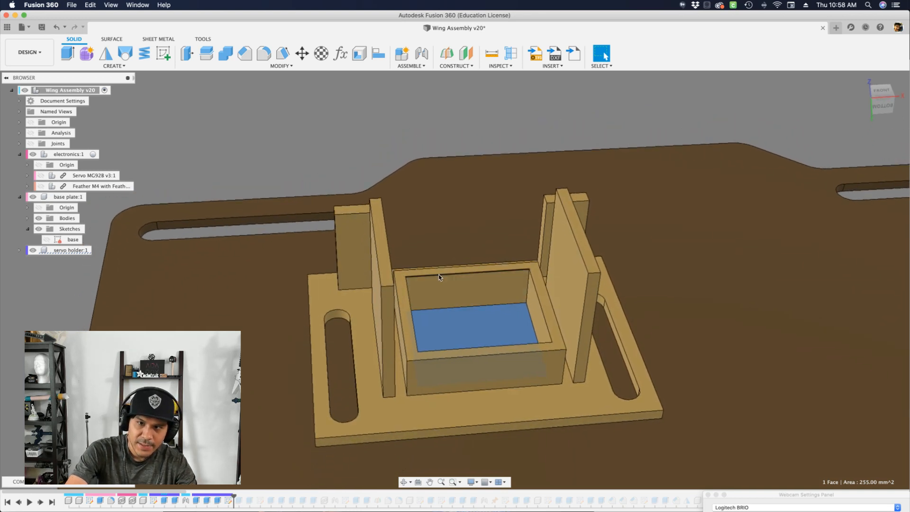
pyautogui.scroll(3, 440, 275)
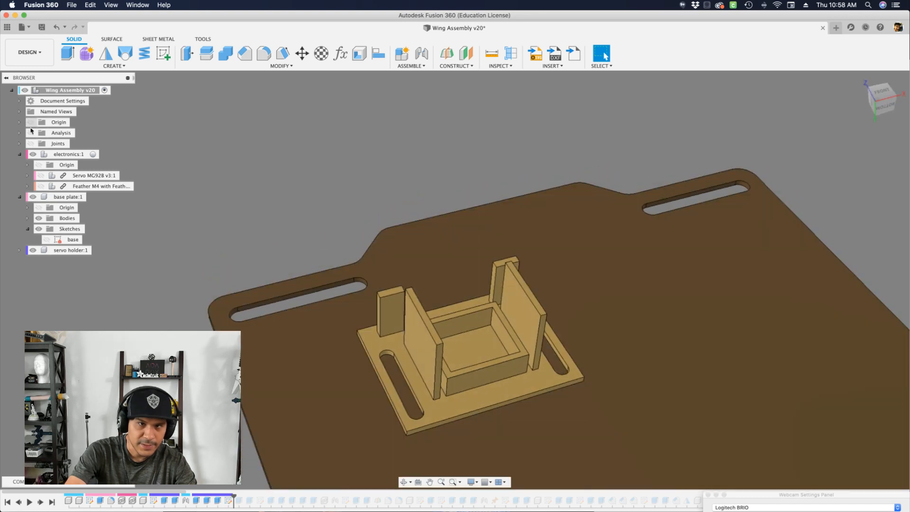
pyautogui.click(46, 177)
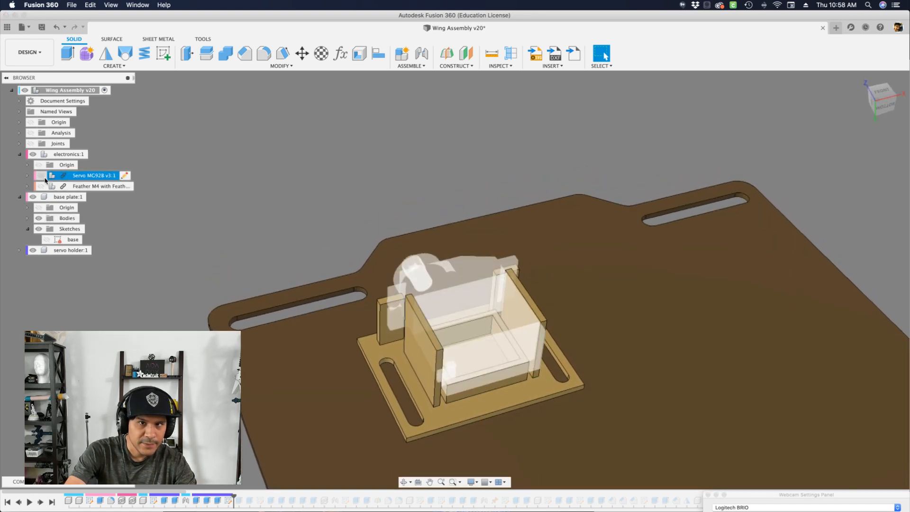
pyautogui.click(446, 306)
pyautogui.moveTo(520, 321)
pyautogui.keyDown('shift'); pyautogui.mouseDown(button='middle')
pyautogui.moveTo(468, 310)
pyautogui.moveTo(487, 288)
pyautogui.moveTo(478, 258)
pyautogui.mouseUp(button='middle'); pyautogui.keyUp('shift')
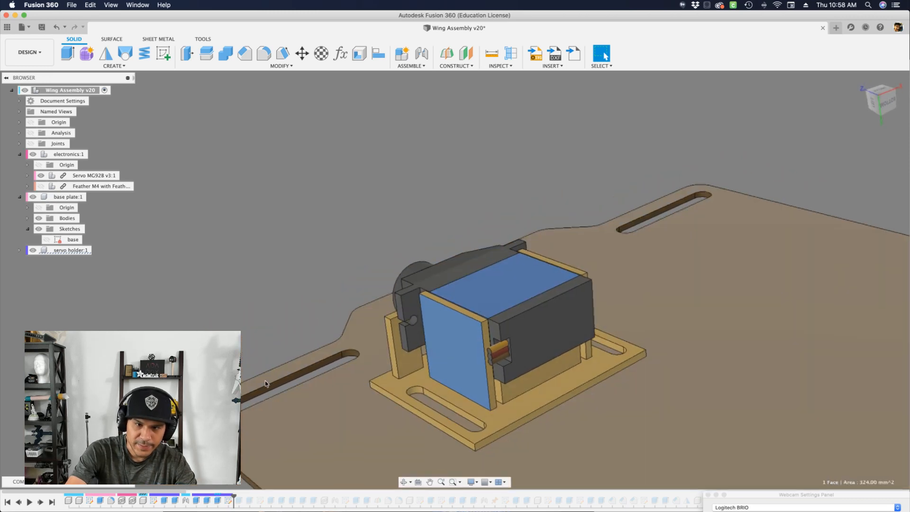
pyautogui.click(261, 291)
pyautogui.keyDown('shift'); pyautogui.moveTo(260, 291); pyautogui.dragTo(272, 428, button='middle'); pyautogui.keyUp('shift')
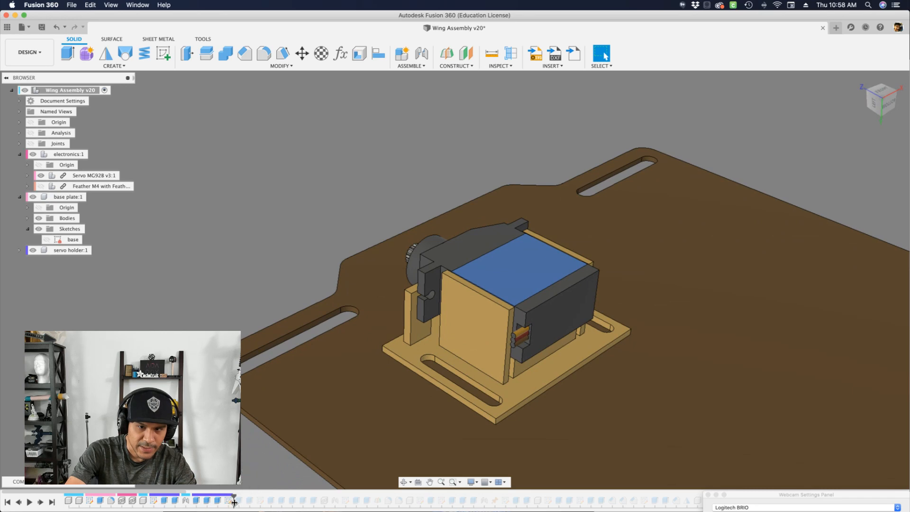
# - Roll the design history forward to the perpendicular plate behind the servo and inspect the holder from several sides
pyautogui.keyDown('shift'); pyautogui.moveTo(310, 374); pyautogui.dragTo(503, 242, button='middle'); pyautogui.keyUp('shift')
pyautogui.scroll(-4, 478, 249)
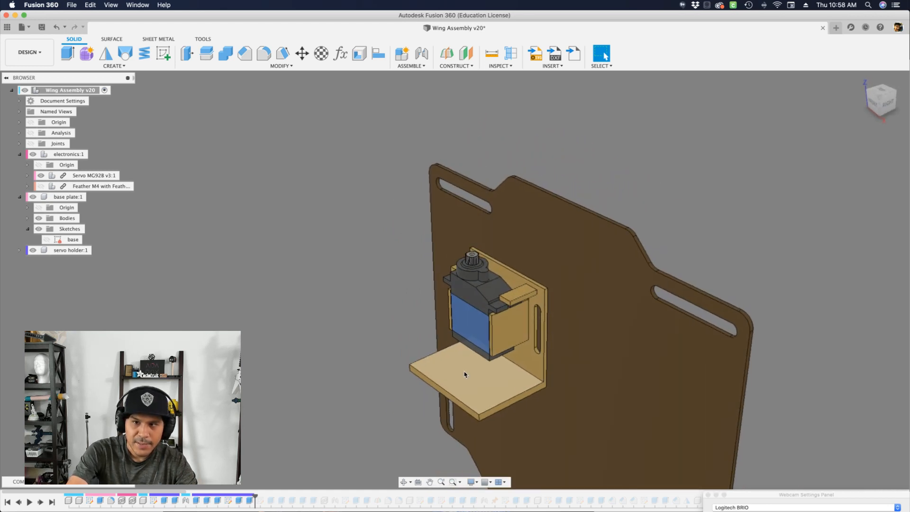
pyautogui.scroll(3, 471, 373)
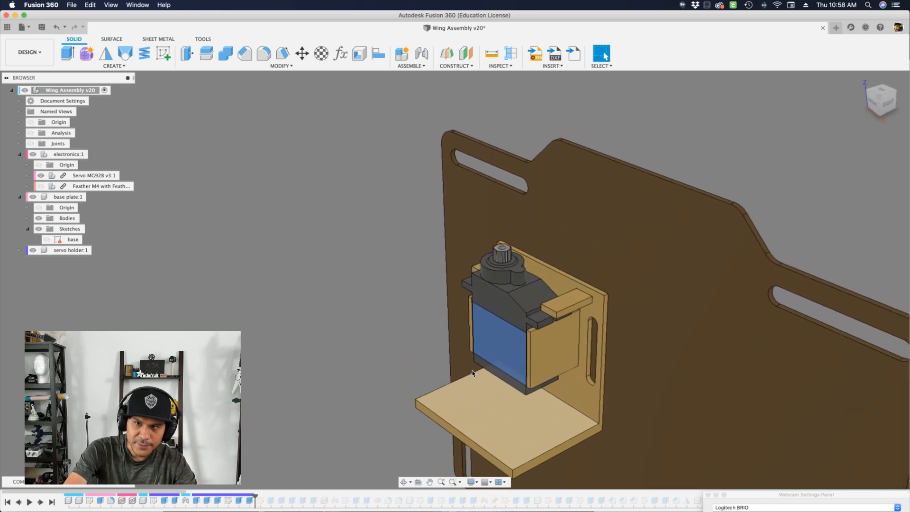
pyautogui.keyDown('shift'); pyautogui.moveTo(475, 371); pyautogui.dragTo(453, 382, button='middle'); pyautogui.keyUp('shift')
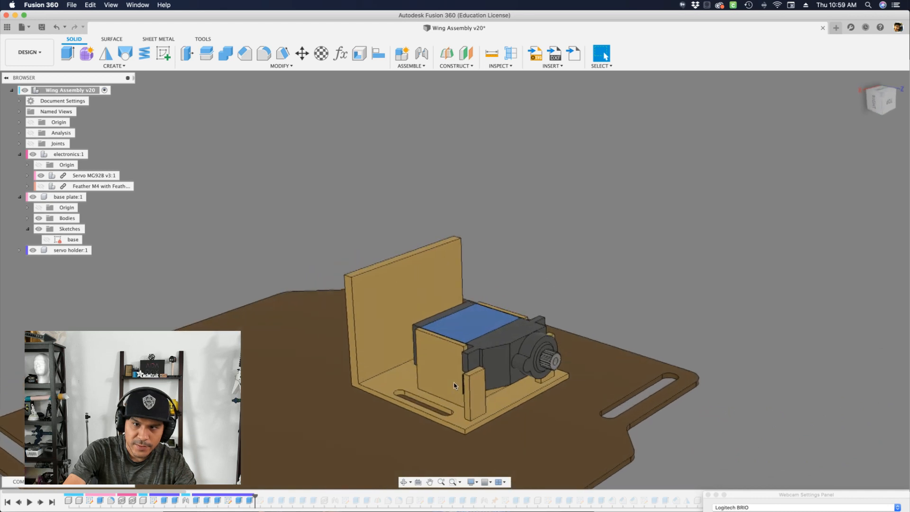
pyautogui.scroll(2, 453, 382)
pyautogui.scroll(2, 453, 385)
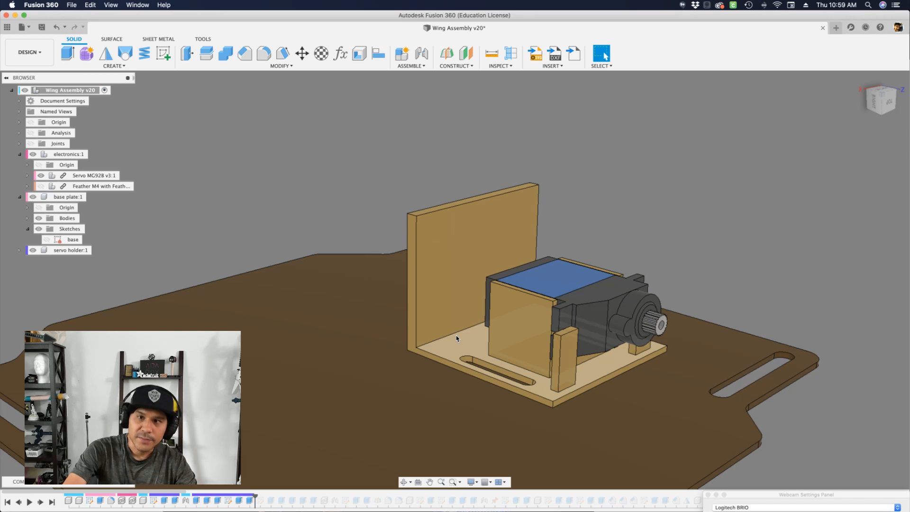
pyautogui.keyDown('shift'); pyautogui.hscroll(10, 455, 336); pyautogui.keyUp('shift')
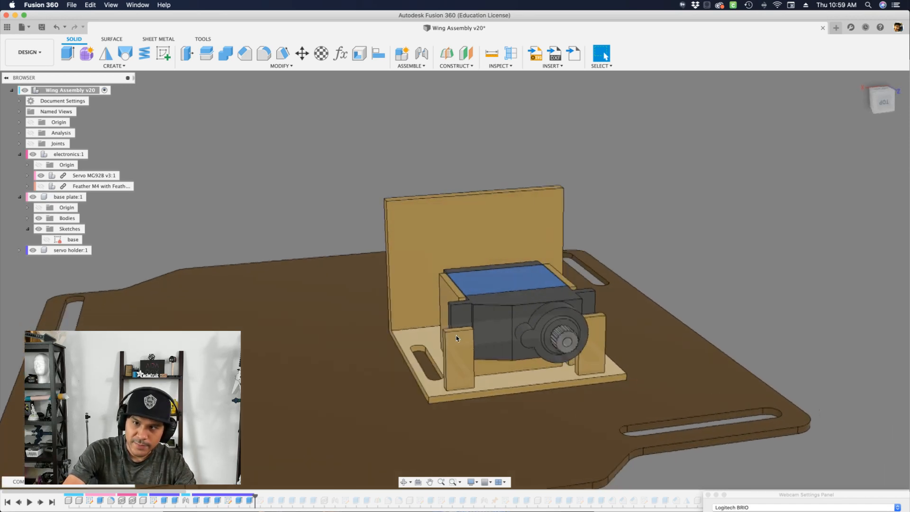
pyautogui.keyDown('shift'); pyautogui.hscroll(5, 457, 336); pyautogui.keyUp('shift')
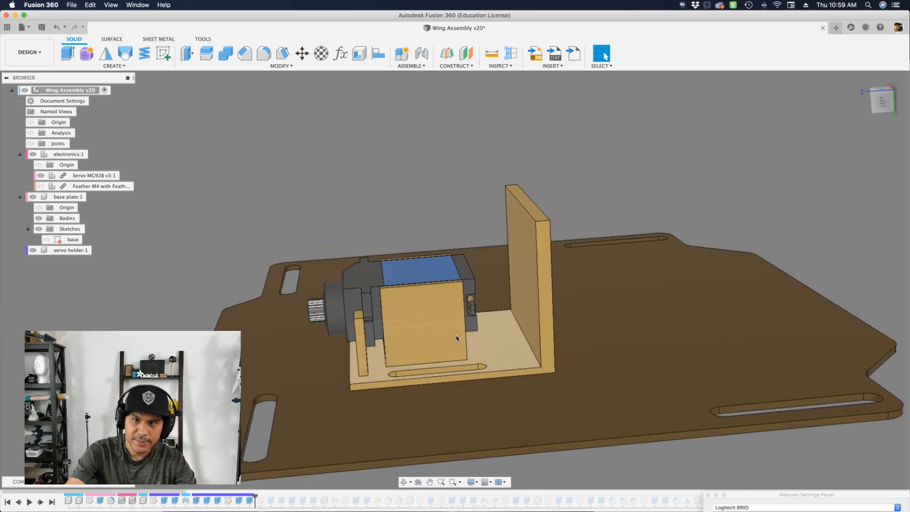
pyautogui.keyDown('shift'); pyautogui.hscroll(-8, 541, 334); pyautogui.keyUp('shift')
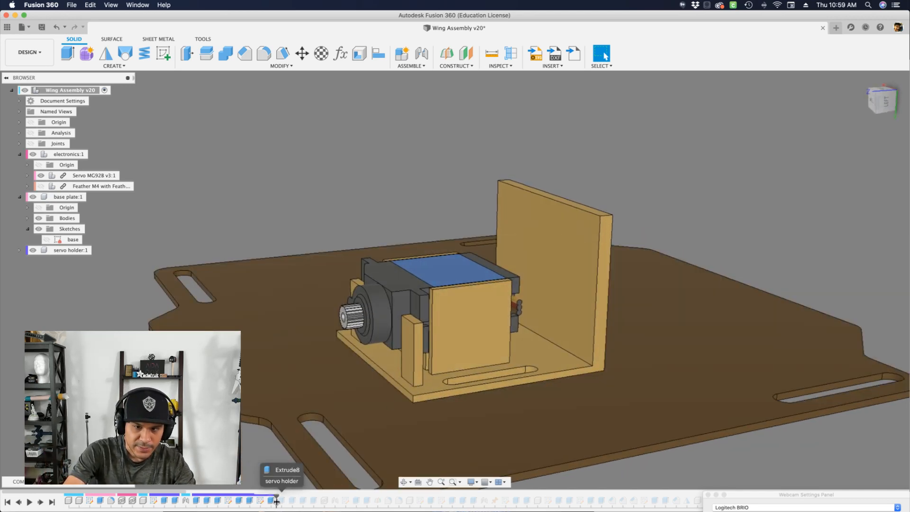
# - Roll the history forward past the circular ring extrusion on the holder's perpendicular plate and examine the ring
pyautogui.keyDown('shift'); pyautogui.hscroll(-10, 613, 247); pyautogui.keyUp('shift')
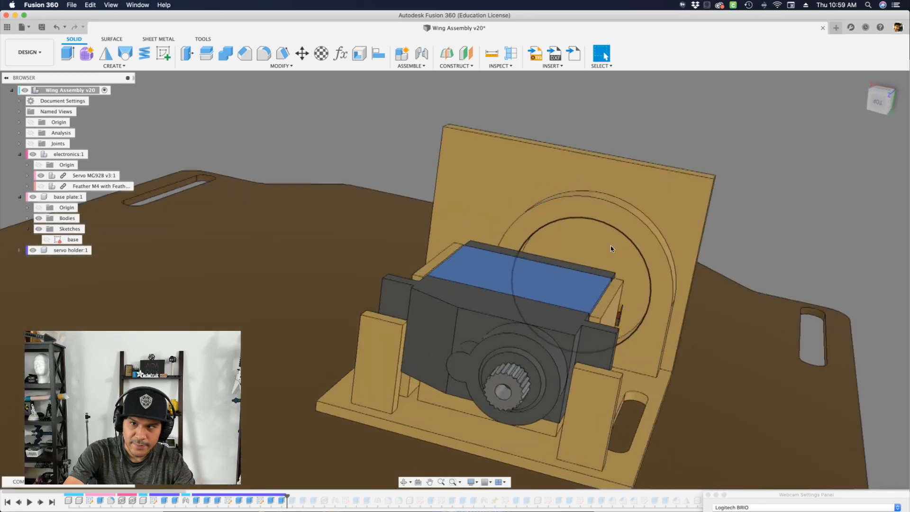
pyautogui.scroll(-4, 389, 214)
pyautogui.keyDown('shift'); pyautogui.scroll(-3, 415, 221); pyautogui.keyUp('shift')
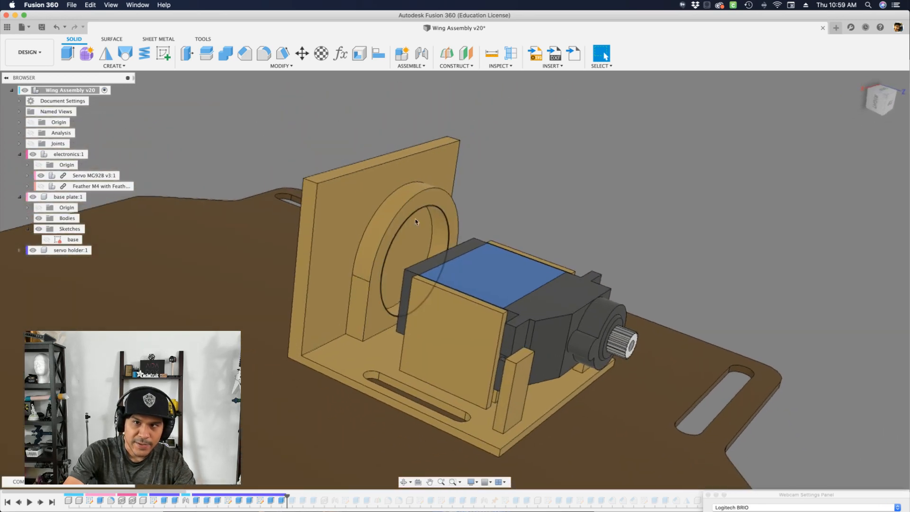
pyautogui.keyDown('shift'); pyautogui.hscroll(10, 438, 227); pyautogui.keyUp('shift')
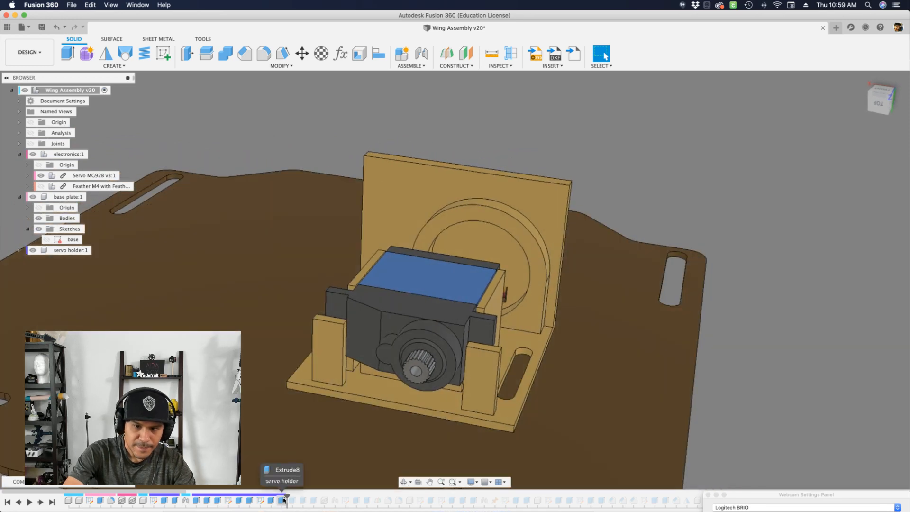
# - Advance the history to the rounded, open bearing mount on the servo holder and inspect it from several angles
pyautogui.moveTo(317, 508); pyautogui.dragTo(318, 507)
pyautogui.keyDown('shift'); pyautogui.hscroll(10, 405, 360); pyautogui.keyUp('shift')
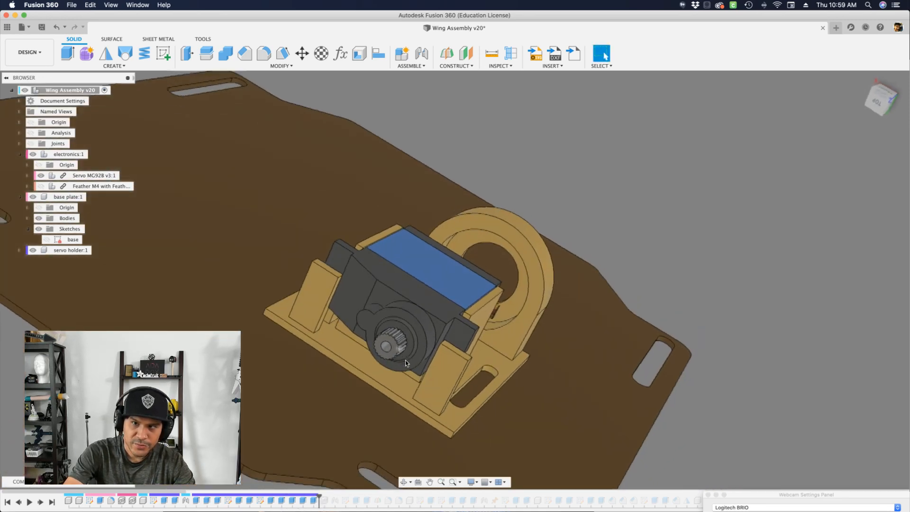
pyautogui.keyDown('shift'); pyautogui.scroll(-10, 448, 370); pyautogui.keyUp('shift')
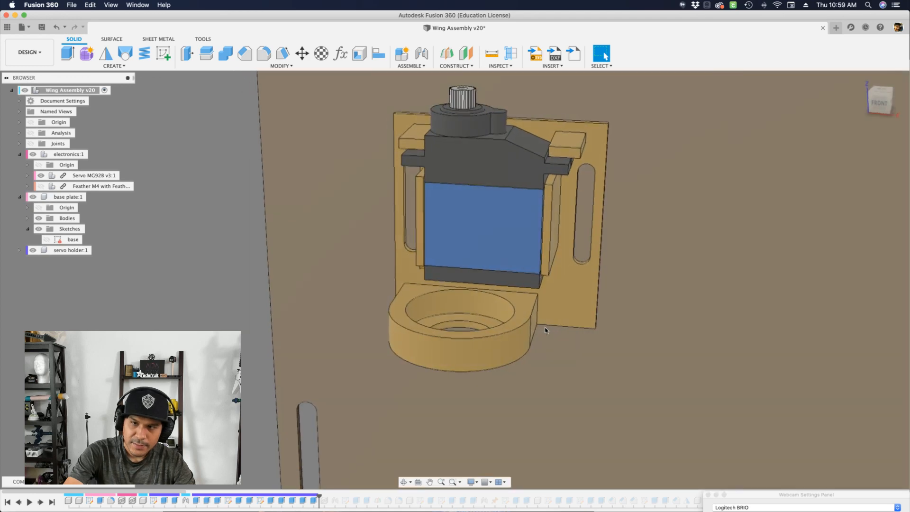
pyautogui.keyDown('shift'); pyautogui.moveTo(545, 330); pyautogui.dragTo(467, 194, button='middle'); pyautogui.keyUp('shift')
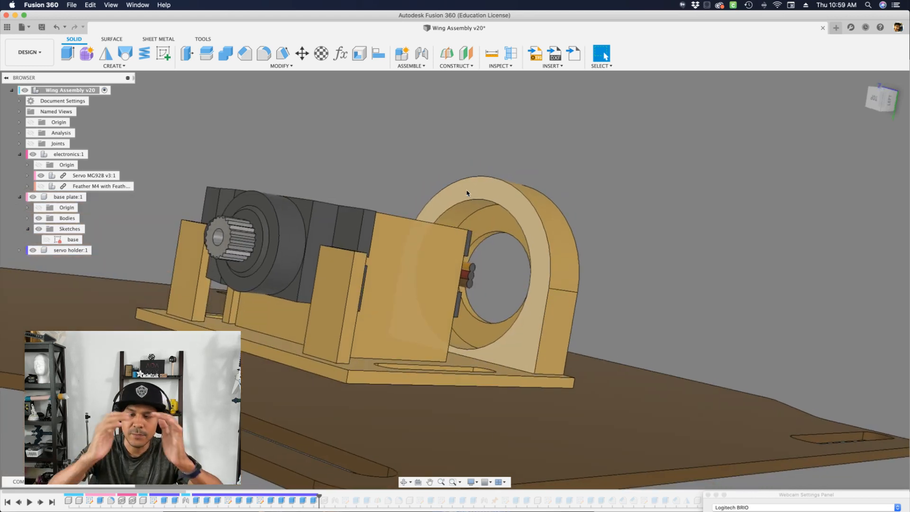
pyautogui.keyDown('shift'); pyautogui.moveTo(467, 193); pyautogui.dragTo(445, 197, button='middle'); pyautogui.keyUp('shift')
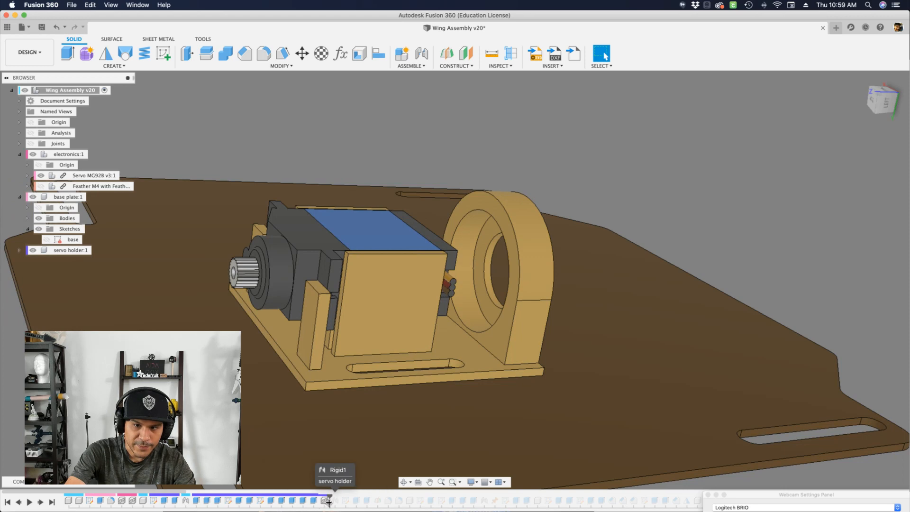
# - Roll the history forward past the bearing's Rigid1 joint and compare the bearing's position with the servo spline from the top
pyautogui.keyDown('shift'); pyautogui.moveTo(485, 217); pyautogui.dragTo(526, 285, button='middle'); pyautogui.keyUp('shift')
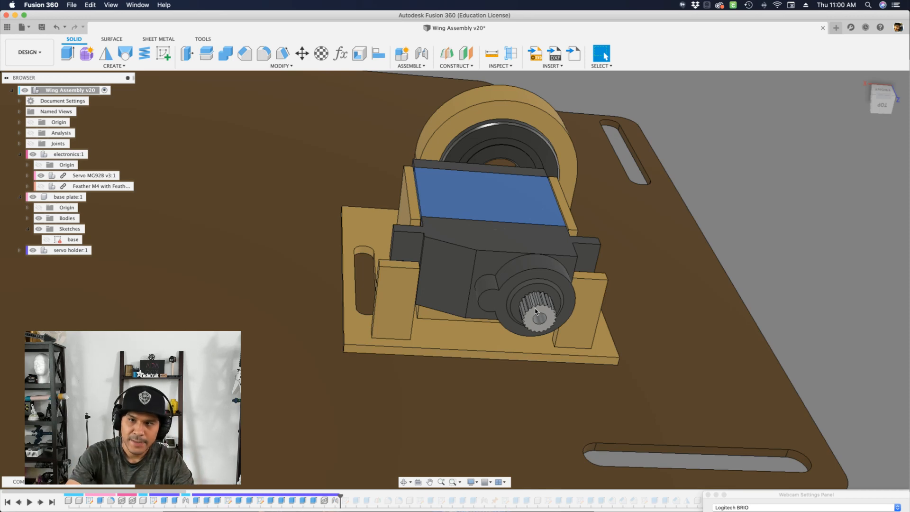
pyautogui.keyDown('shift'); pyautogui.moveTo(535, 310); pyautogui.dragTo(553, 203, button='middle'); pyautogui.keyUp('shift')
pyautogui.keyDown('shift'); pyautogui.moveTo(578, 246); pyautogui.dragTo(870, 99, button='middle'); pyautogui.keyUp('shift')
pyautogui.click(876, 95)
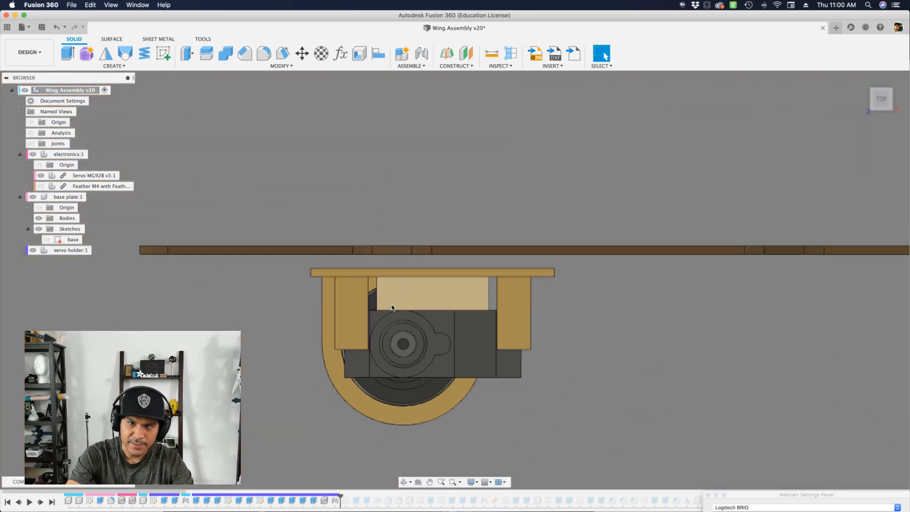
pyautogui.scroll(2, 381, 396)
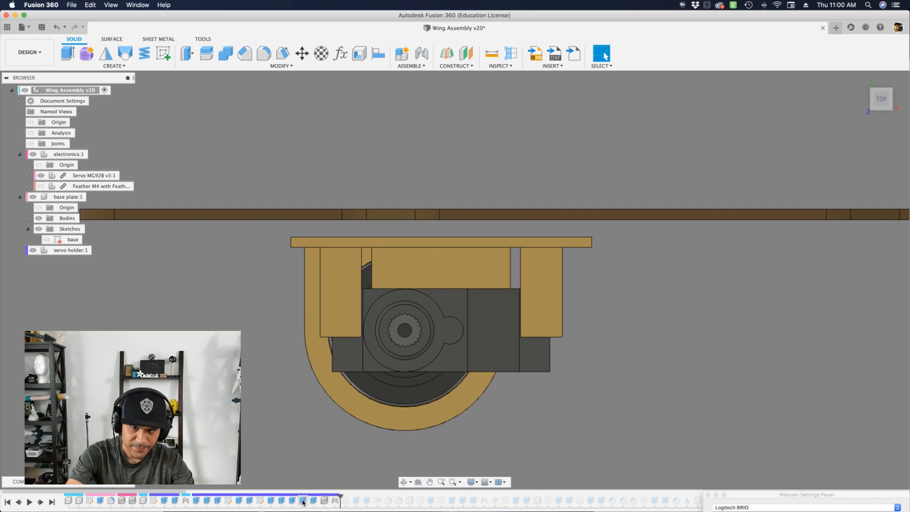
# - Open the bearing mount's circle sketch, check its centre against the servo spline axis, and finish the sketch
pyautogui.doubleClick(260, 500)
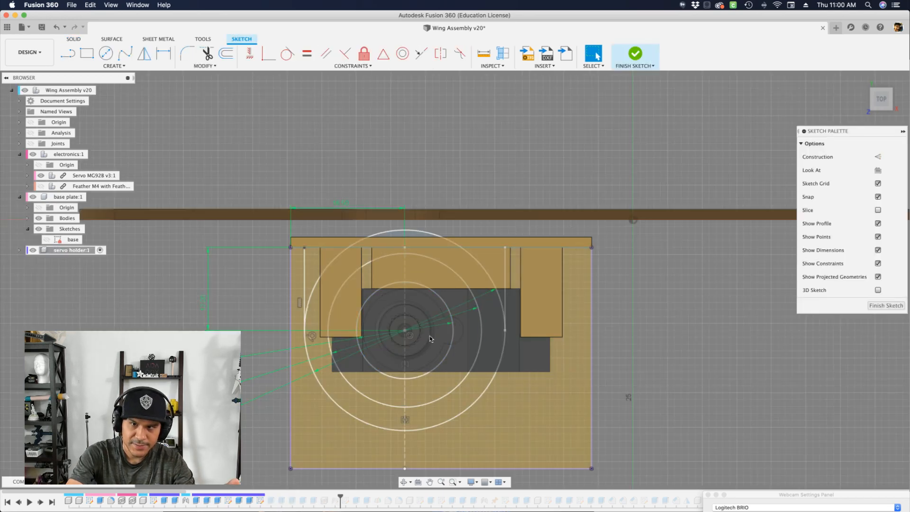
pyautogui.scroll(10, 398, 325)
pyautogui.scroll(3, 398, 324)
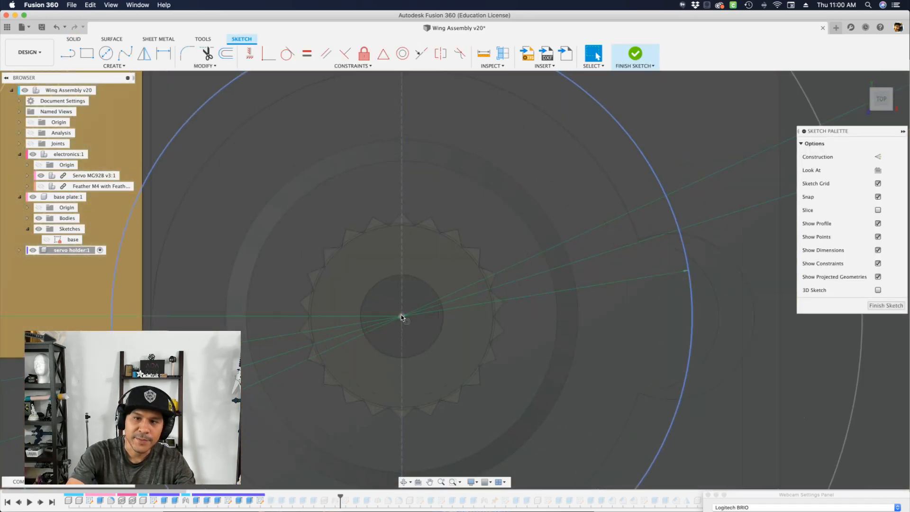
pyautogui.scroll(-15, 401, 241)
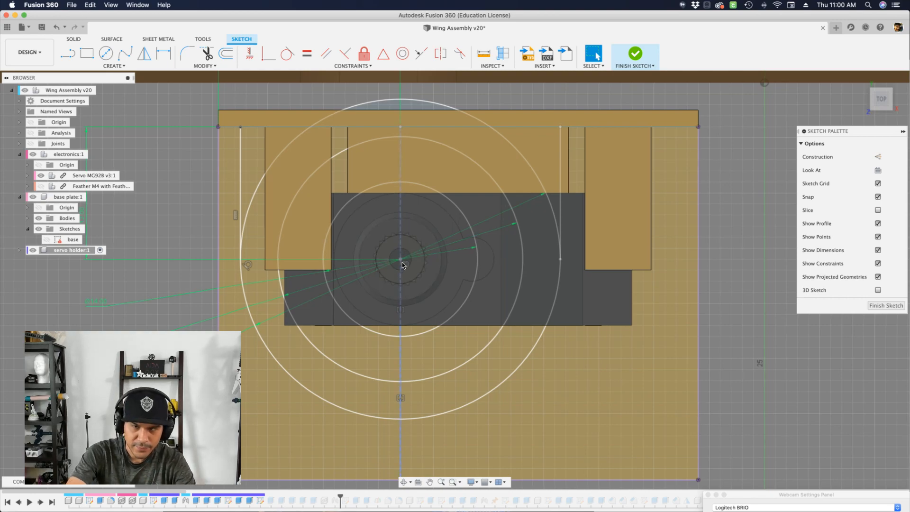
pyautogui.keyDown('shift'); pyautogui.moveTo(401, 262); pyautogui.dragTo(431, 337, button='middle'); pyautogui.keyUp('shift')
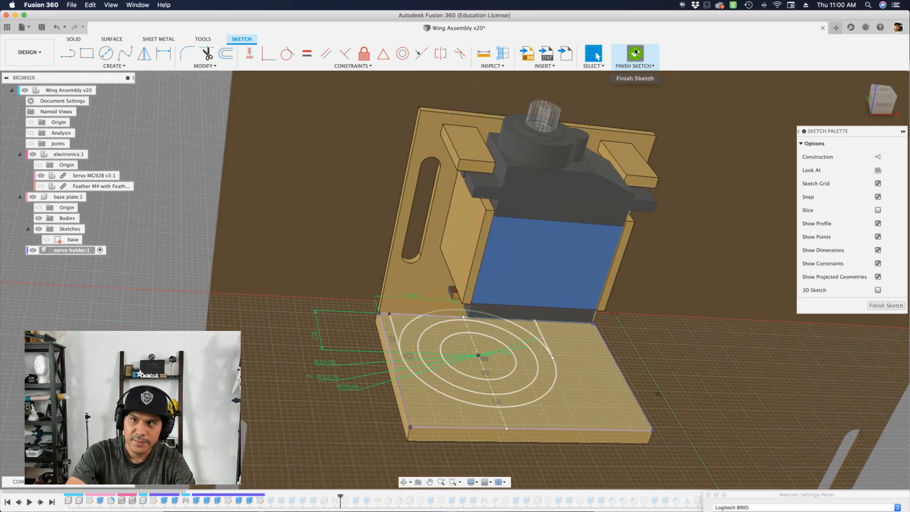
pyautogui.click(635, 53)
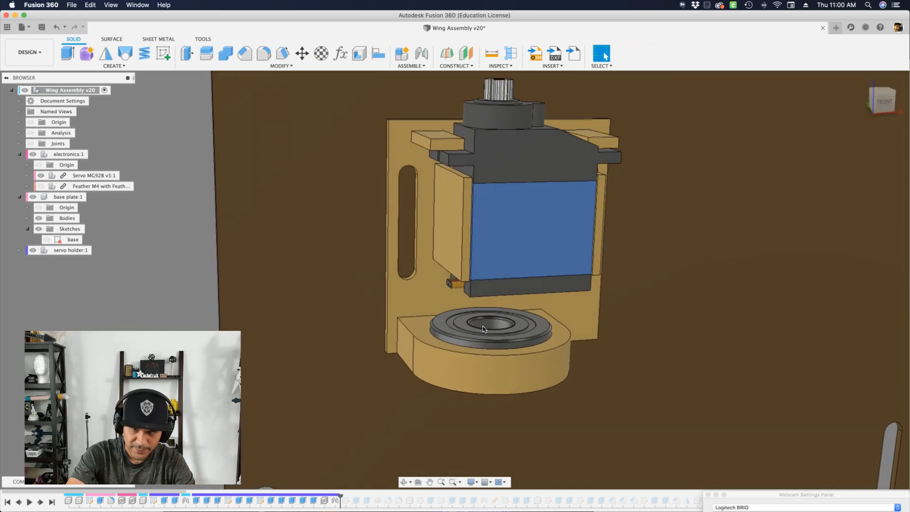
# - Examine the bearing seated in the servo holder's mount from below, from the front and up close
pyautogui.keyDown('shift'); pyautogui.moveTo(483, 329); pyautogui.dragTo(504, 328, button='middle'); pyautogui.keyUp('shift')
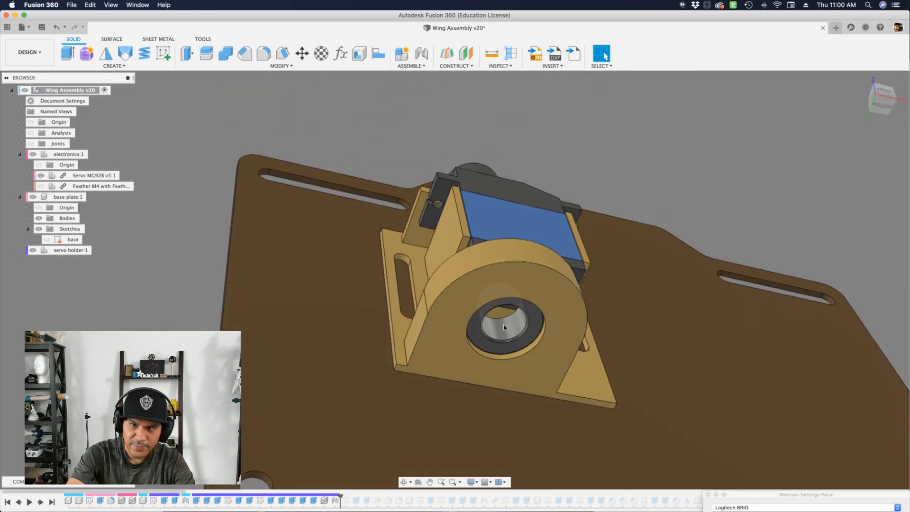
pyautogui.scroll(5, 504, 328)
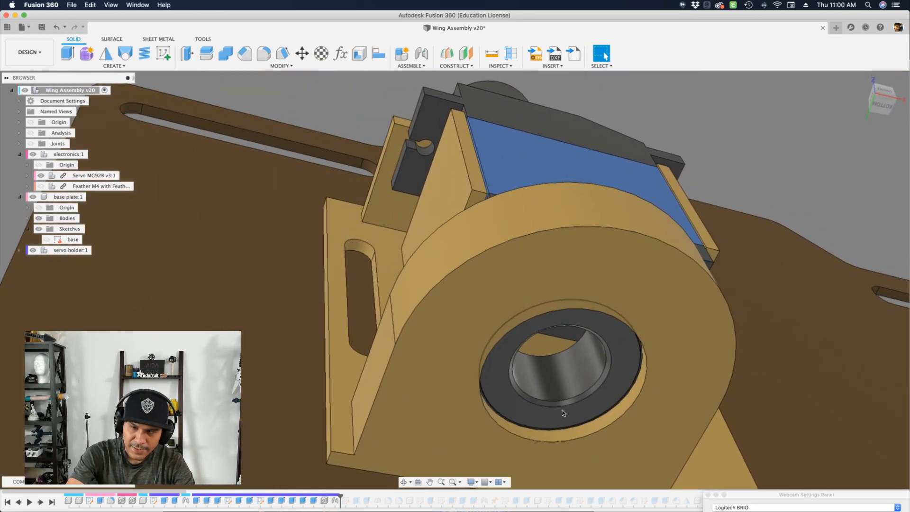
pyautogui.keyDown('shift'); pyautogui.moveTo(563, 413); pyautogui.dragTo(462, 396, button='middle'); pyautogui.keyUp('shift')
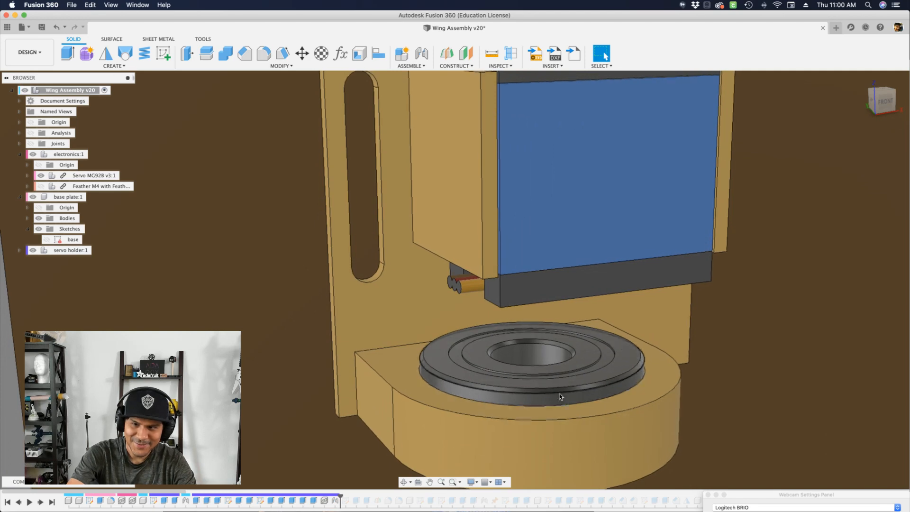
pyautogui.scroll(-10, 575, 377)
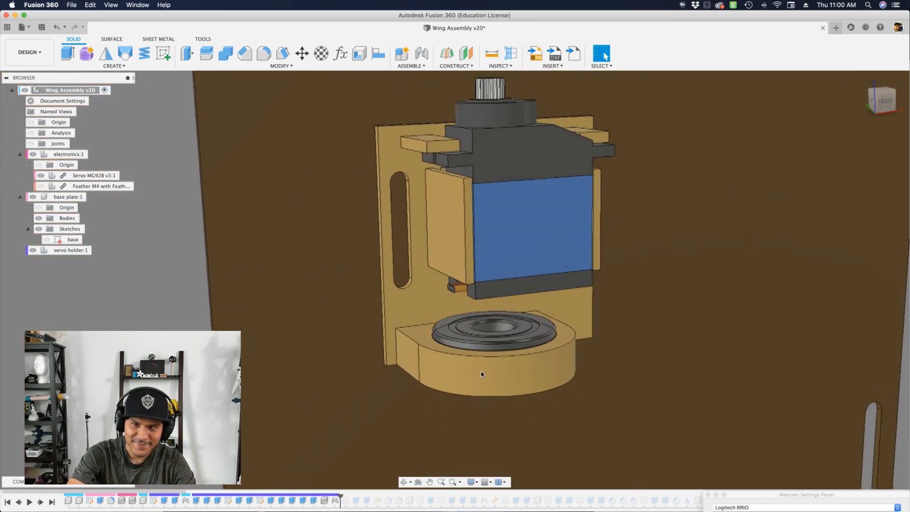
pyautogui.keyDown('shift'); pyautogui.moveTo(485, 361); pyautogui.dragTo(504, 339, button='middle'); pyautogui.keyUp('shift')
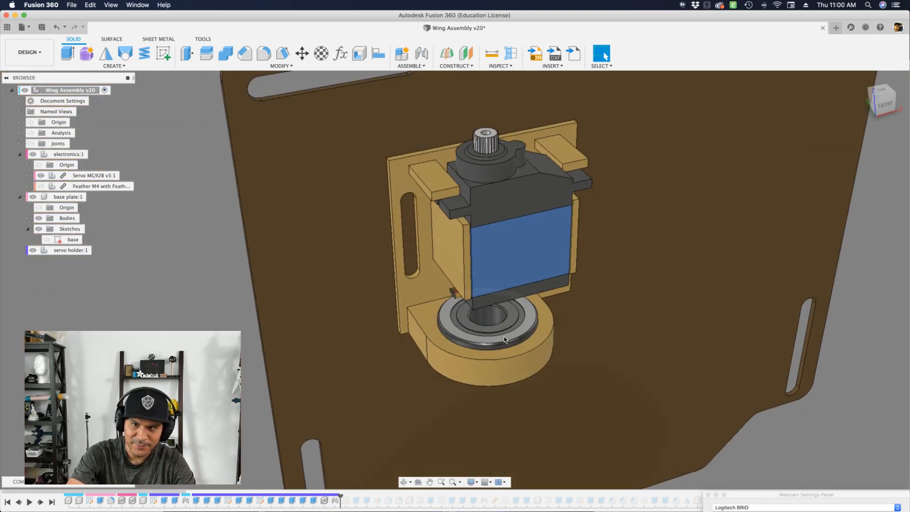
pyautogui.moveTo(457, 393)
pyautogui.keyDown('shift'); pyautogui.mouseDown(button='middle')
pyautogui.moveTo(463, 368)
pyautogui.moveTo(433, 388)
pyautogui.mouseUp(button='middle'); pyautogui.keyUp('shift')
pyautogui.scroll(6, 462, 360)
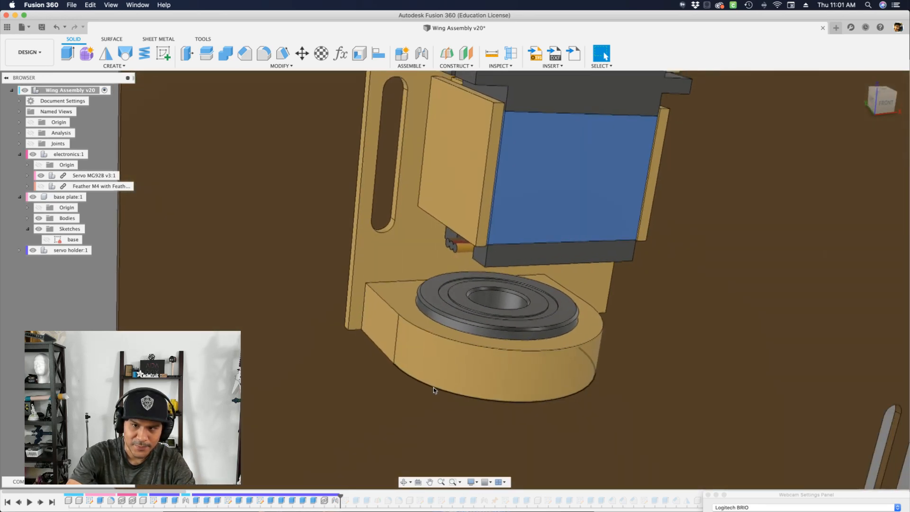
pyautogui.scroll(-4, 433, 388)
pyautogui.scroll(-3, 467, 339)
pyautogui.keyDown('shift'); pyautogui.moveTo(474, 317); pyautogui.dragTo(450, 364, button='middle'); pyautogui.keyUp('shift')
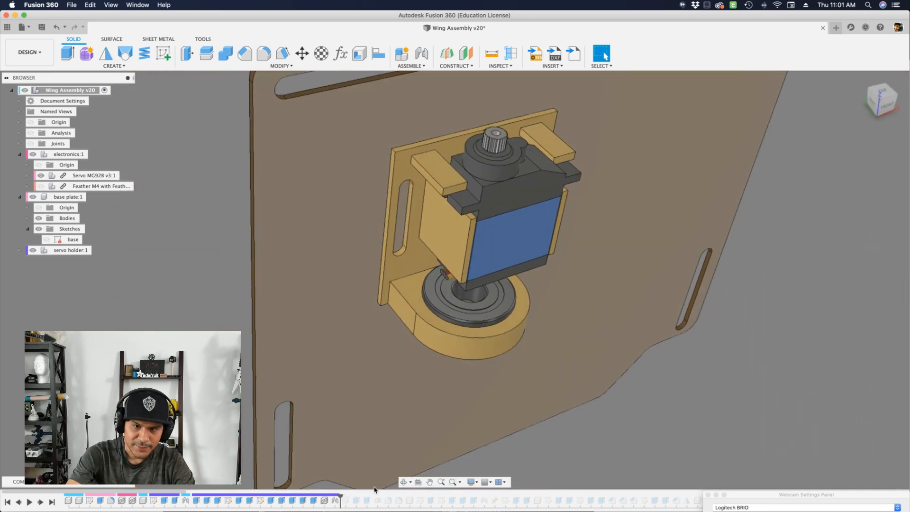
# - Roll the history forward past the rounding and hole cuts of the servo screw tabs and inspect a tab's screw hole up close
pyautogui.moveTo(340, 501); pyautogui.dragTo(372, 500)
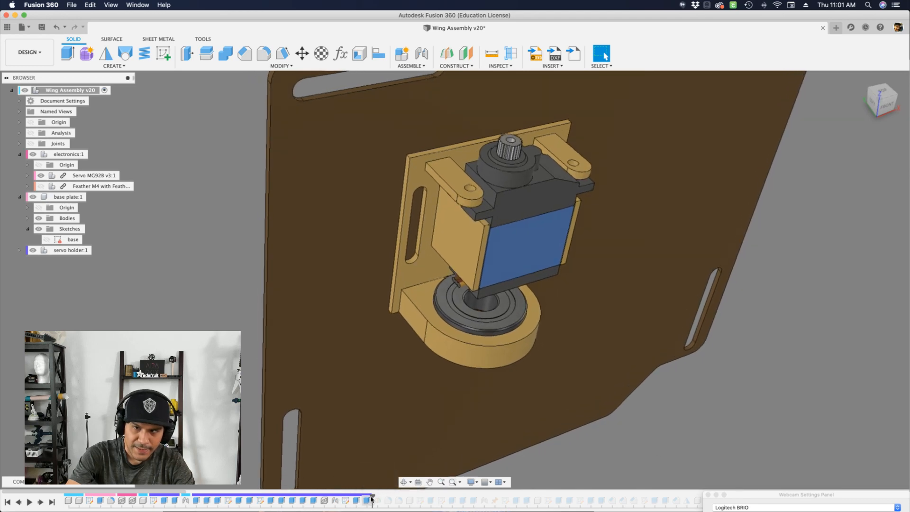
pyautogui.keyDown('shift'); pyautogui.moveTo(519, 194); pyautogui.dragTo(597, 268, button='middle'); pyautogui.keyUp('shift')
pyautogui.scroll(2, 433, 361)
pyautogui.scroll(10, 498, 292)
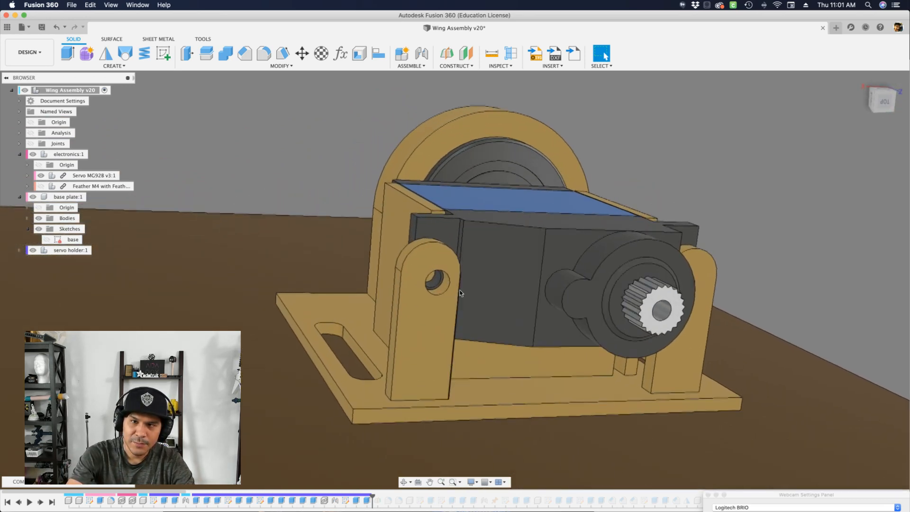
pyautogui.keyDown('shift'); pyautogui.moveTo(499, 292); pyautogui.dragTo(462, 297, button='middle'); pyautogui.keyUp('shift')
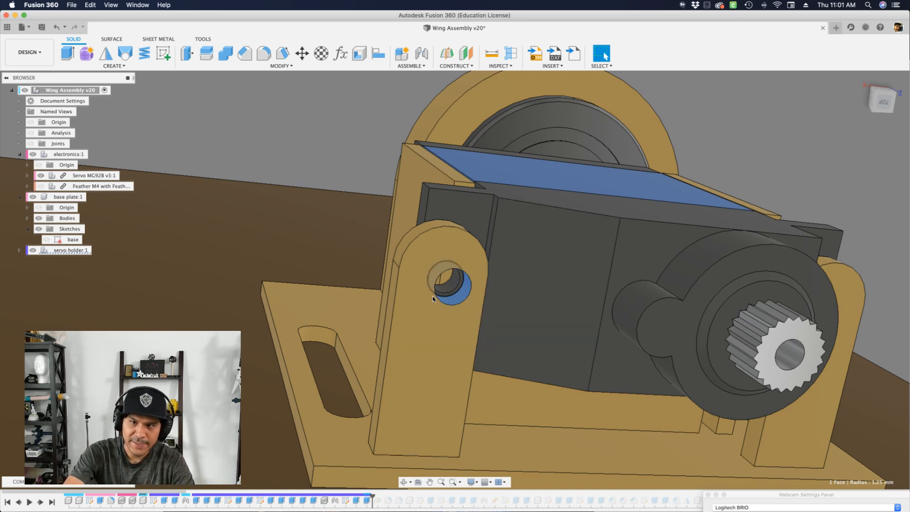
pyautogui.scroll(-4, 461, 297)
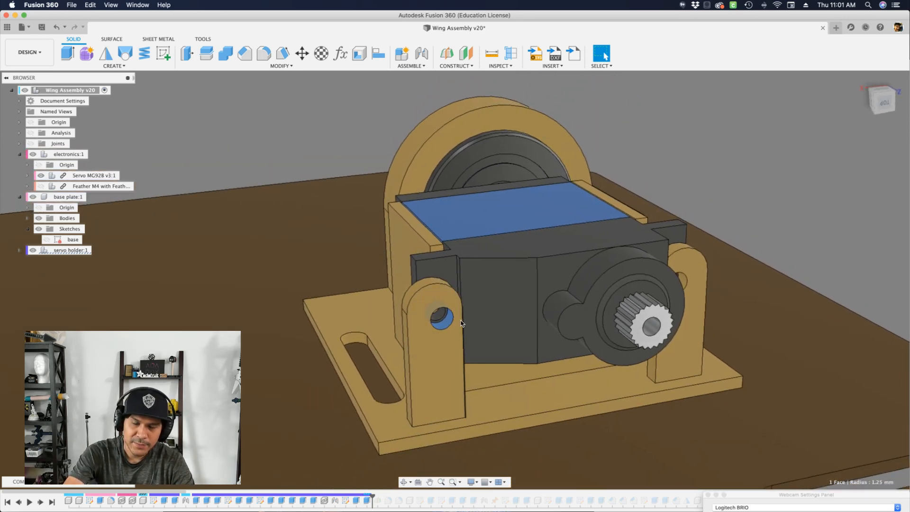
# - Examine both screw tabs against the servo's mounting ears and view the holder on the base plate from several sides
pyautogui.keyDown('shift'); pyautogui.hscroll(5, 462, 323); pyautogui.keyUp('shift')
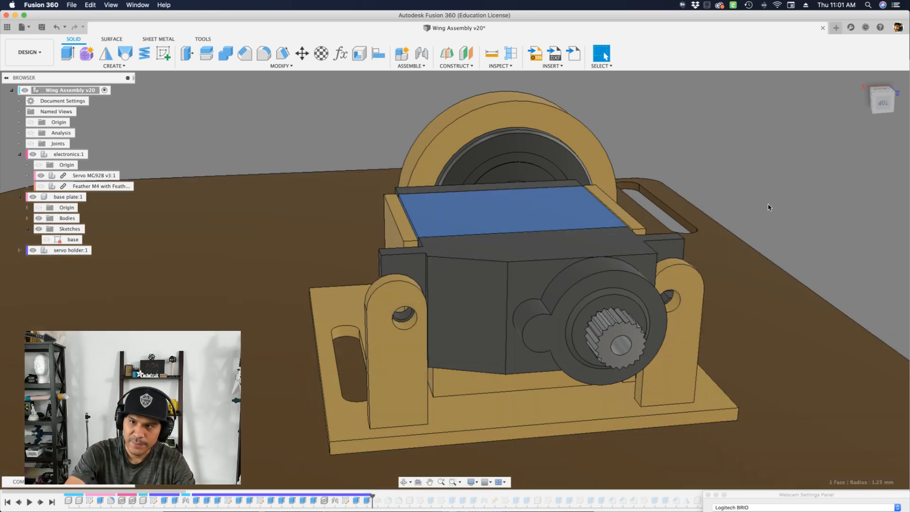
pyautogui.keyDown('shift'); pyautogui.hscroll(-5, 770, 204); pyautogui.keyUp('shift')
pyautogui.scroll(-3, 769, 207)
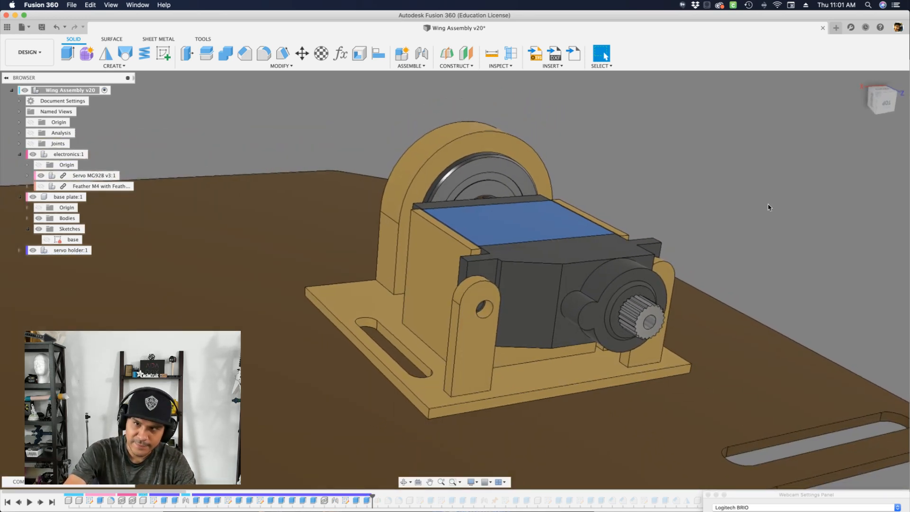
pyautogui.scroll(-5, 768, 207)
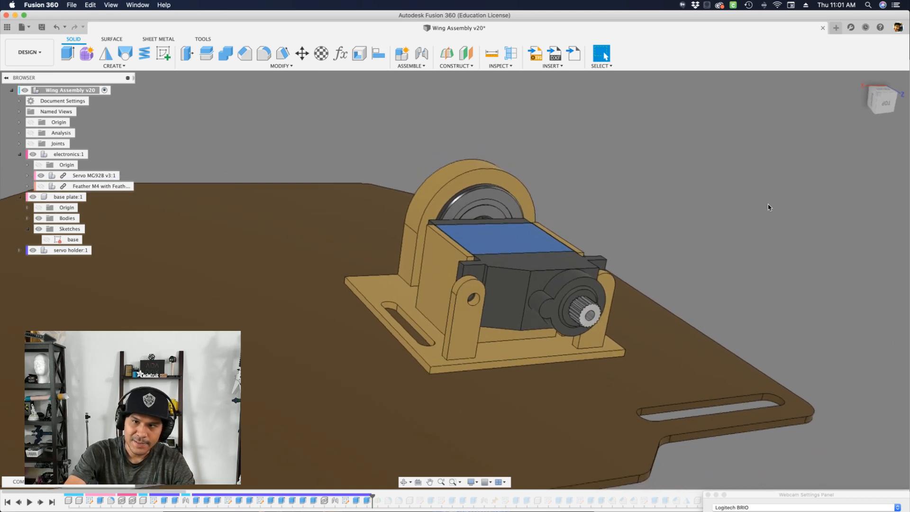
pyautogui.keyDown('shift'); pyautogui.hscroll(5, 768, 207); pyautogui.keyUp('shift')
pyautogui.scroll(10, 465, 324)
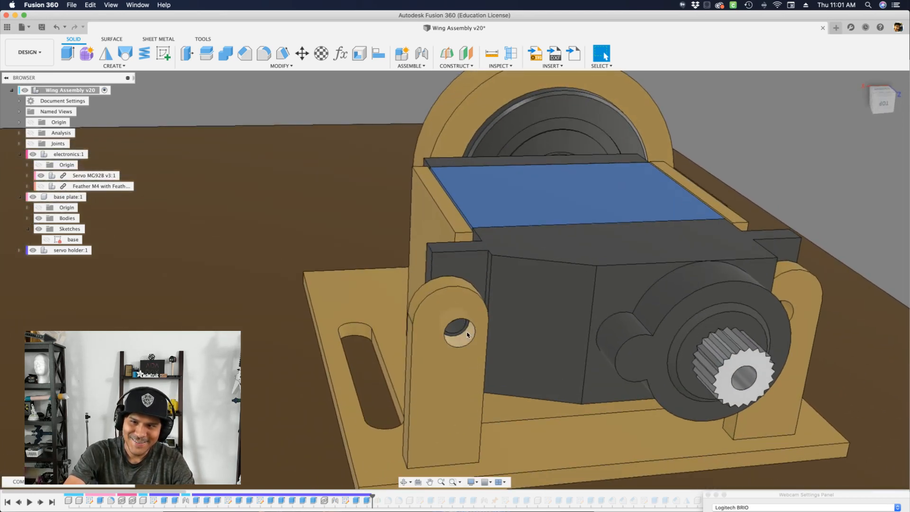
pyautogui.scroll(-10, 474, 324)
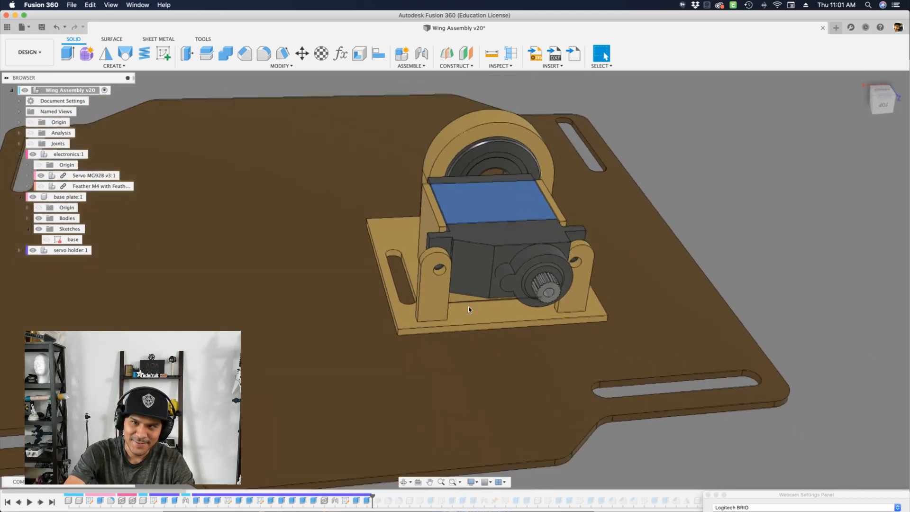
pyautogui.keyDown('shift'); pyautogui.moveTo(468, 309); pyautogui.dragTo(491, 286, button='middle'); pyautogui.keyUp('shift')
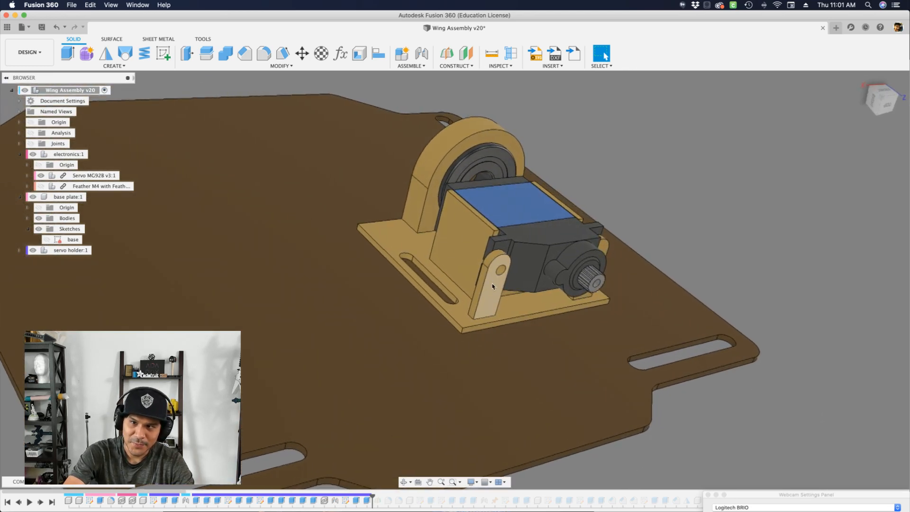
pyautogui.scroll(5, 492, 286)
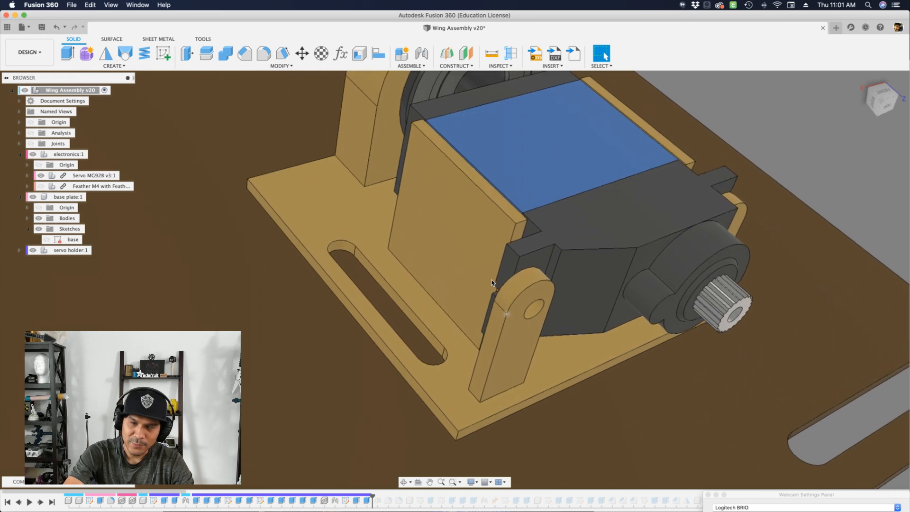
pyautogui.scroll(-5, 491, 283)
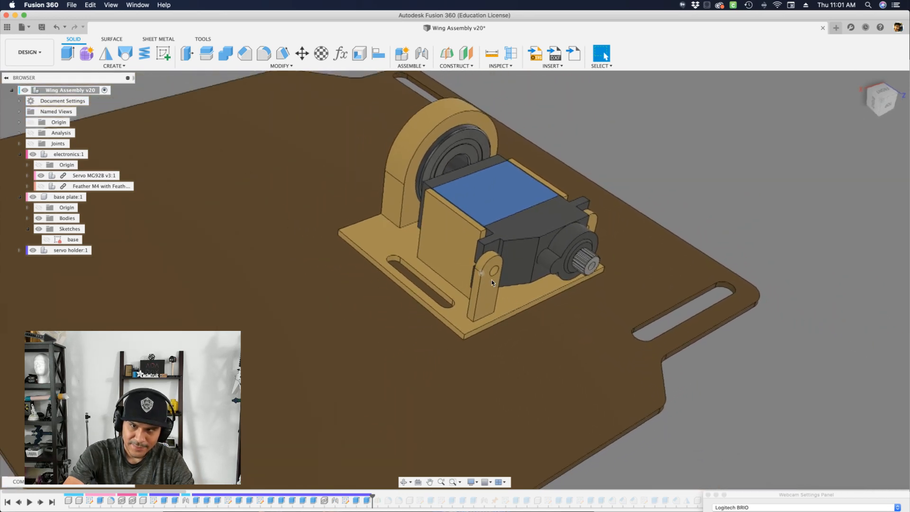
pyautogui.keyDown('shift'); pyautogui.scroll(-5, 491, 282); pyautogui.keyUp('shift')
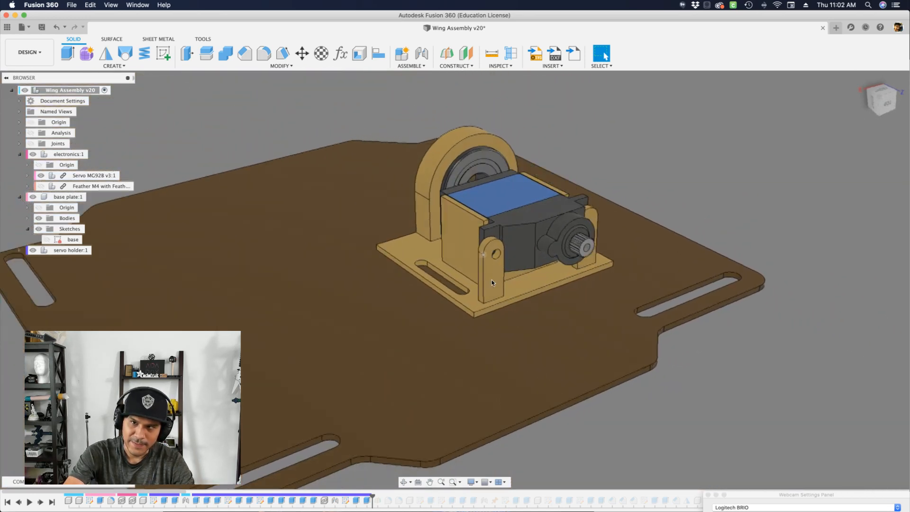
pyautogui.keyDown('shift'); pyautogui.hscroll(10, 492, 283); pyautogui.keyUp('shift')
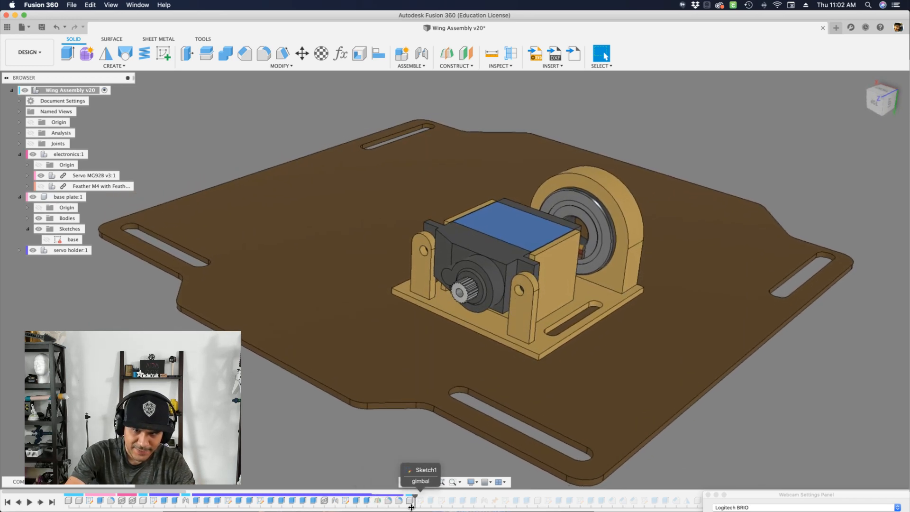
# - Advance the history past the holder's fillets to the new gimbal component and inspect the rounded holder from the bearing side
pyautogui.moveTo(411, 507); pyautogui.dragTo(413, 507)
pyautogui.keyDown('shift'); pyautogui.hscroll(10, 544, 251); pyautogui.keyUp('shift')
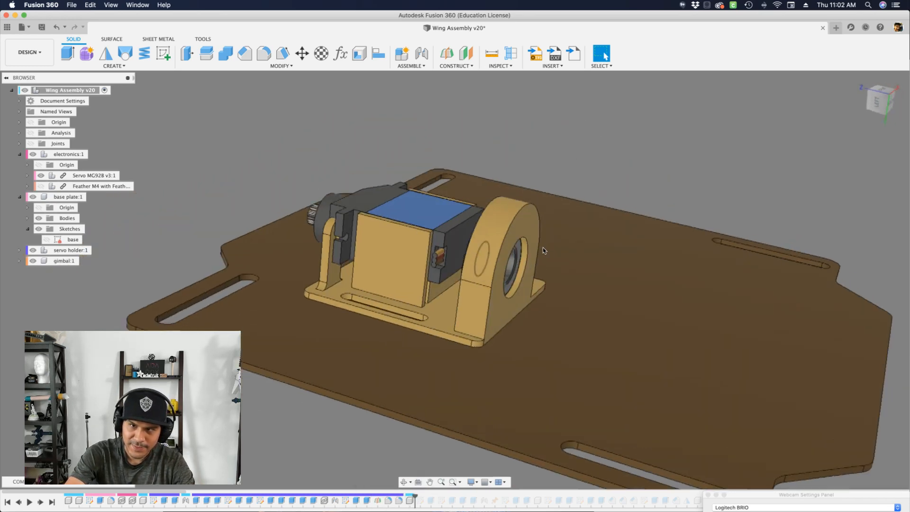
pyautogui.keyDown('shift'); pyautogui.hscroll(10, 544, 250); pyautogui.keyUp('shift')
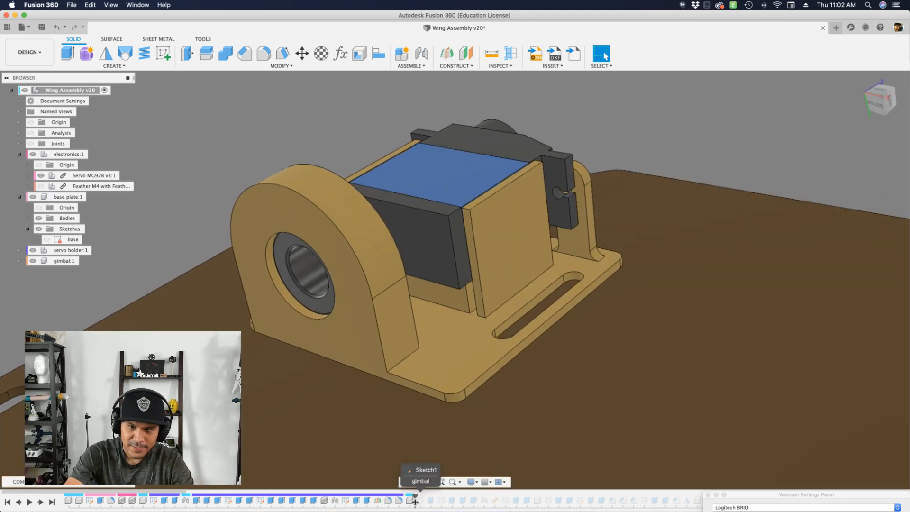
# - Roll the history forward past the gimbal's extrusions and compare the red bracket with the servo and base plate from the side
pyautogui.moveTo(472, 508); pyautogui.dragTo(475, 505)
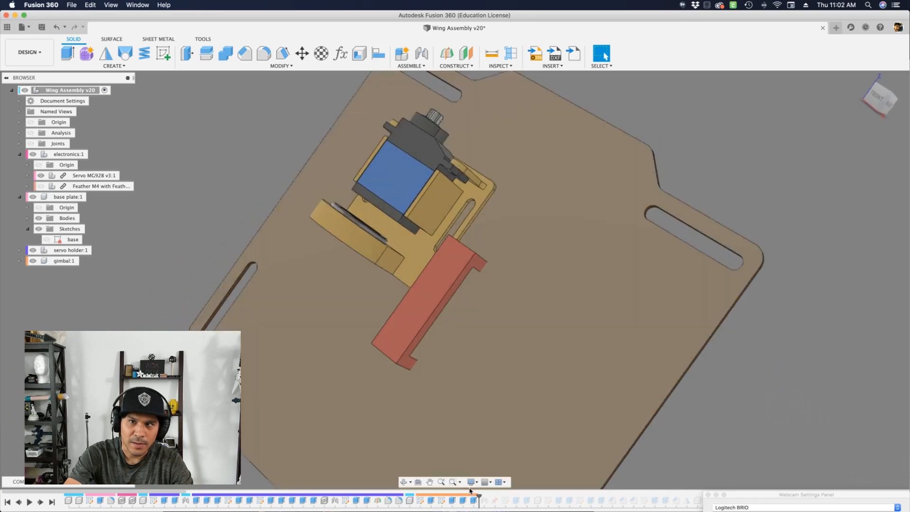
pyautogui.scroll(5, 405, 147)
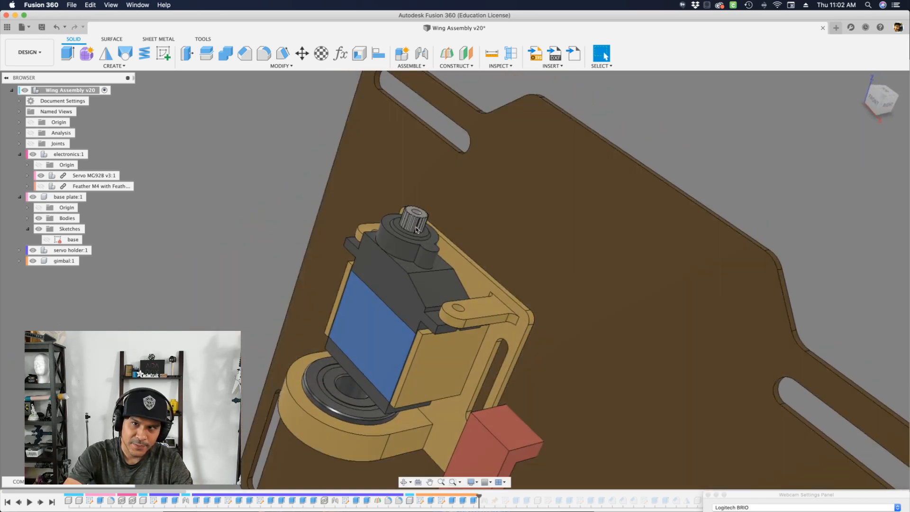
pyautogui.keyDown('shift'); pyautogui.moveTo(373, 229); pyautogui.dragTo(424, 450, button='middle'); pyautogui.keyUp('shift')
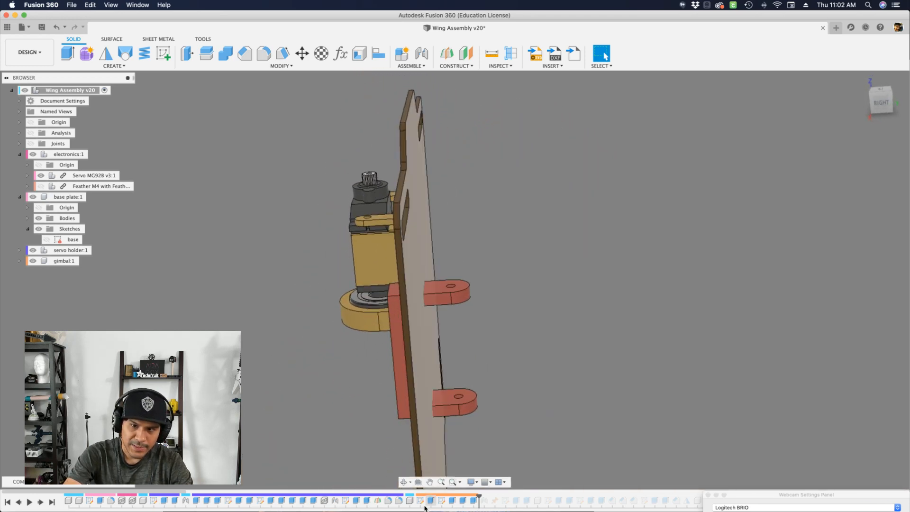
# - Open the gimbal's profile sketch, examine its dimensions against the servo spline and bearing from several angles, and finish the sketch
pyautogui.doubleClick(420, 501)
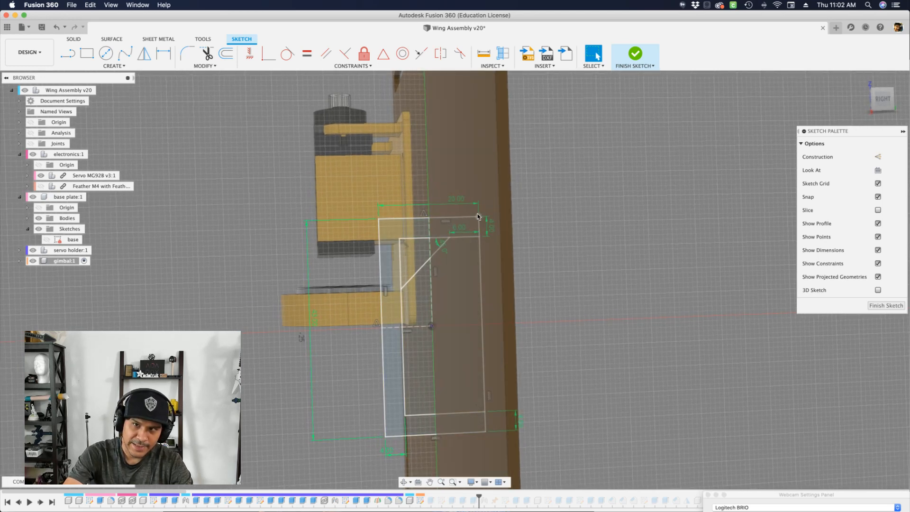
pyautogui.scroll(3, 478, 218)
pyautogui.scroll(-1, 491, 228)
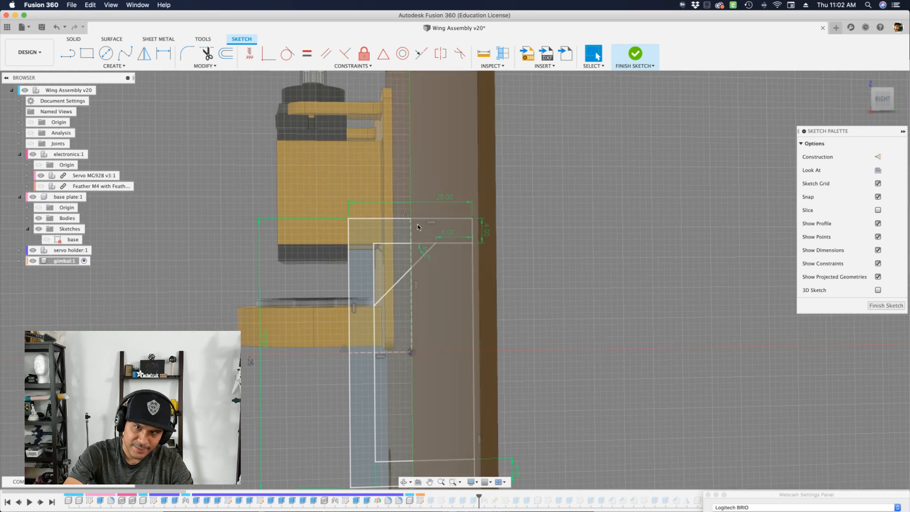
pyautogui.scroll(-1, 381, 406)
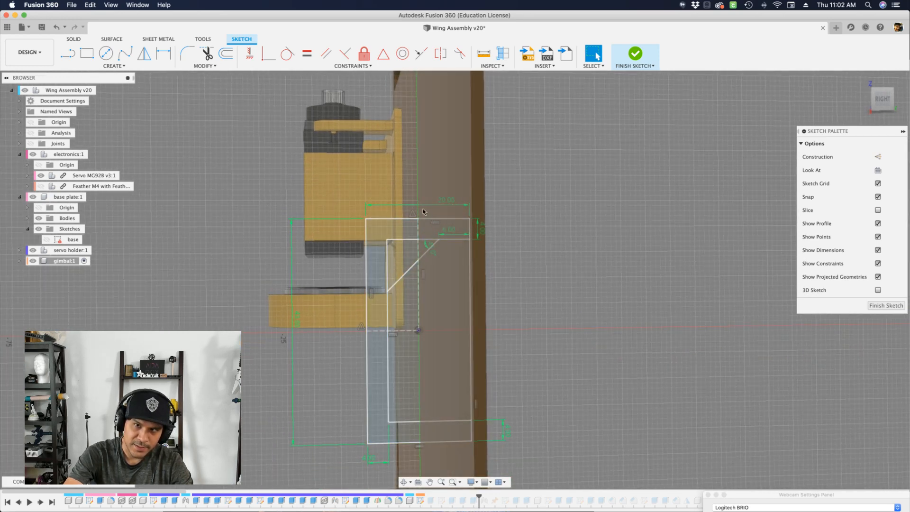
pyautogui.keyDown('shift'); pyautogui.moveTo(446, 180); pyautogui.dragTo(453, 193, button='middle'); pyautogui.keyUp('shift')
pyautogui.moveTo(426, 285)
pyautogui.keyDown('shift'); pyautogui.mouseDown(button='middle')
pyautogui.moveTo(408, 288)
pyautogui.moveTo(354, 109)
pyautogui.mouseUp(button='middle'); pyautogui.keyUp('shift')
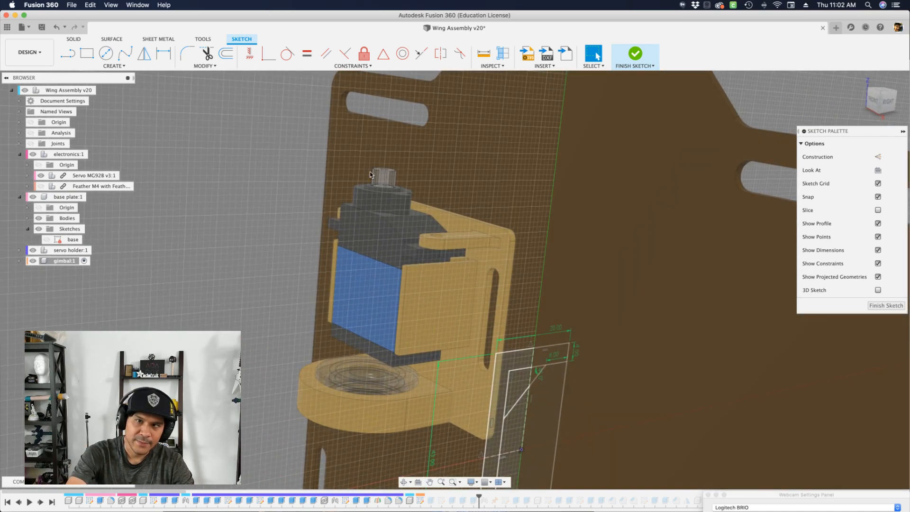
pyautogui.moveTo(412, 220)
pyautogui.keyDown('shift'); pyautogui.mouseDown(button='middle')
pyautogui.moveTo(446, 345)
pyautogui.moveTo(423, 408)
pyautogui.moveTo(403, 314)
pyautogui.mouseUp(button='middle'); pyautogui.keyUp('shift')
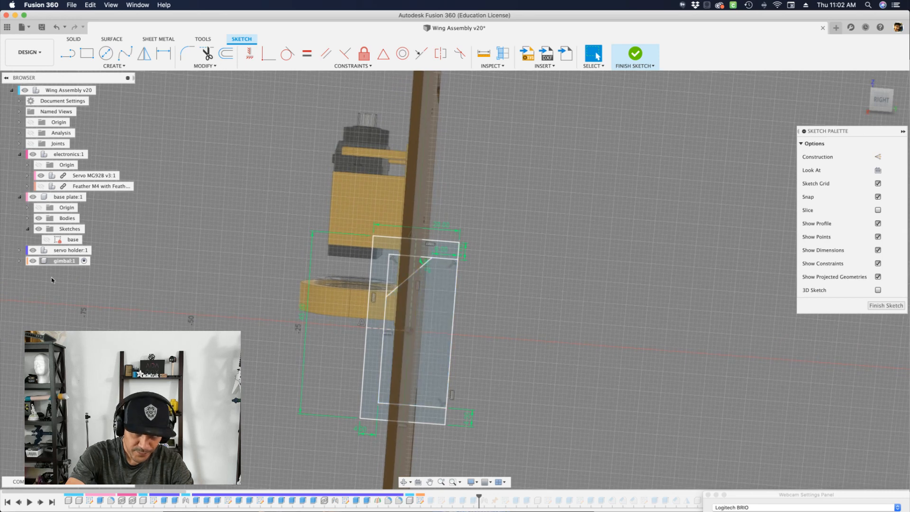
pyautogui.keyDown('shift'); pyautogui.moveTo(322, 339); pyautogui.dragTo(410, 282, button='middle'); pyautogui.keyUp('shift')
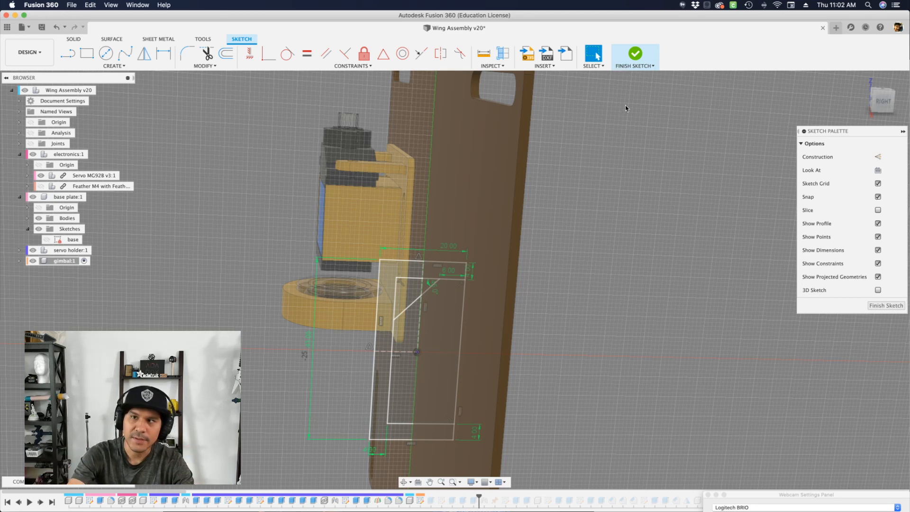
pyautogui.click(636, 53)
# - Roll the history forward to the gimbal's rigid joint, open it, review its position and motion settings, and leave it unchanged
pyautogui.moveTo(486, 229)
pyautogui.keyDown('shift'); pyautogui.mouseDown(button='middle')
pyautogui.moveTo(441, 292)
pyautogui.moveTo(422, 250)
pyautogui.moveTo(423, 285)
pyautogui.moveTo(425, 271)
pyautogui.moveTo(434, 283)
pyautogui.moveTo(439, 371)
pyautogui.moveTo(467, 374)
pyautogui.moveTo(505, 301)
pyautogui.moveTo(537, 292)
pyautogui.moveTo(483, 274)
pyautogui.moveTo(500, 392)
pyautogui.moveTo(383, 406)
pyautogui.moveTo(467, 481)
pyautogui.mouseUp(button='middle'); pyautogui.keyUp('shift')
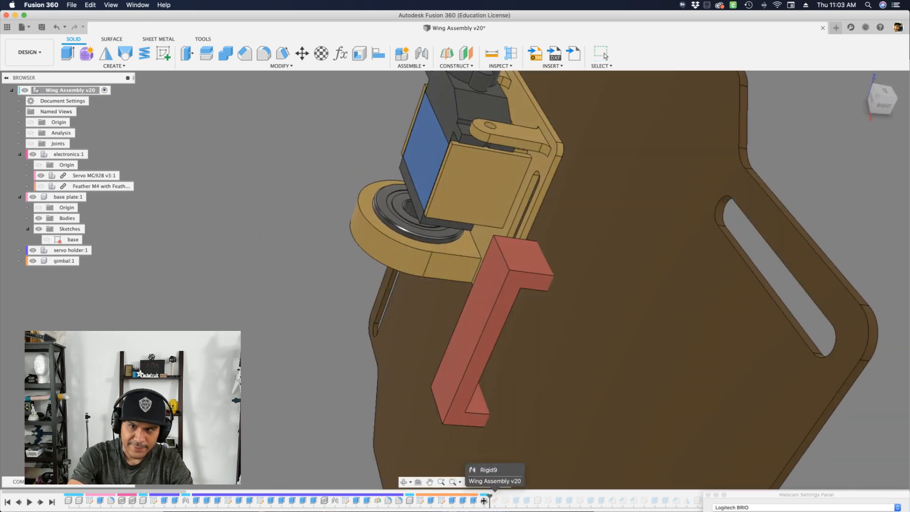
pyautogui.moveTo(438, 124)
pyautogui.keyDown('shift'); pyautogui.mouseDown(button='middle')
pyautogui.moveTo(464, 212)
pyautogui.moveTo(508, 254)
pyautogui.moveTo(547, 170)
pyautogui.moveTo(511, 186)
pyautogui.mouseUp(button='middle'); pyautogui.keyUp('shift')
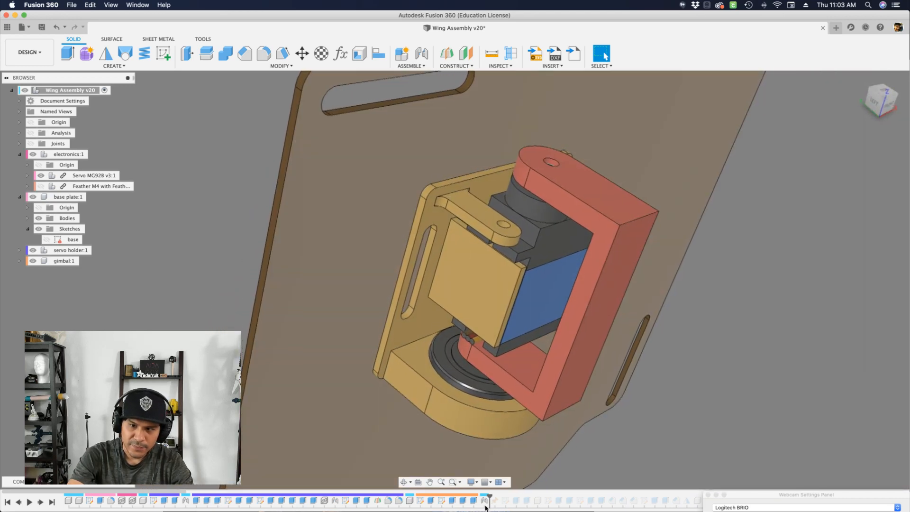
pyautogui.doubleClick(484, 500)
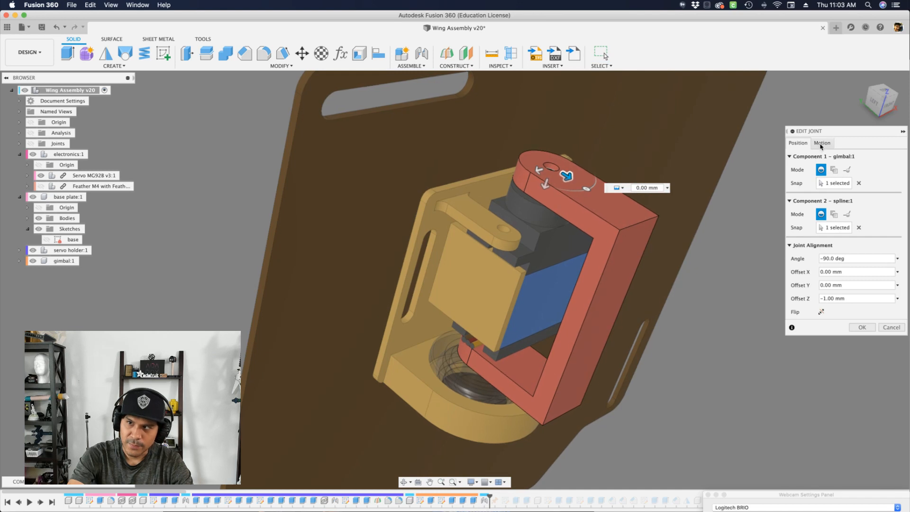
pyautogui.click(821, 143)
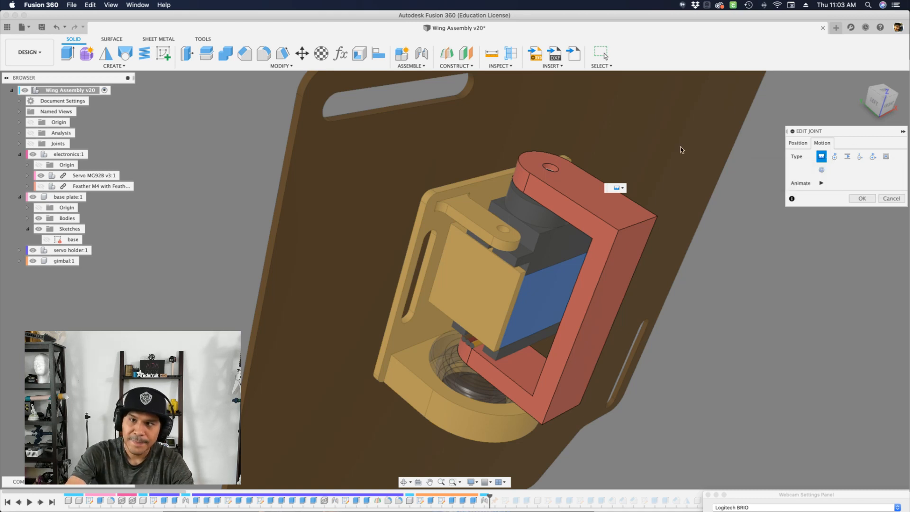
pyautogui.press('Escape')
# - Inspect the gimbal joined to the servo spline from the side, the front and above the base plate
pyautogui.scroll(5, 624, 240)
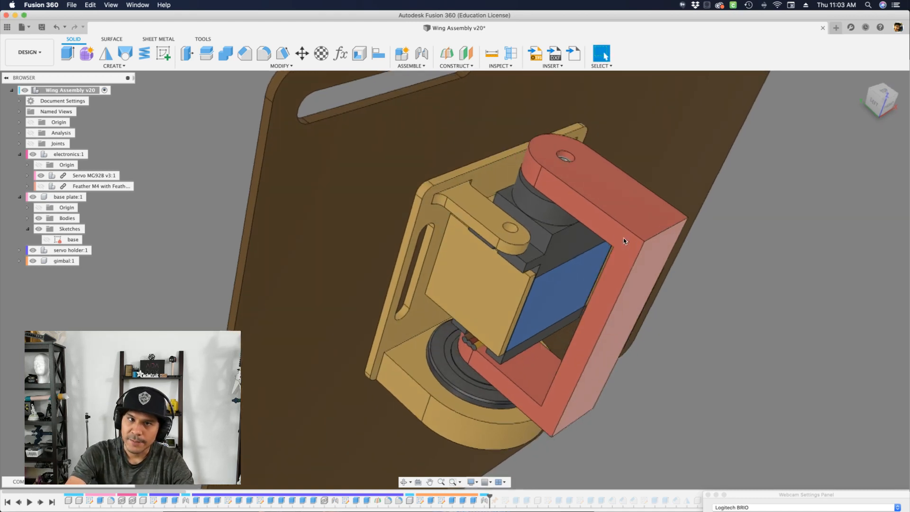
pyautogui.scroll(-5, 624, 241)
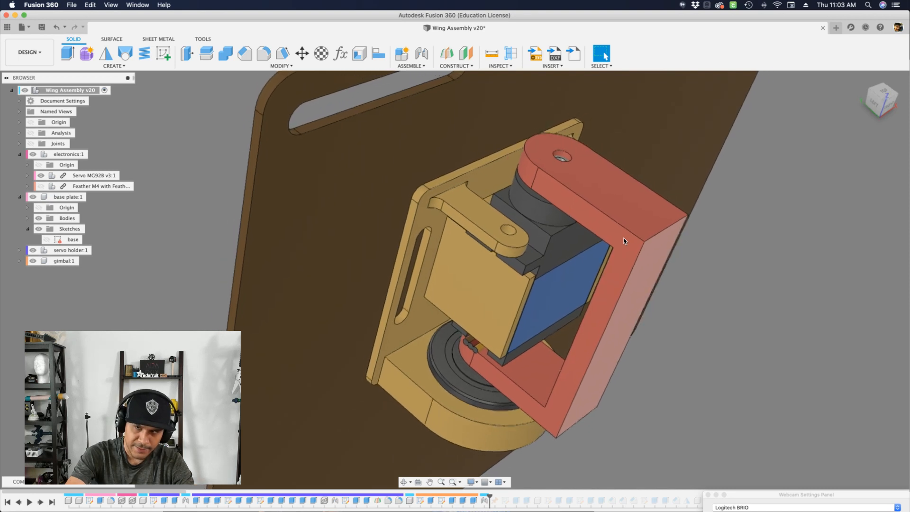
pyautogui.keyDown('shift'); pyautogui.hscroll(5, 623, 241); pyautogui.keyUp('shift')
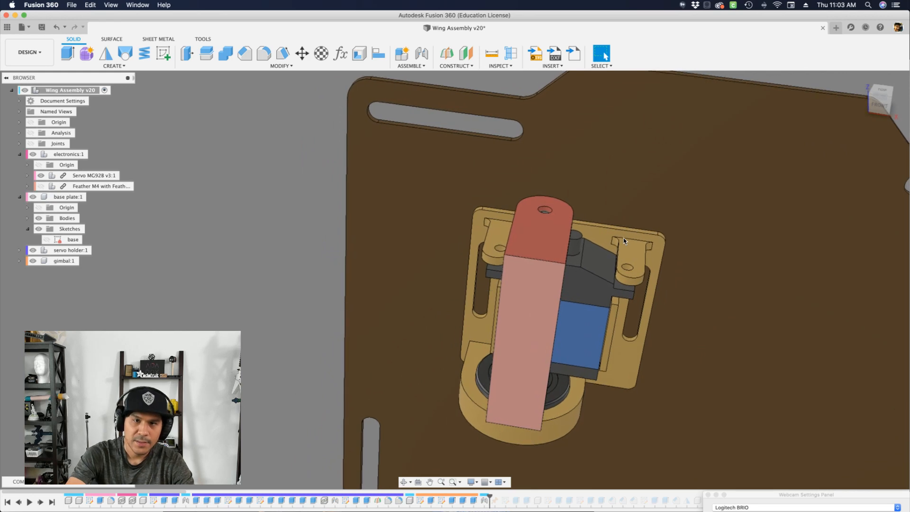
pyautogui.keyDown('shift'); pyautogui.moveTo(623, 240); pyautogui.dragTo(380, 188, button='middle'); pyautogui.keyUp('shift')
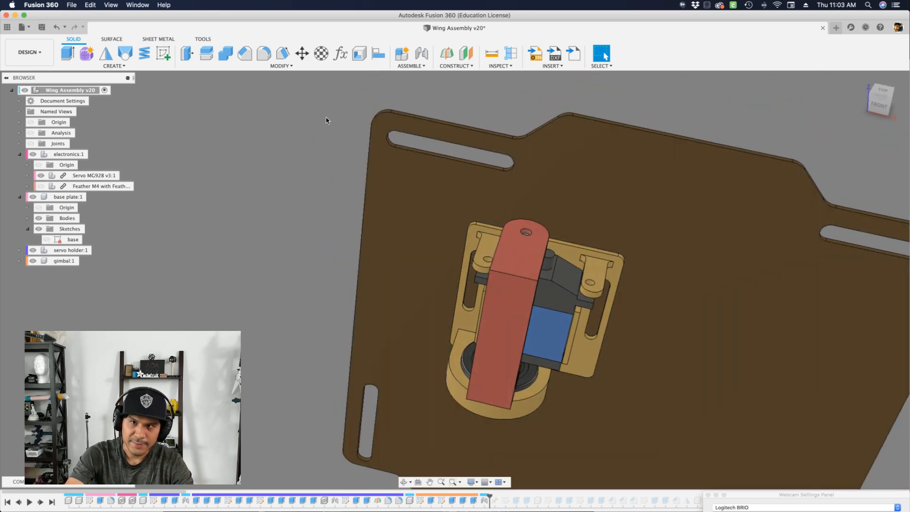
pyautogui.keyDown('shift'); pyautogui.moveTo(489, 271); pyautogui.dragTo(568, 249, button='middle'); pyautogui.keyUp('shift')
# - Try moving the ungrounded servo holder assembly across the base plate and revert the move
pyautogui.moveTo(567, 327); pyautogui.dragTo(657, 352)
pyautogui.press('super+z')
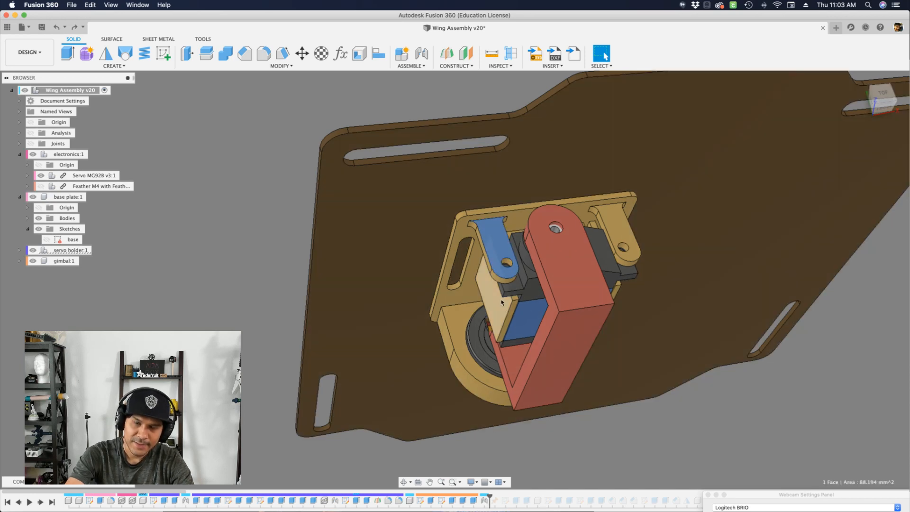
pyautogui.moveTo(464, 298); pyautogui.dragTo(553, 235)
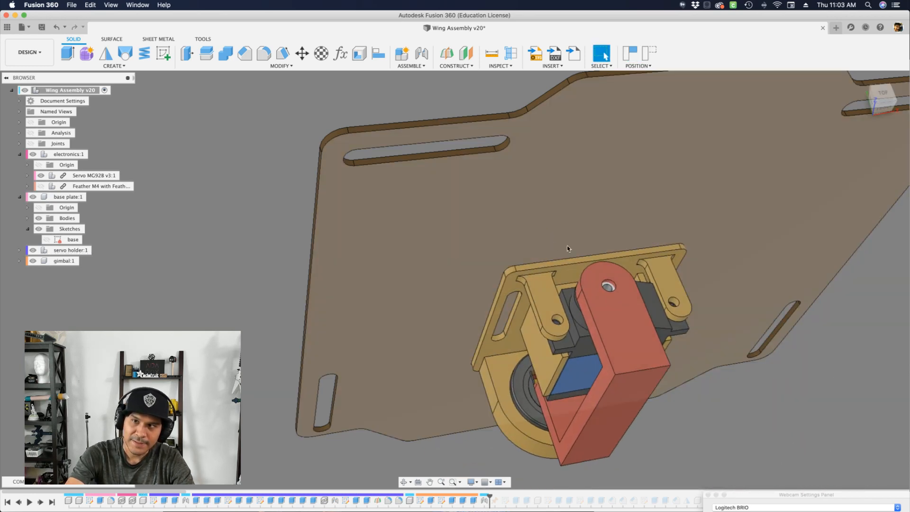
pyautogui.moveTo(635, 323); pyautogui.dragTo(585, 270)
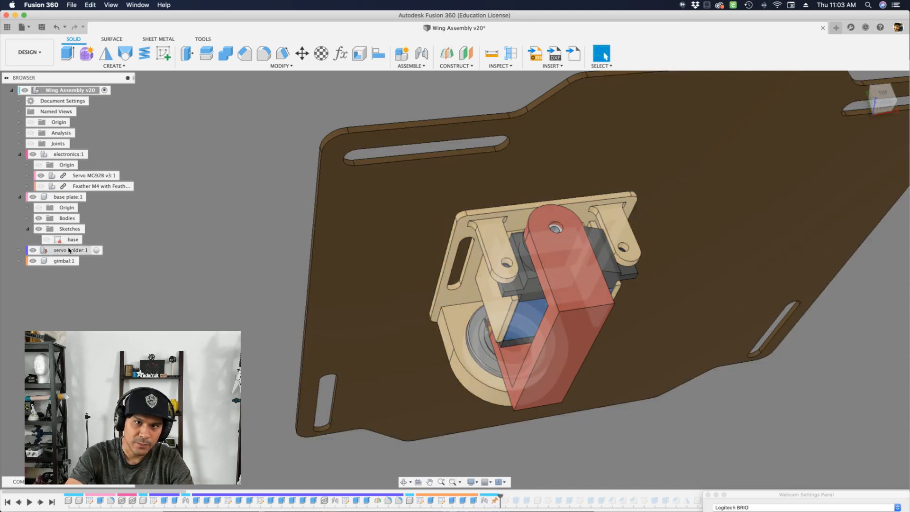
# - Swing the gimbal about the servo spline with the servo holder grounded to demonstrate its rotation
pyautogui.scroll(3, 549, 243)
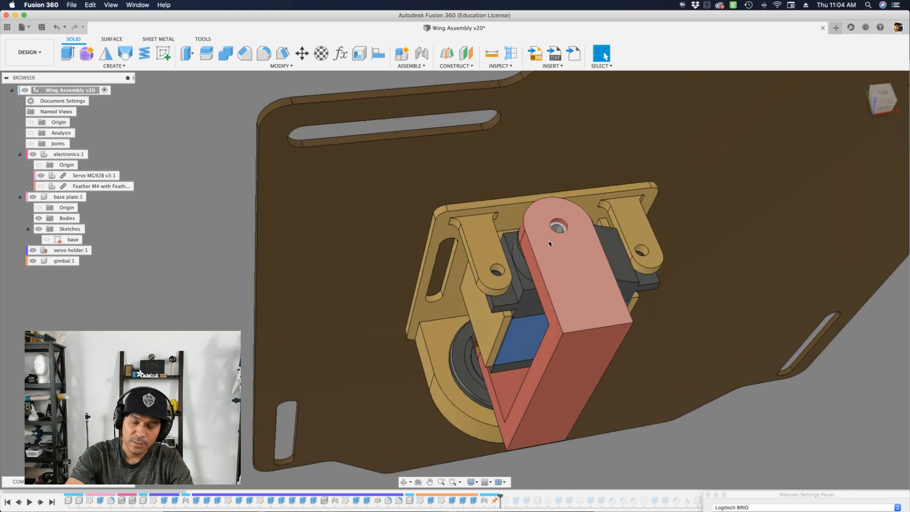
pyautogui.moveTo(588, 349); pyautogui.dragTo(521, 427)
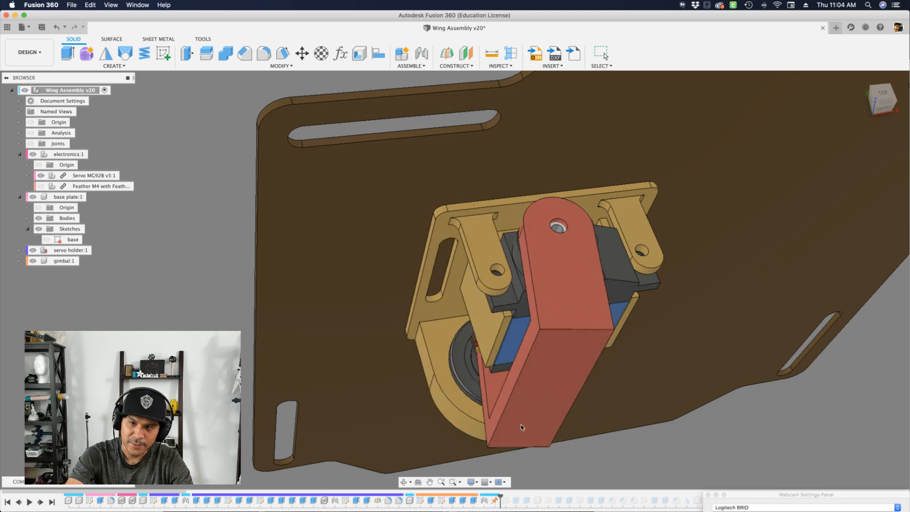
pyautogui.keyDown('shift'); pyautogui.moveTo(623, 431); pyautogui.dragTo(525, 230, button='middle'); pyautogui.keyUp('shift')
pyautogui.moveTo(481, 255)
pyautogui.keyDown('shift'); pyautogui.mouseDown(button='middle')
pyautogui.moveTo(478, 270)
pyautogui.moveTo(486, 250)
pyautogui.mouseUp(button='middle'); pyautogui.keyUp('shift')
pyautogui.scroll(1, 486, 252)
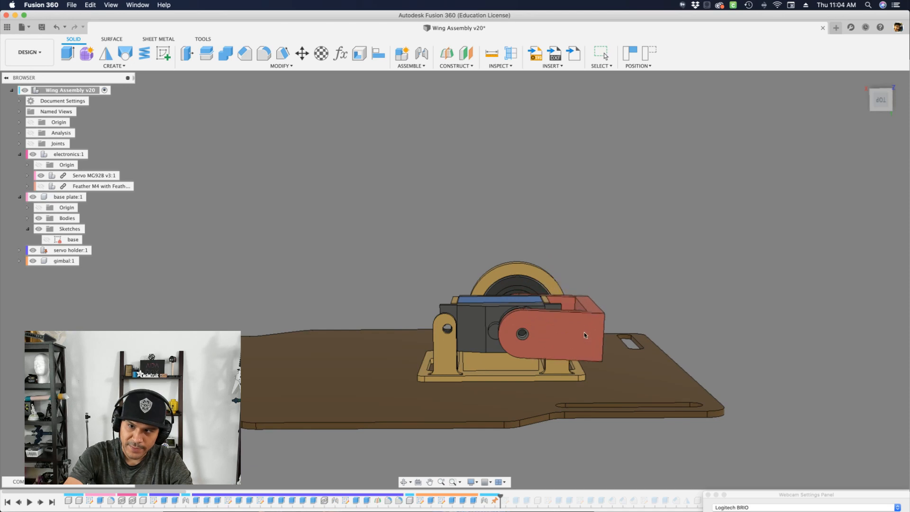
pyautogui.moveTo(589, 342); pyautogui.dragTo(590, 343)
# - Examine the rotated gimbal against the bearing mount and servo body from the bearing end and the front
pyautogui.keyDown('shift'); pyautogui.moveTo(590, 343); pyautogui.dragTo(361, 256, button='middle'); pyautogui.keyUp('shift')
pyautogui.scroll(3, 655, 341)
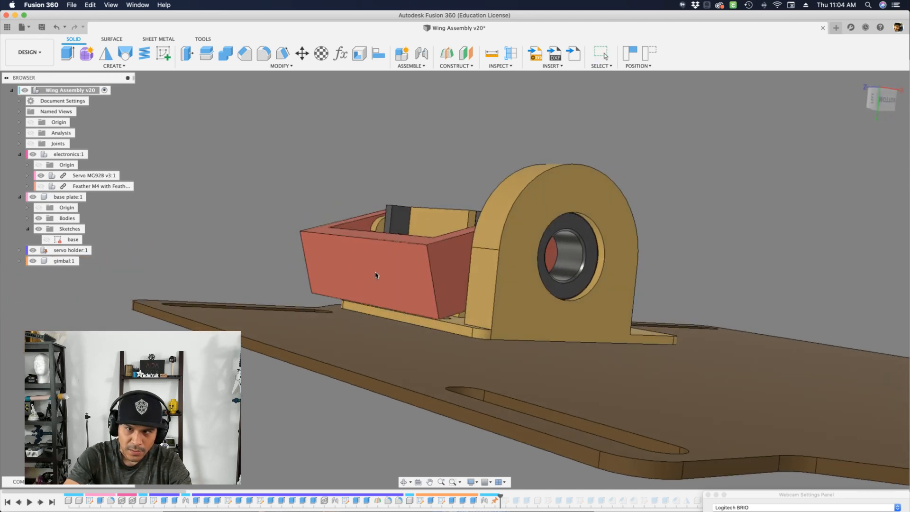
pyautogui.keyDown('shift'); pyautogui.moveTo(454, 330); pyautogui.dragTo(371, 280, button='middle'); pyautogui.keyUp('shift')
pyautogui.scroll(-3, 371, 266)
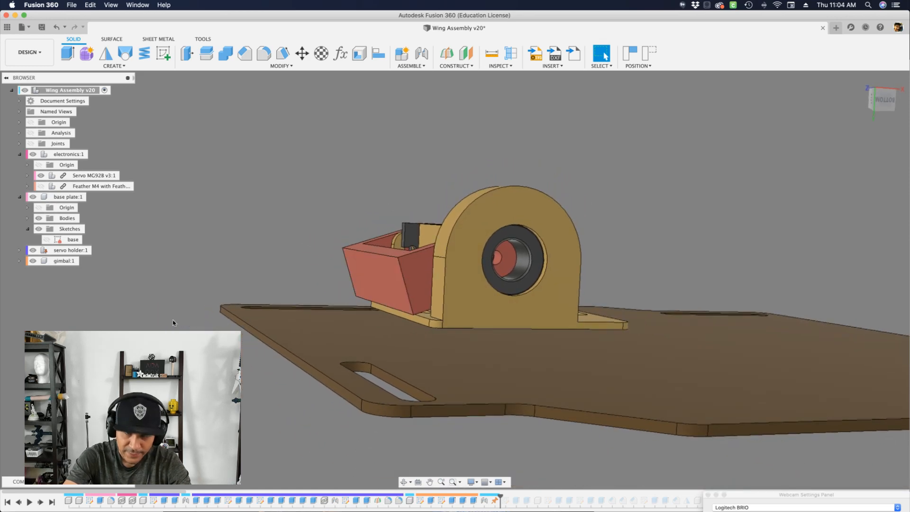
pyautogui.keyDown('shift'); pyautogui.moveTo(317, 294); pyautogui.dragTo(558, 351, button='middle'); pyautogui.keyUp('shift')
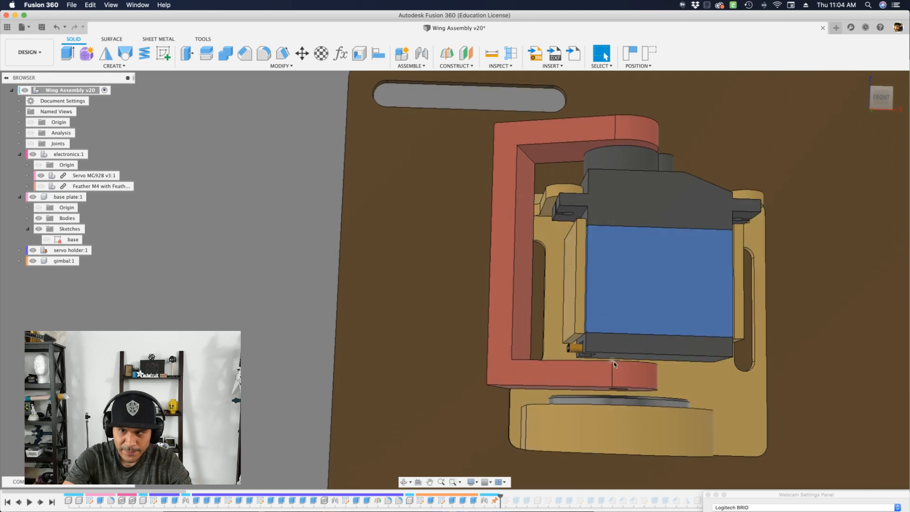
pyautogui.scroll(-5, 464, 276)
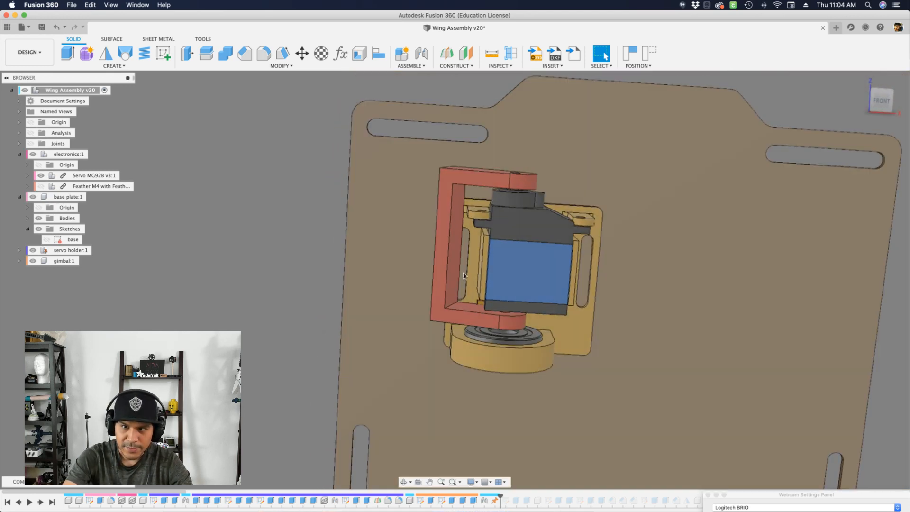
pyautogui.keyDown('shift'); pyautogui.moveTo(463, 276); pyautogui.dragTo(462, 282, button='middle'); pyautogui.keyUp('shift')
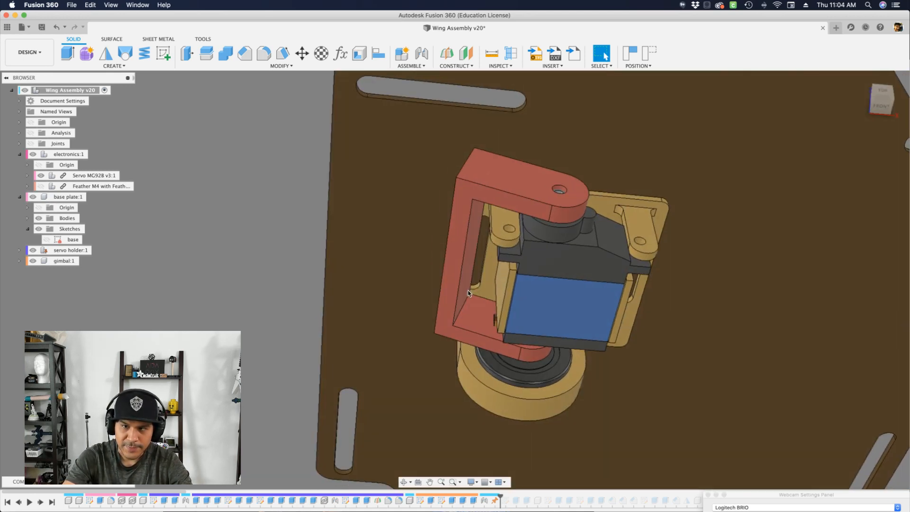
pyautogui.keyDown('shift'); pyautogui.moveTo(405, 313); pyautogui.dragTo(517, 352, button='middle'); pyautogui.keyUp('shift')
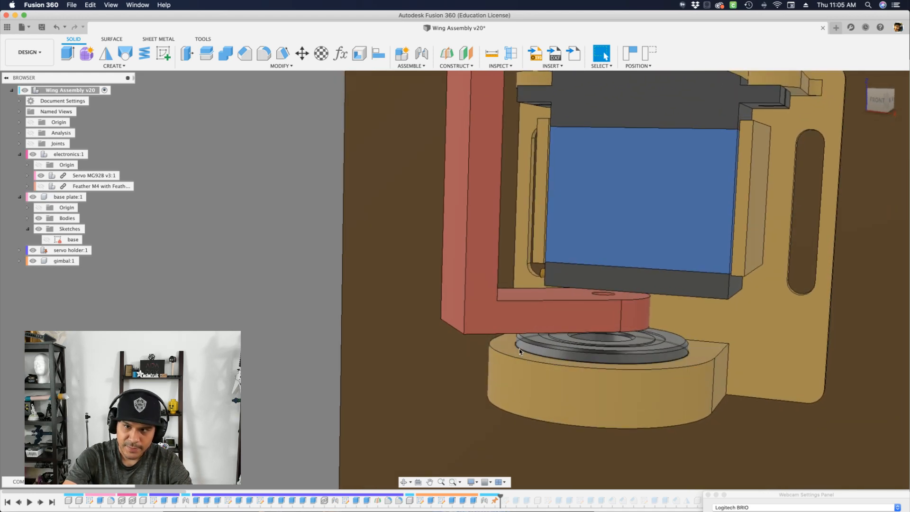
# - Examine the hole in the gimbal's lower arm, the bearing bore beneath it, and the gimbal arm at the spline
pyautogui.scroll(3, 516, 348)
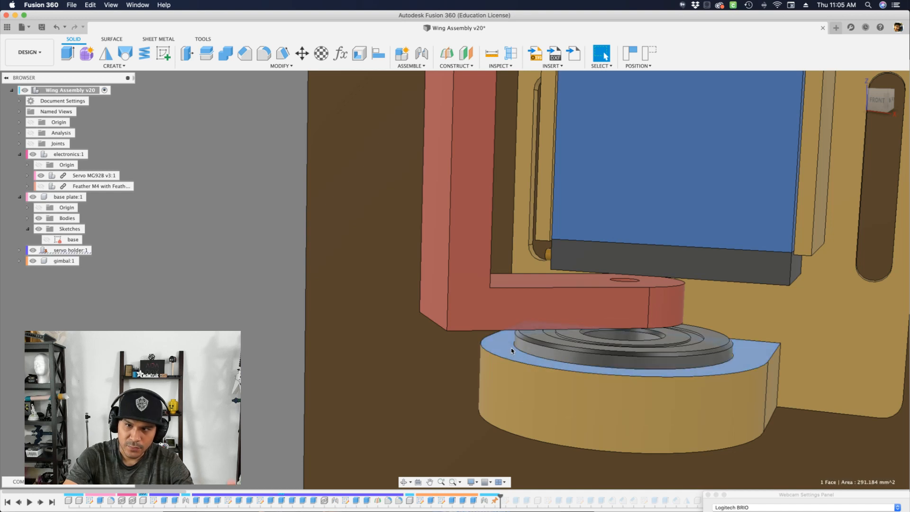
pyautogui.keyDown('shift'); pyautogui.moveTo(511, 347); pyautogui.dragTo(572, 331, button='middle'); pyautogui.keyUp('shift')
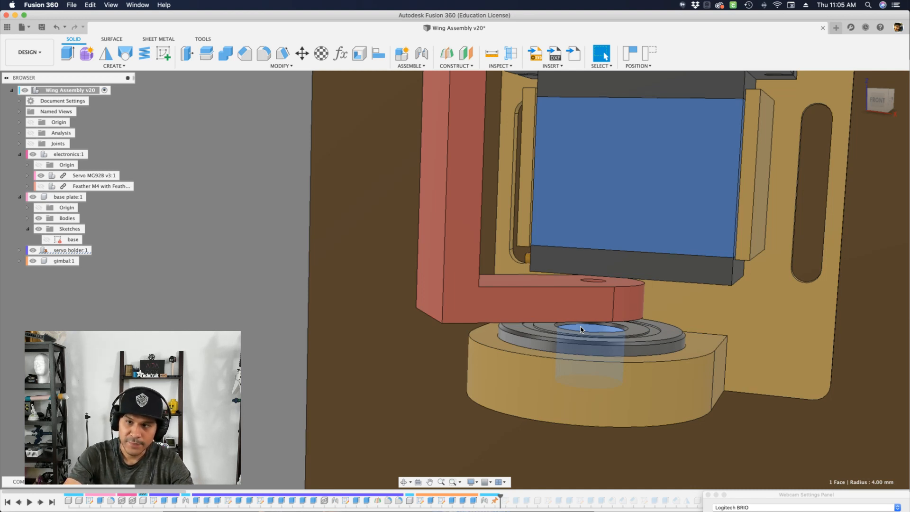
pyautogui.keyDown('shift'); pyautogui.moveTo(580, 331); pyautogui.dragTo(581, 292, button='middle'); pyautogui.keyUp('shift')
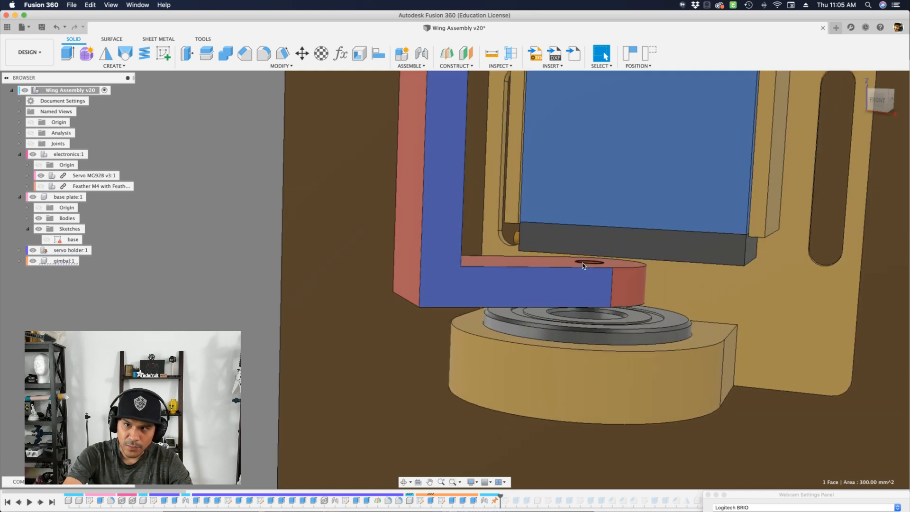
pyautogui.click(582, 263)
pyautogui.keyDown('shift'); pyautogui.moveTo(582, 263); pyautogui.dragTo(518, 312, button='middle'); pyautogui.keyUp('shift')
pyautogui.click(560, 305)
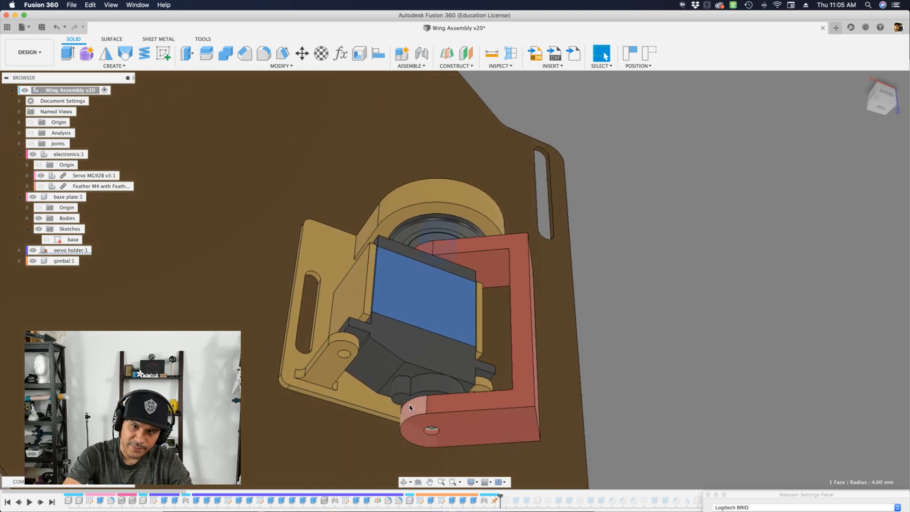
pyautogui.click(410, 406)
pyautogui.click(481, 405)
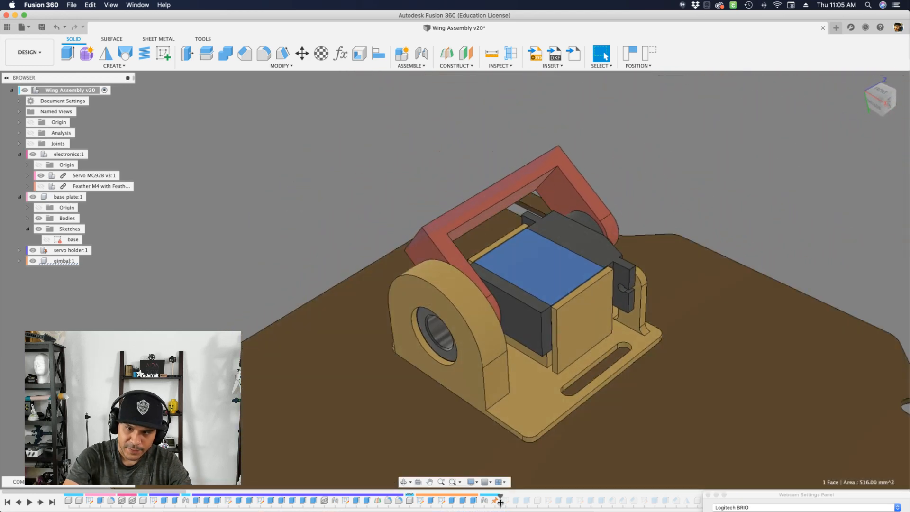
# - Roll the history forward past the new post pin component and inspect the pin inside the bearing from below
pyautogui.moveTo(538, 507); pyautogui.dragTo(542, 505)
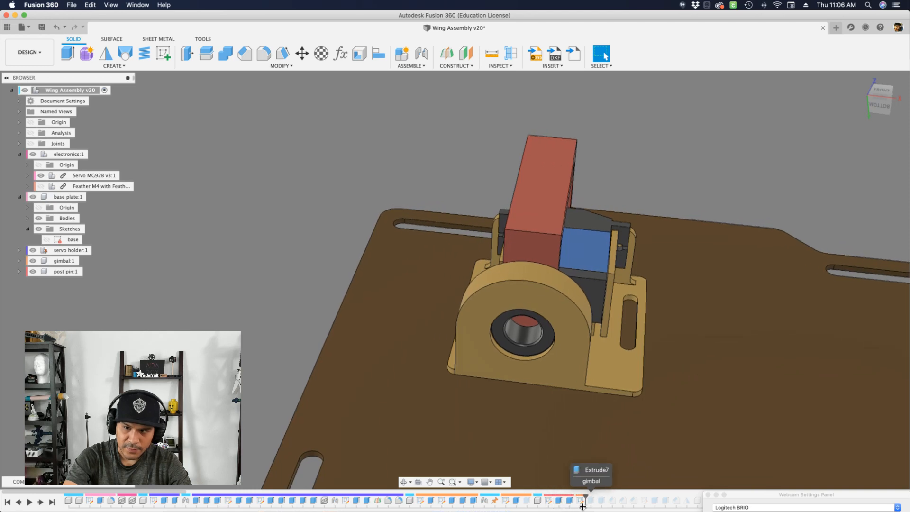
pyautogui.moveTo(583, 507); pyautogui.dragTo(584, 506)
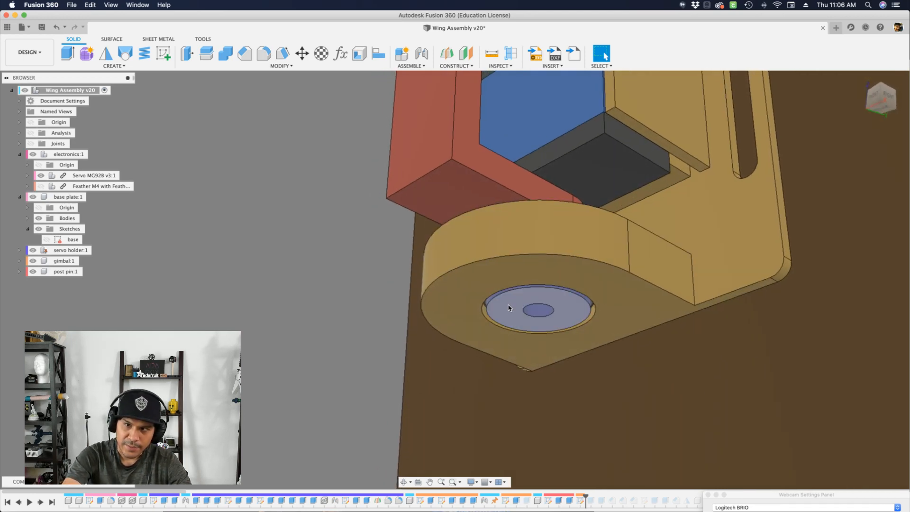
pyautogui.click(513, 307)
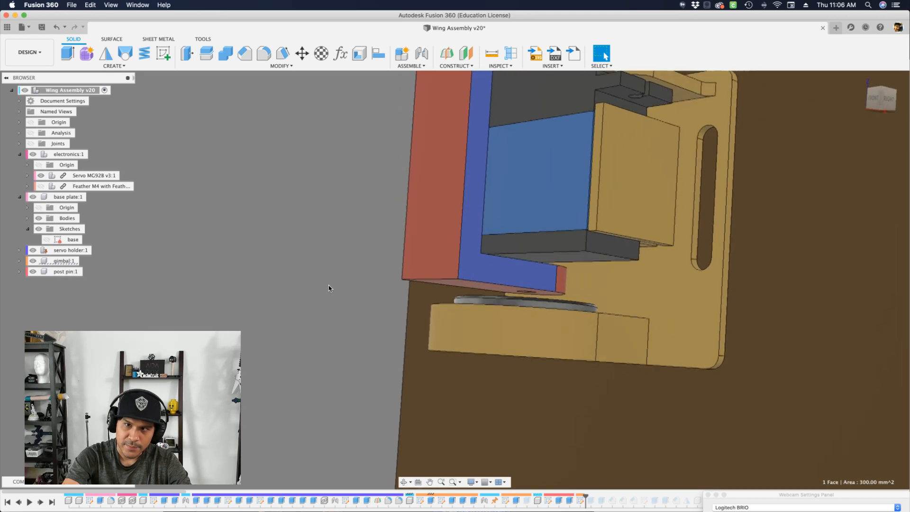
pyautogui.click(329, 286)
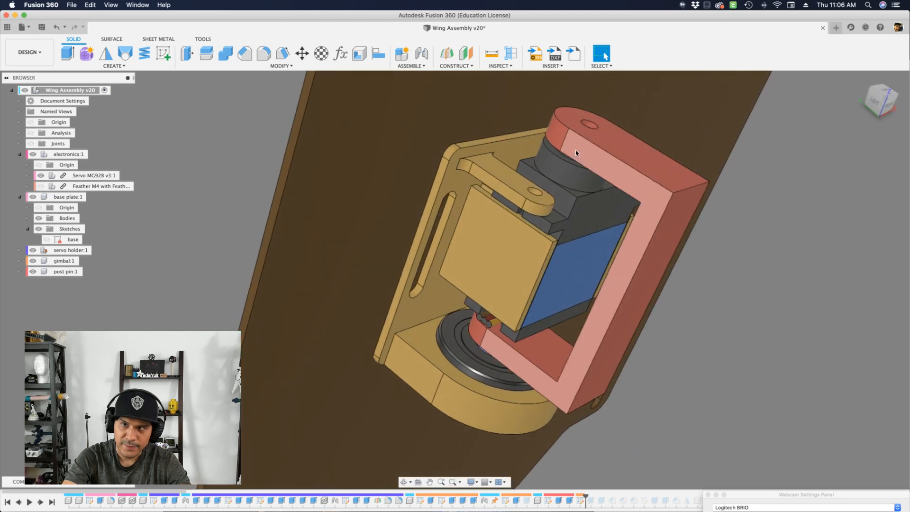
# - View the gimbal's arms between the servo spline and the post pin in the bearing
pyautogui.moveTo(511, 359)
pyautogui.mouseDown()
pyautogui.moveTo(503, 345)
pyautogui.moveTo(512, 349)
pyautogui.mouseUp()
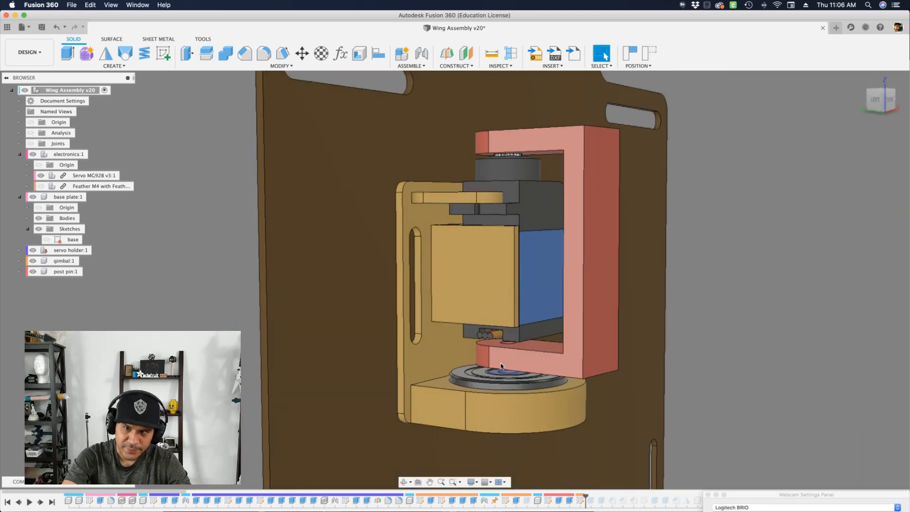
pyautogui.moveTo(597, 372); pyautogui.dragTo(607, 373)
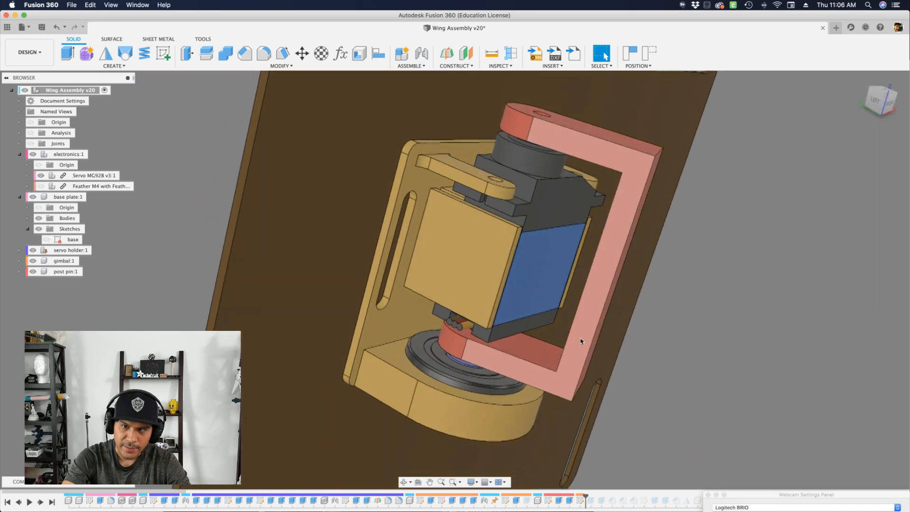
pyautogui.moveTo(577, 347); pyautogui.dragTo(559, 339)
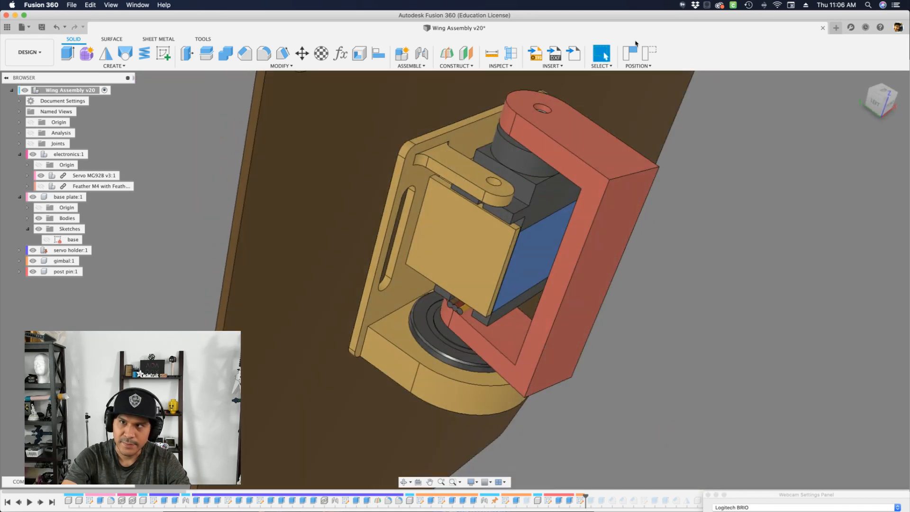
# - Roll the history forward through the gimbal's Chamfer3 and inspect its chamfered lower arm and the post pin up close
pyautogui.keyDown('shift'); pyautogui.moveTo(440, 177); pyautogui.dragTo(437, 189, button='middle'); pyautogui.keyUp('shift')
pyautogui.keyDown('shift'); pyautogui.moveTo(507, 379); pyautogui.dragTo(428, 361, button='middle'); pyautogui.keyUp('shift')
pyautogui.scroll(3, 510, 388)
pyautogui.scroll(3, 433, 373)
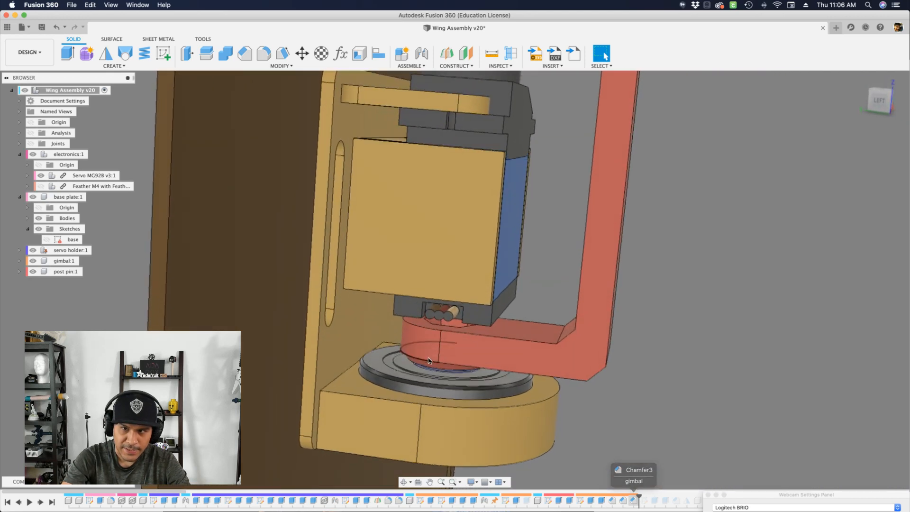
pyautogui.scroll(2, 433, 346)
pyautogui.keyDown('shift'); pyautogui.moveTo(443, 326); pyautogui.dragTo(456, 325, button='middle'); pyautogui.keyUp('shift')
pyautogui.scroll(1, 456, 325)
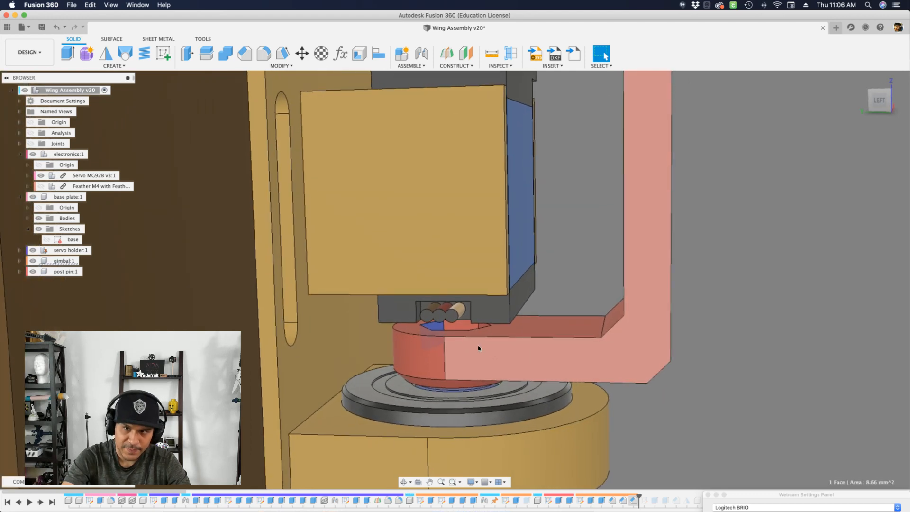
pyautogui.scroll(-2, 463, 325)
pyautogui.keyDown('shift'); pyautogui.moveTo(459, 326); pyautogui.dragTo(459, 385, button='middle'); pyautogui.keyUp('shift')
pyautogui.keyDown('shift'); pyautogui.moveTo(456, 245); pyautogui.dragTo(451, 259, button='middle'); pyautogui.keyUp('shift')
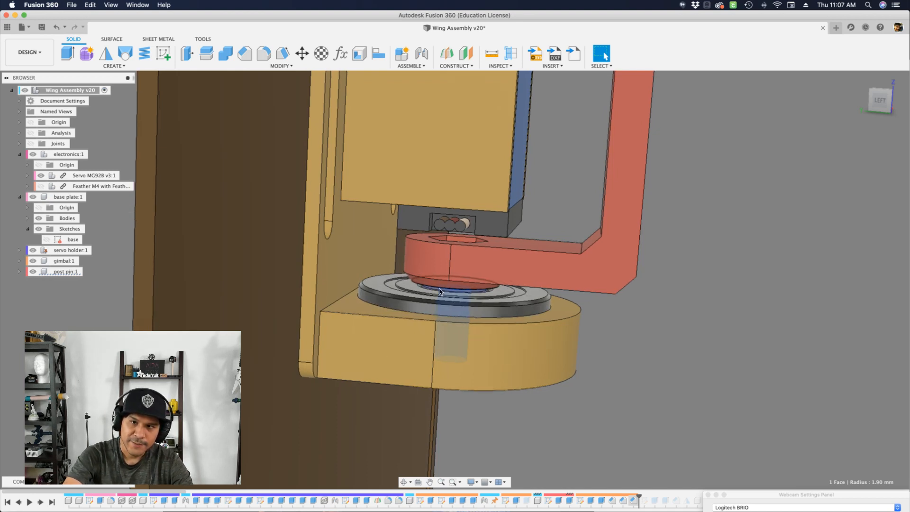
# - Inspect the gimbal's lower arm and its clearance above the bearing, up close and from above
pyautogui.scroll(2, 426, 287)
pyautogui.scroll(1, 406, 288)
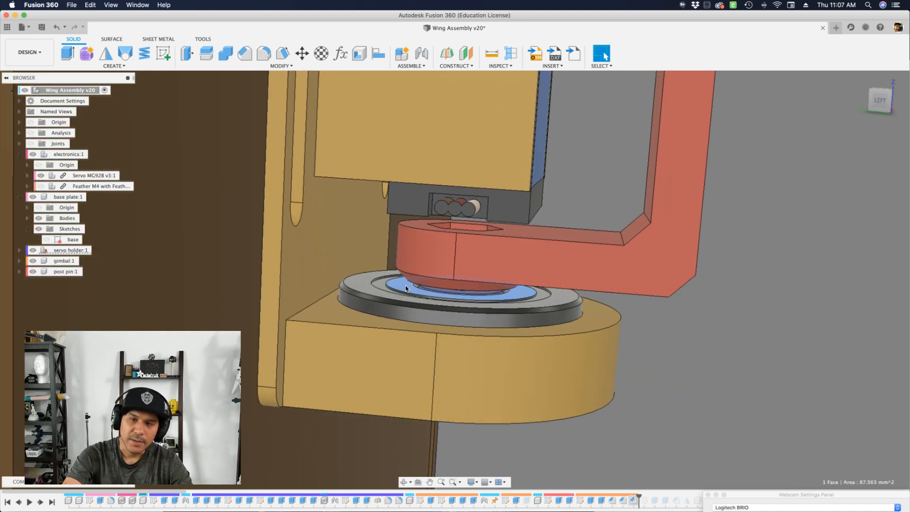
pyautogui.keyDown('shift'); pyautogui.moveTo(406, 288); pyautogui.dragTo(553, 273, button='middle'); pyautogui.keyUp('shift')
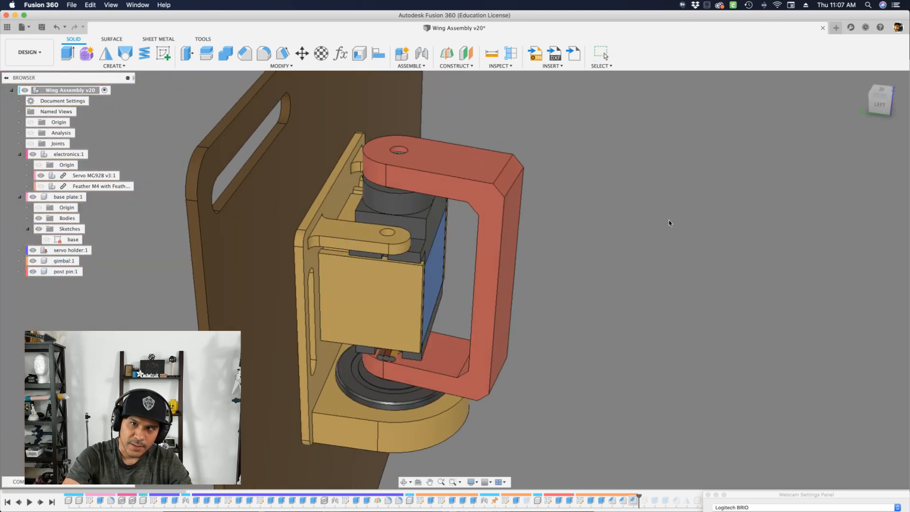
pyautogui.scroll(4, 431, 367)
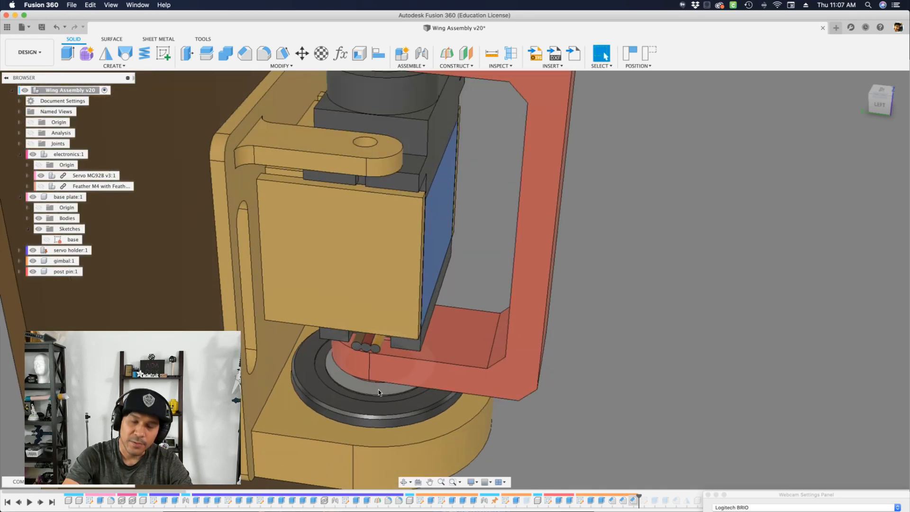
pyautogui.scroll(-5, 410, 366)
pyautogui.scroll(3, 408, 362)
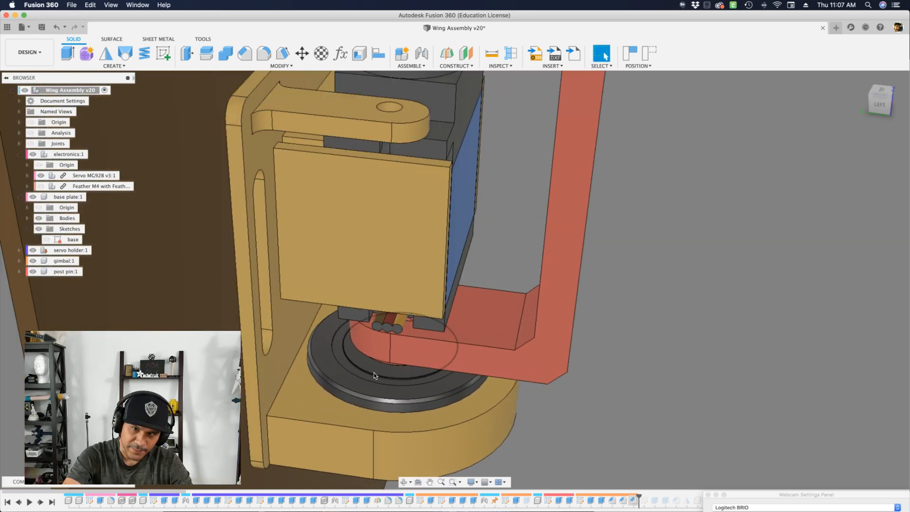
# - Swing the gimbal about its servo joint and view its motion over the bearing from several angles
pyautogui.scroll(-5, 465, 320)
pyautogui.keyDown('shift'); pyautogui.moveTo(465, 320); pyautogui.dragTo(484, 266, button='middle'); pyautogui.keyUp('shift')
pyautogui.moveTo(483, 267); pyautogui.dragTo(529, 300)
pyautogui.keyDown('shift'); pyautogui.moveTo(529, 300); pyautogui.dragTo(525, 299, button='middle'); pyautogui.keyUp('shift')
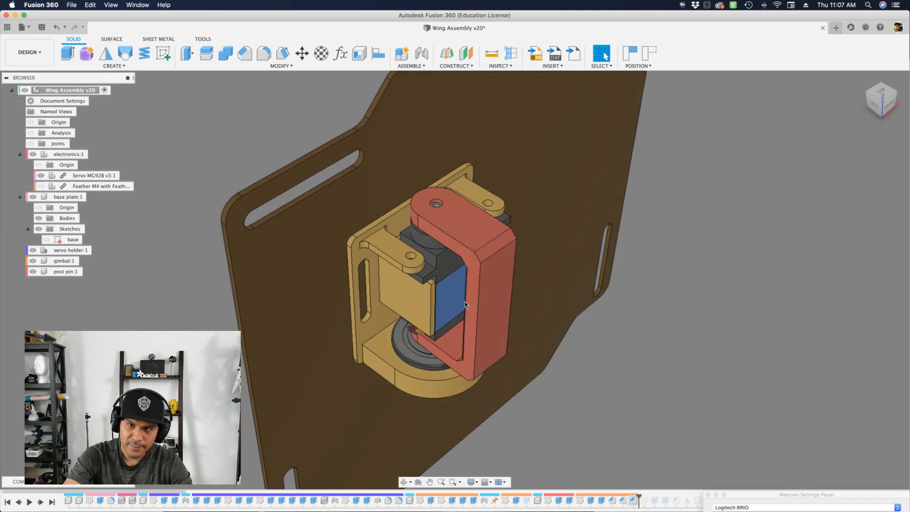
pyautogui.keyDown('shift'); pyautogui.moveTo(465, 305); pyautogui.dragTo(487, 367, button='middle'); pyautogui.keyUp('shift')
# - Move the webcam settings window off the timeline and roll the history forward through the servo holder's side walls to the new wing clip component
pyautogui.moveTo(821, 493); pyautogui.dragTo(811, 510)
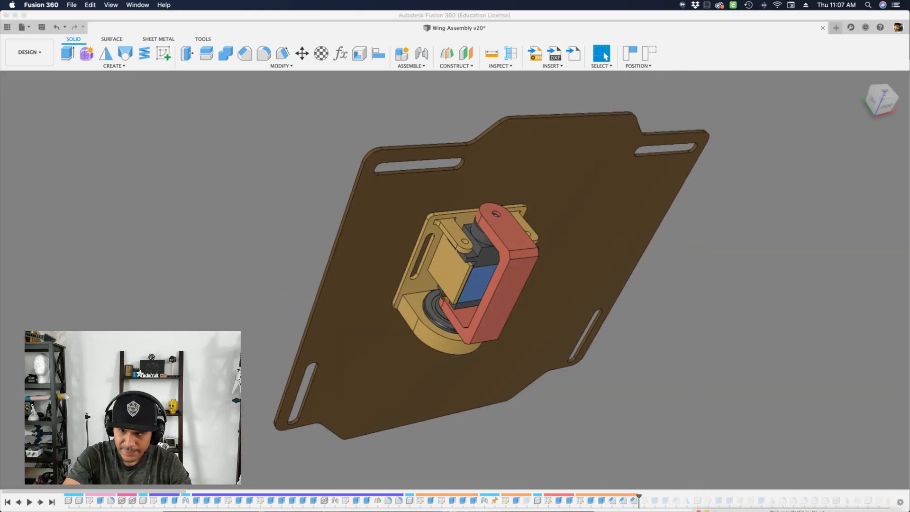
pyautogui.click(590, 374)
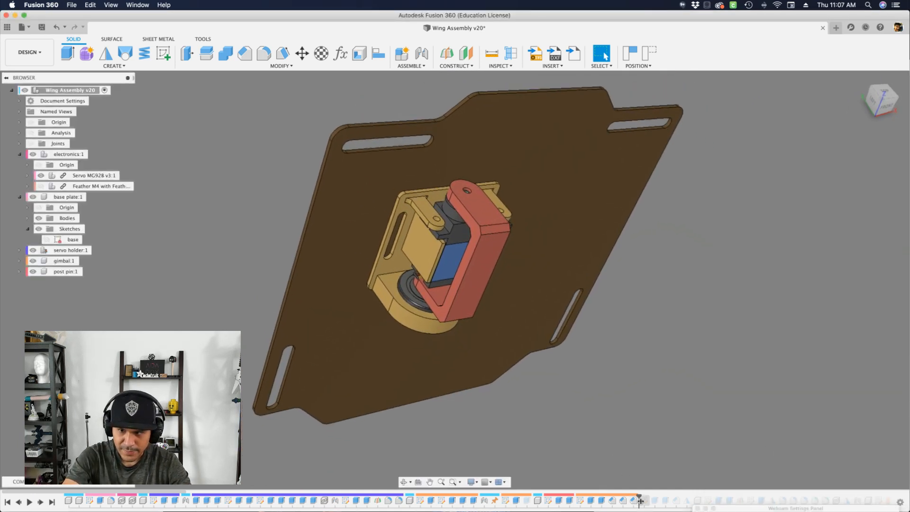
pyautogui.keyDown('shift'); pyautogui.moveTo(559, 379); pyautogui.dragTo(525, 301, button='middle'); pyautogui.keyUp('shift')
pyautogui.scroll(5, 525, 352)
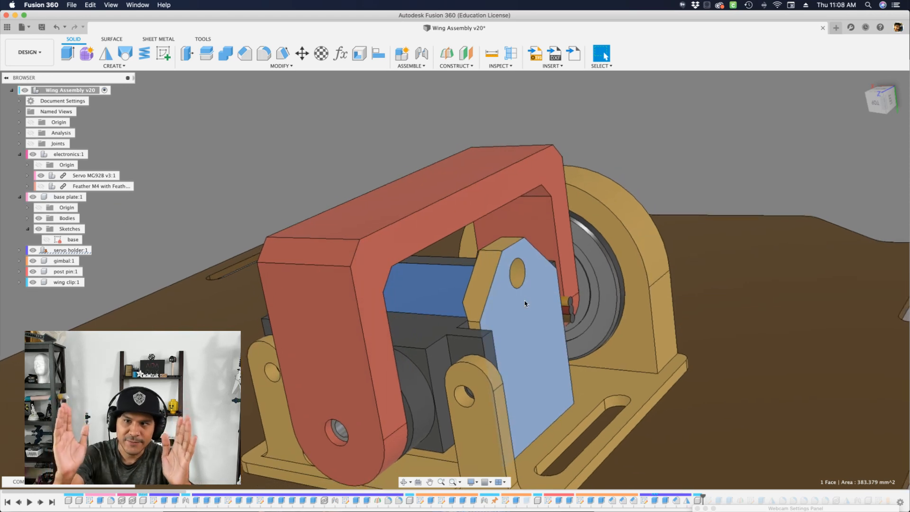
# - Examine the servo holder's angled side walls and their holes from both sides of the servo
pyautogui.keyDown('shift'); pyautogui.moveTo(525, 303); pyautogui.dragTo(668, 261, button='middle'); pyautogui.keyUp('shift')
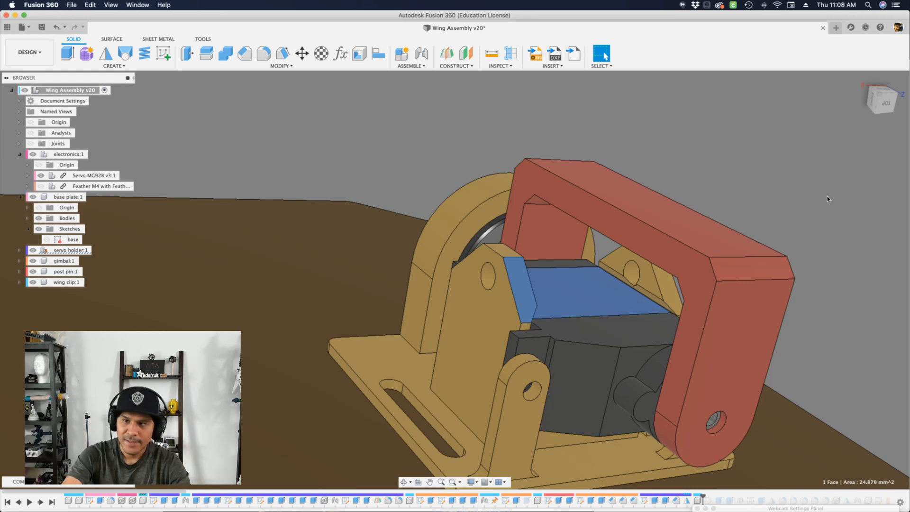
pyautogui.keyDown('shift'); pyautogui.moveTo(682, 249); pyautogui.dragTo(516, 176, button='middle'); pyautogui.keyUp('shift')
pyautogui.scroll(3, 498, 261)
pyautogui.scroll(-5, 471, 303)
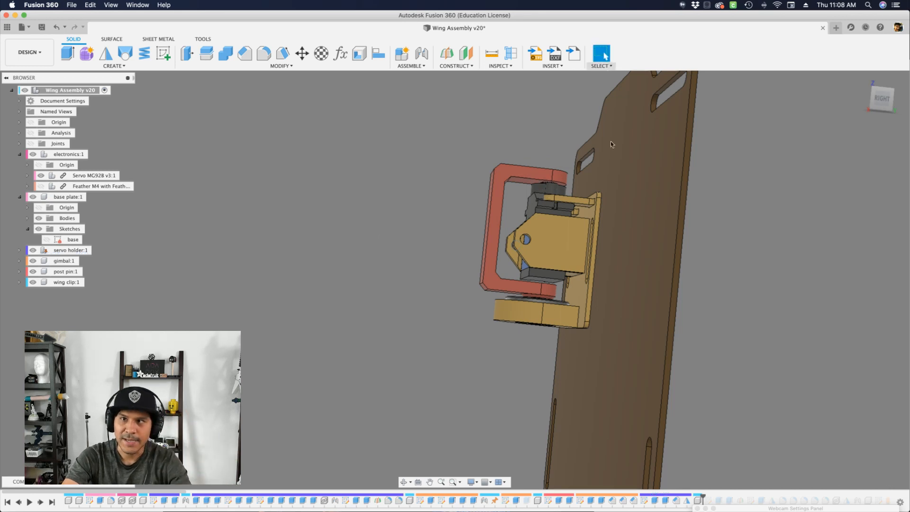
pyautogui.keyDown('shift'); pyautogui.moveTo(611, 145); pyautogui.dragTo(535, 183, button='middle'); pyautogui.keyUp('shift')
pyautogui.keyDown('shift'); pyautogui.moveTo(490, 162); pyautogui.dragTo(609, 298, button='middle'); pyautogui.keyUp('shift')
pyautogui.scroll(3, 677, 484)
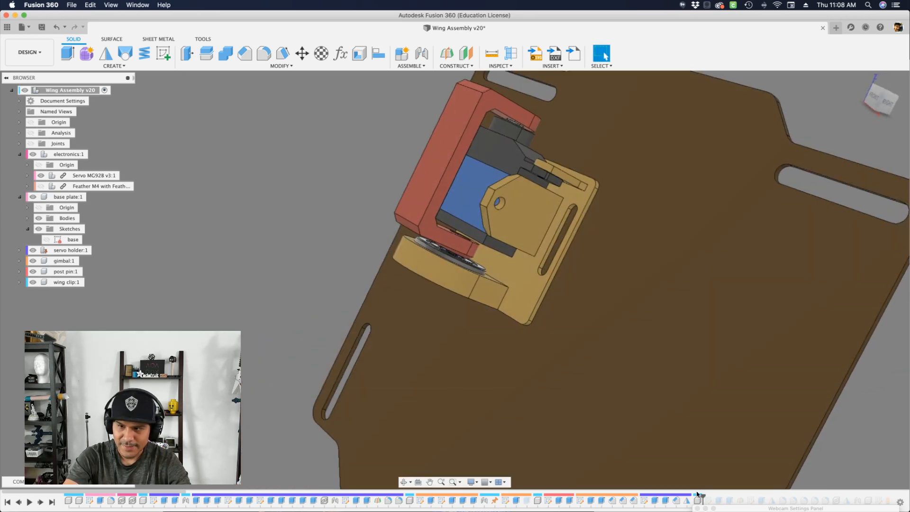
# - Roll the history forward through the wing clip's features and inspect its paired lugs on the gimbal
pyautogui.keyDown('shift'); pyautogui.moveTo(664, 491); pyautogui.dragTo(543, 490, button='middle'); pyautogui.keyUp('shift')
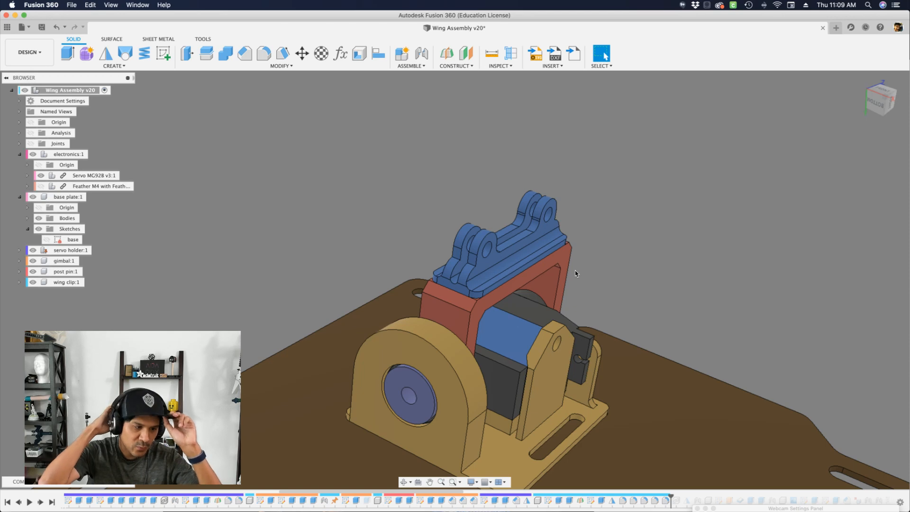
pyautogui.keyDown('shift'); pyautogui.moveTo(575, 273); pyautogui.dragTo(571, 180, button='middle'); pyautogui.keyUp('shift')
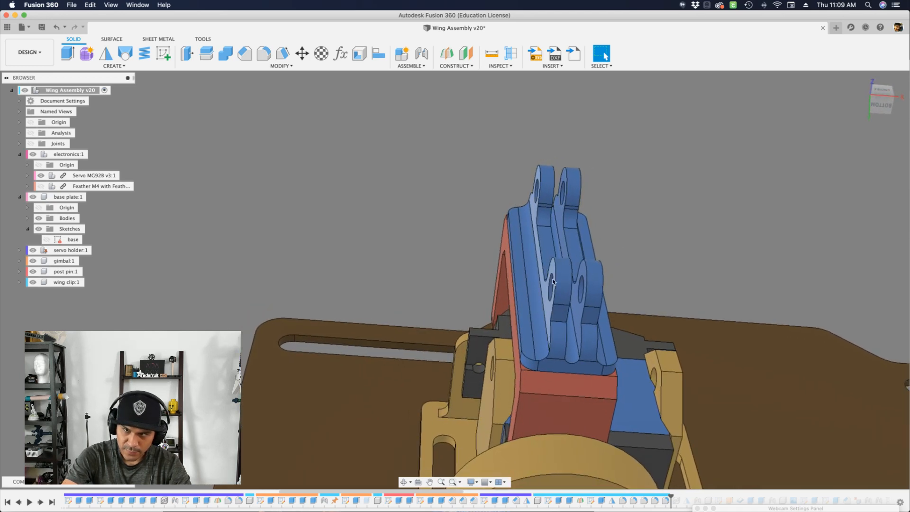
pyautogui.keyDown('shift'); pyautogui.moveTo(586, 253); pyautogui.dragTo(534, 200, button='middle'); pyautogui.keyUp('shift')
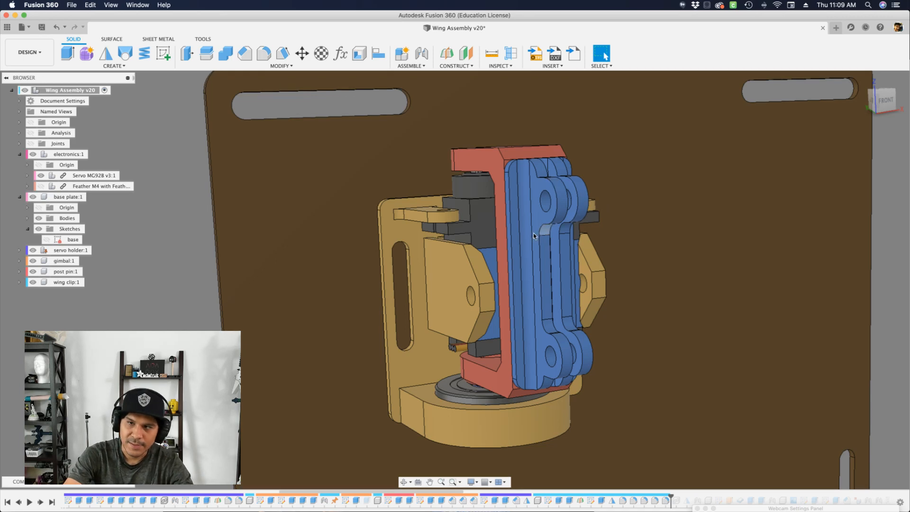
pyautogui.keyDown('shift'); pyautogui.moveTo(533, 232); pyautogui.dragTo(552, 236, button='middle'); pyautogui.keyUp('shift')
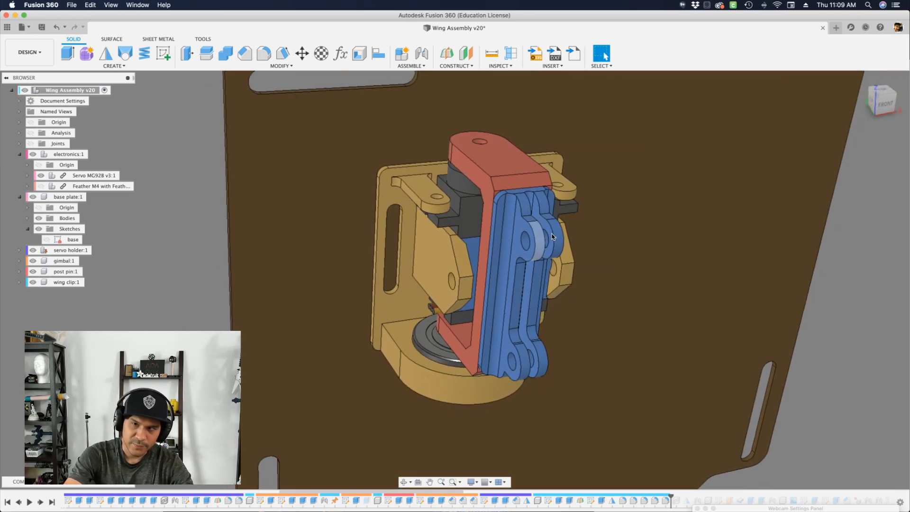
pyautogui.scroll(-3, 552, 236)
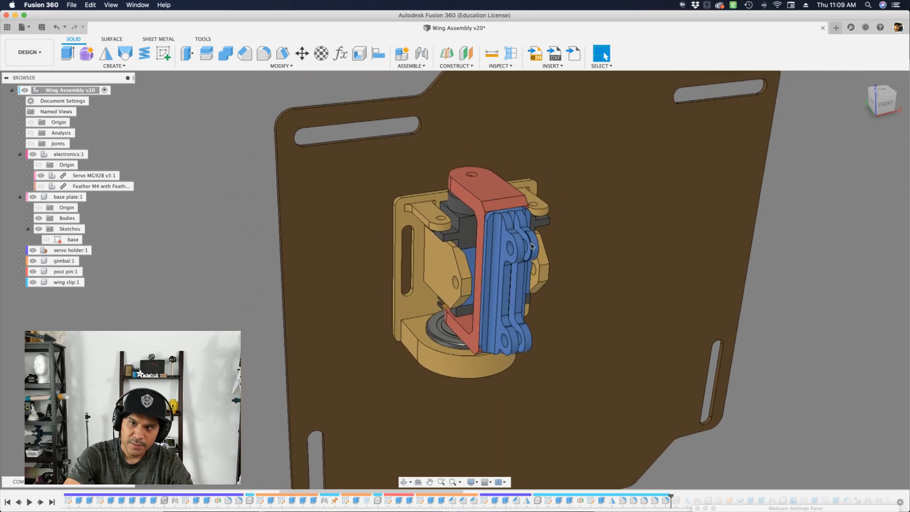
# - Roll the history forward past the mirrored servo holder, second servo and pcb mount frame, and compare the two holders
pyautogui.keyDown('shift'); pyautogui.moveTo(531, 245); pyautogui.dragTo(715, 435, button='middle'); pyautogui.keyUp('shift')
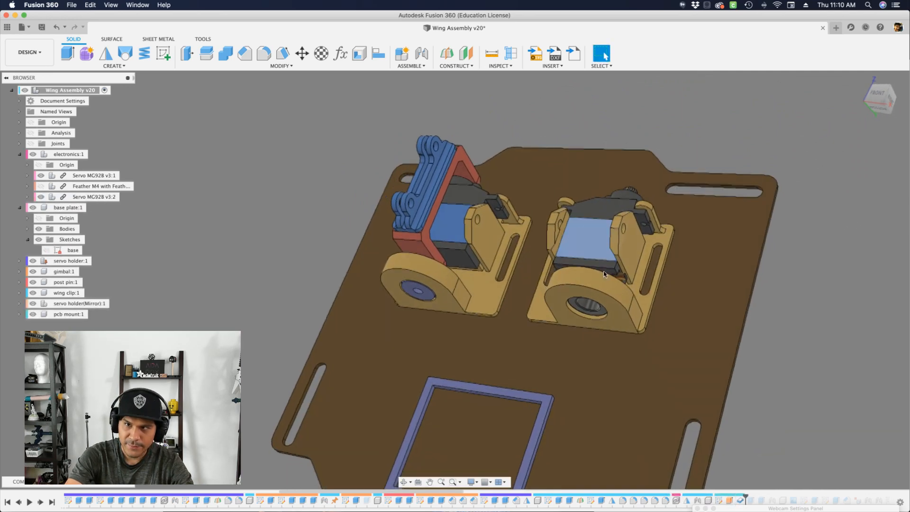
pyautogui.keyDown('shift'); pyautogui.moveTo(604, 274); pyautogui.dragTo(610, 301, button='middle'); pyautogui.keyUp('shift')
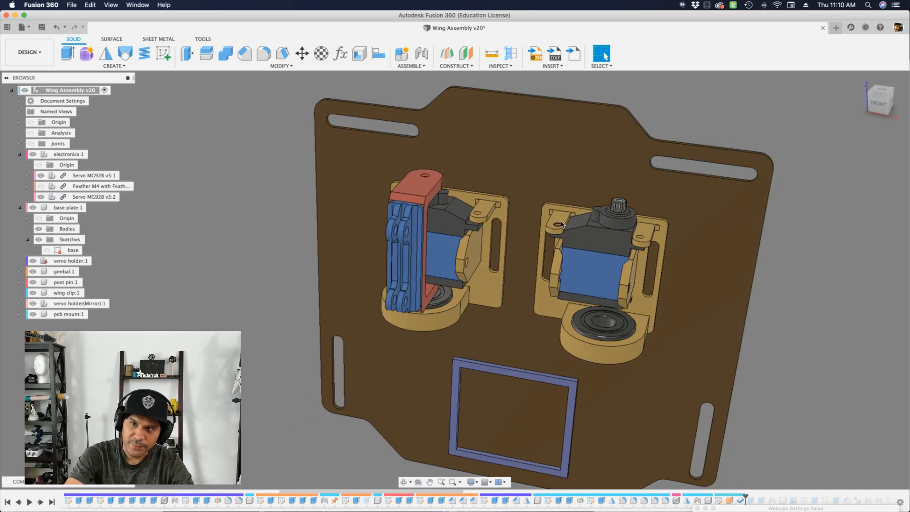
pyautogui.scroll(2, 545, 279)
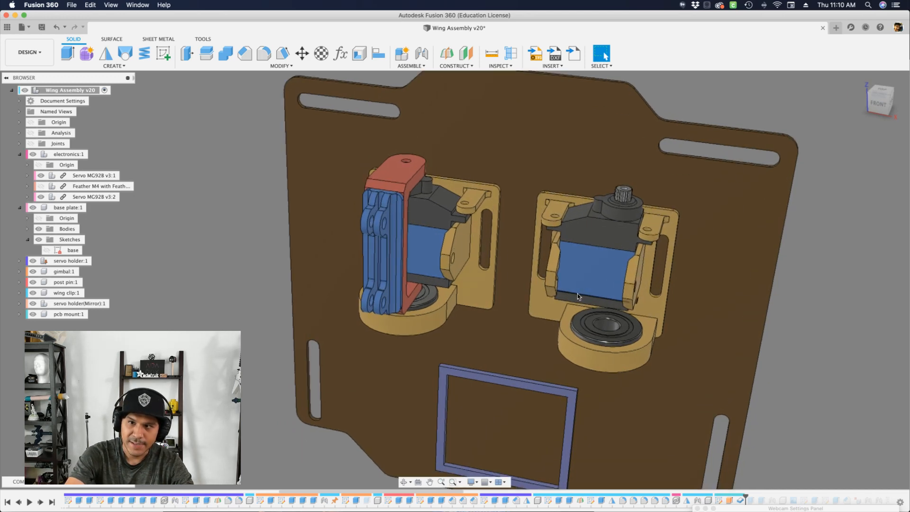
pyautogui.scroll(-3, 492, 232)
pyautogui.keyDown('shift'); pyautogui.moveTo(493, 232); pyautogui.dragTo(540, 271, button='middle'); pyautogui.keyUp('shift')
pyautogui.scroll(1, 460, 228)
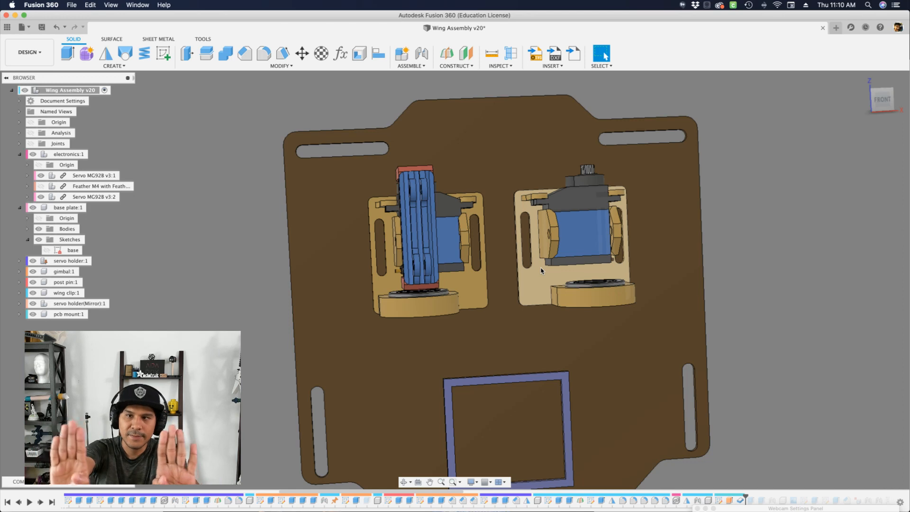
# - Roll the history forward to the end, show the Feather M4 board and view it above the pcb mount
pyautogui.keyDown('shift'); pyautogui.moveTo(542, 270); pyautogui.dragTo(582, 313, button='middle'); pyautogui.keyUp('shift')
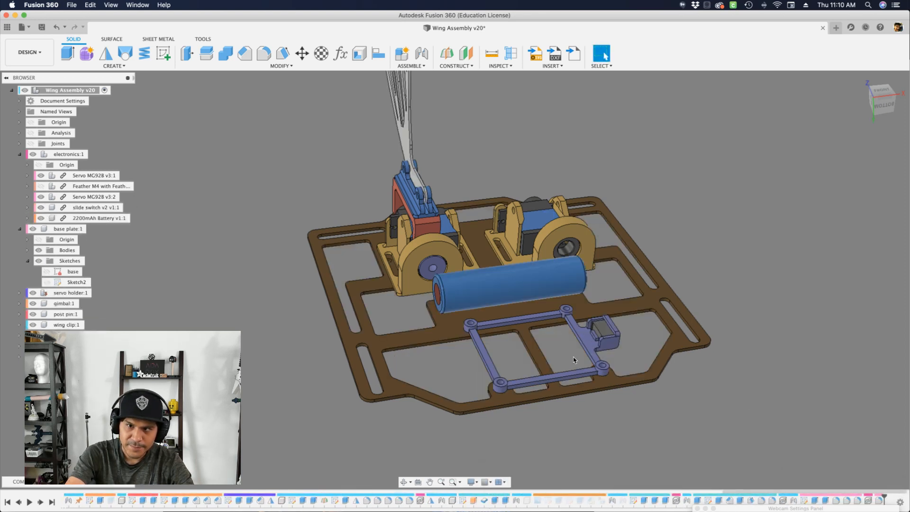
pyautogui.keyDown('shift'); pyautogui.moveTo(573, 359); pyautogui.dragTo(246, 285, button='middle'); pyautogui.keyUp('shift')
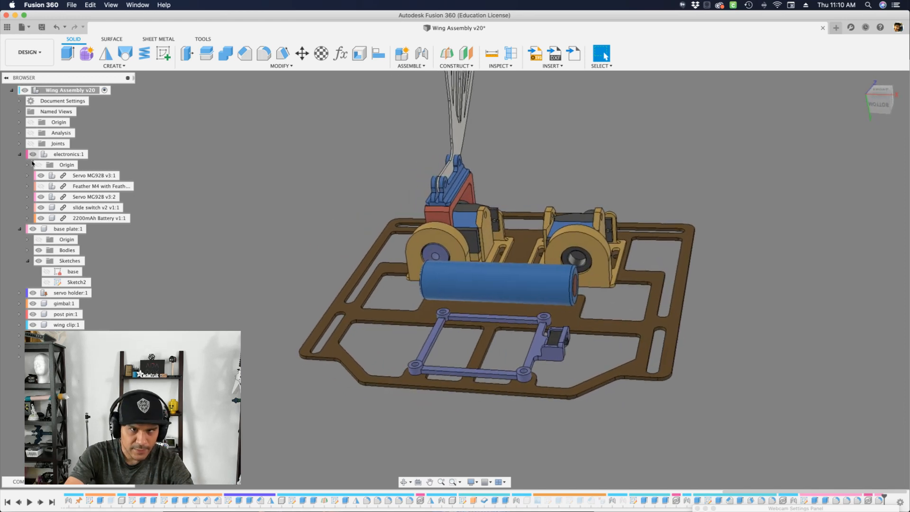
pyautogui.scroll(6, 359, 294)
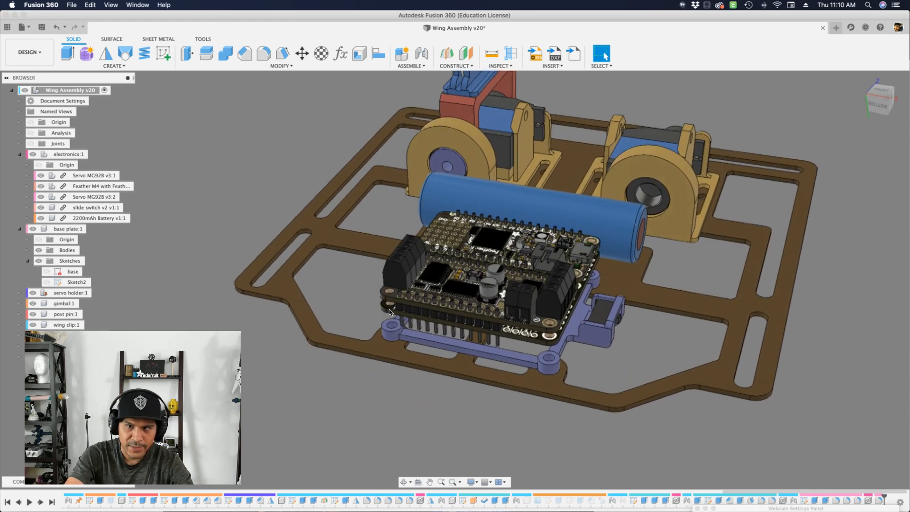
pyautogui.scroll(8, 359, 294)
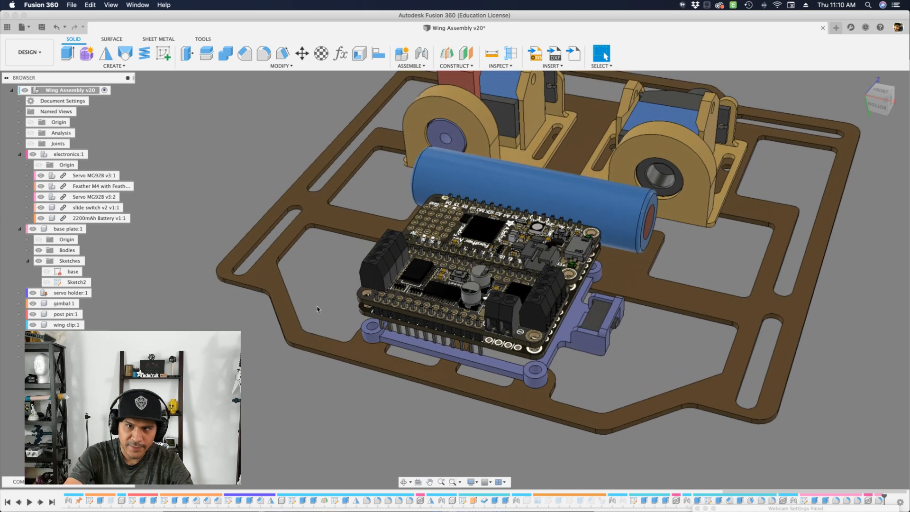
pyautogui.press('F6')
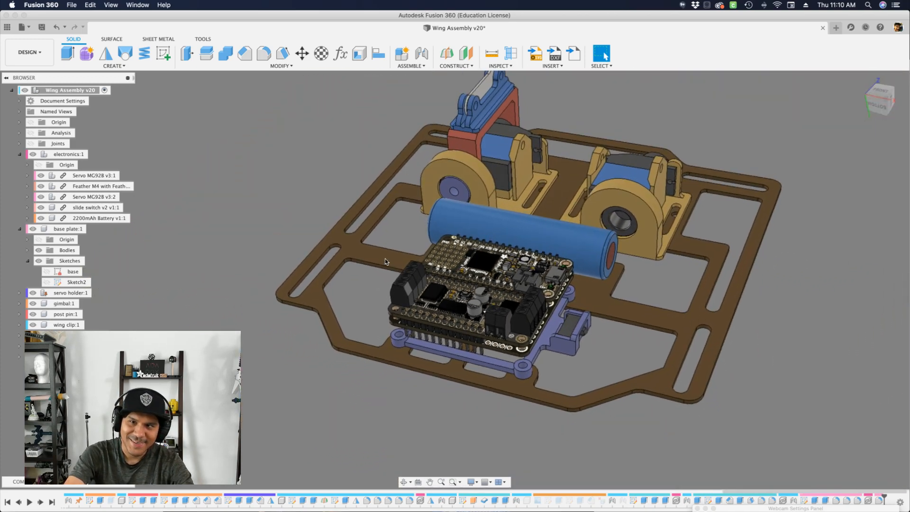
# - Examine the layout of the battery, Feather board, pcb mount and servo holders from the side and the front
pyautogui.keyDown('shift'); pyautogui.moveTo(385, 258); pyautogui.dragTo(331, 254, button='middle'); pyautogui.keyUp('shift')
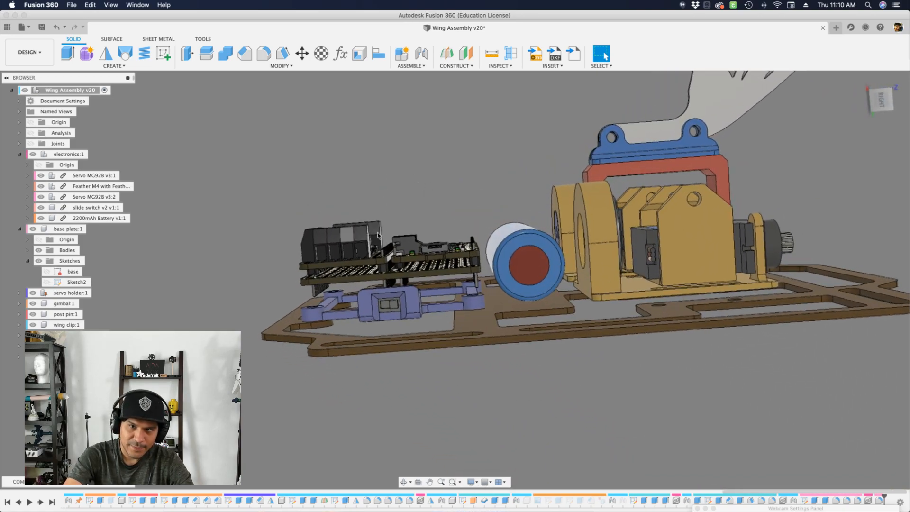
pyautogui.keyDown('shift'); pyautogui.moveTo(377, 236); pyautogui.dragTo(495, 272, button='middle'); pyautogui.keyUp('shift')
pyautogui.scroll(5, 621, 398)
pyautogui.scroll(-3, 507, 305)
pyautogui.scroll(5, 513, 213)
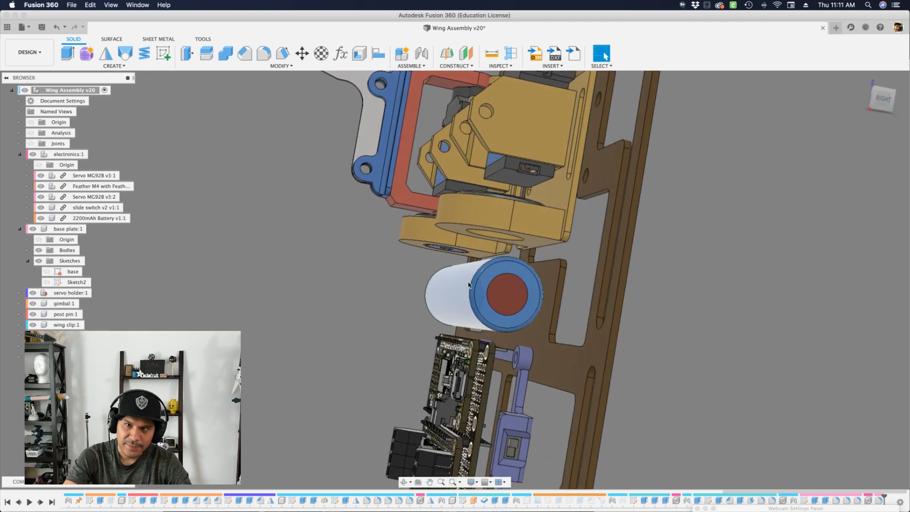
pyautogui.keyDown('shift'); pyautogui.moveTo(468, 284); pyautogui.dragTo(779, 390, button='middle'); pyautogui.keyUp('shift')
pyautogui.scroll(-4, 363, 283)
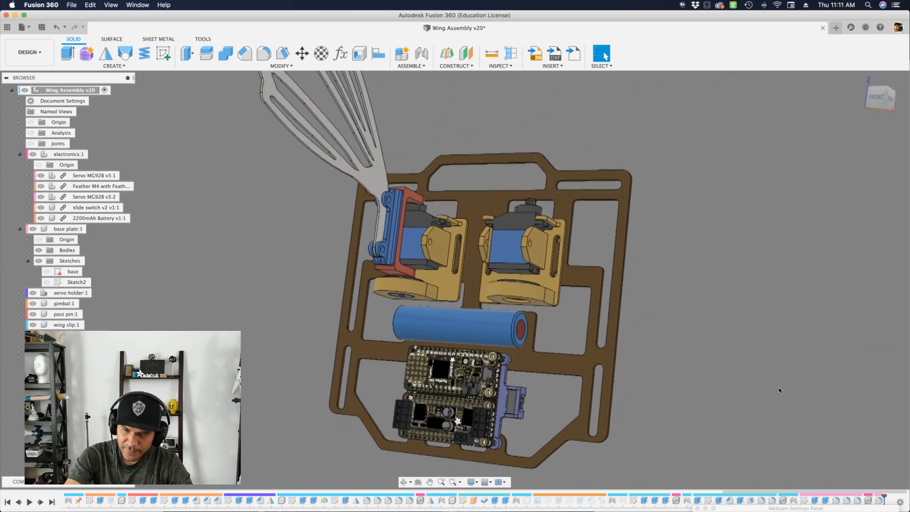
# - Roll the history back to the pcb mount's Fillet2 and forward to the end, viewing the base plate's cutouts
pyautogui.keyDown('shift'); pyautogui.moveTo(516, 266); pyautogui.dragTo(557, 207, button='middle'); pyautogui.keyUp('shift')
pyautogui.keyDown('shift'); pyautogui.moveTo(822, 418); pyautogui.dragTo(397, 292, button='middle'); pyautogui.keyUp('shift')
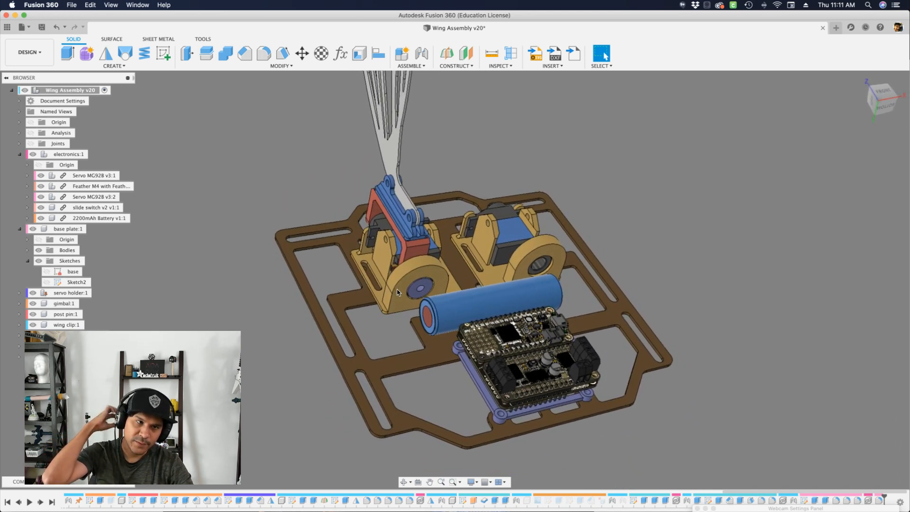
pyautogui.keyDown('shift'); pyautogui.moveTo(397, 292); pyautogui.dragTo(397, 292, button='middle'); pyautogui.keyUp('shift')
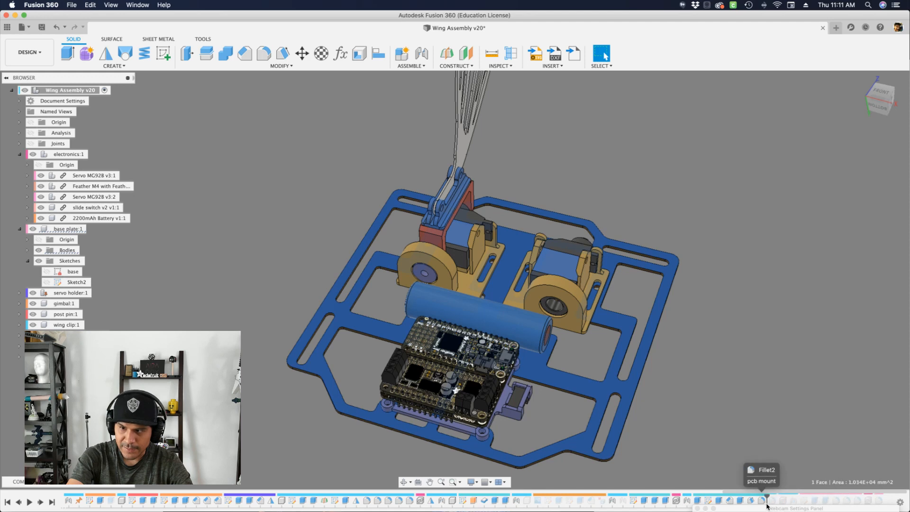
pyautogui.keyDown('shift'); pyautogui.moveTo(740, 375); pyautogui.dragTo(413, 318, button='middle'); pyautogui.keyUp('shift')
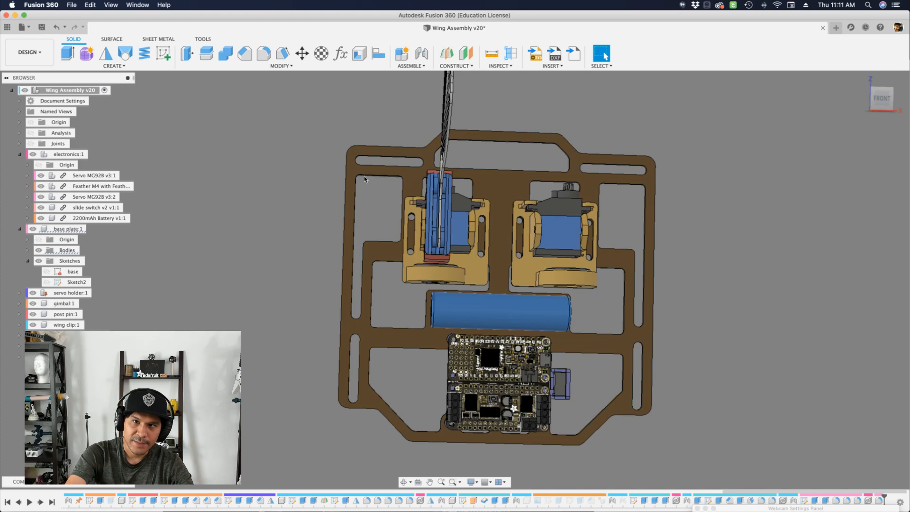
# - Inspect the Feather board on its pcb mount beside the slide switch and battery up close
pyautogui.scroll(5, 342, 322)
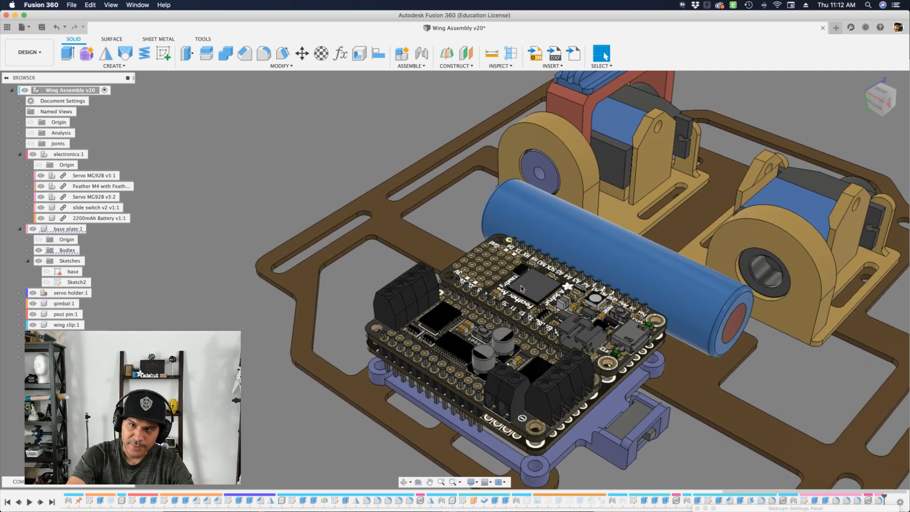
pyautogui.scroll(-3, 521, 288)
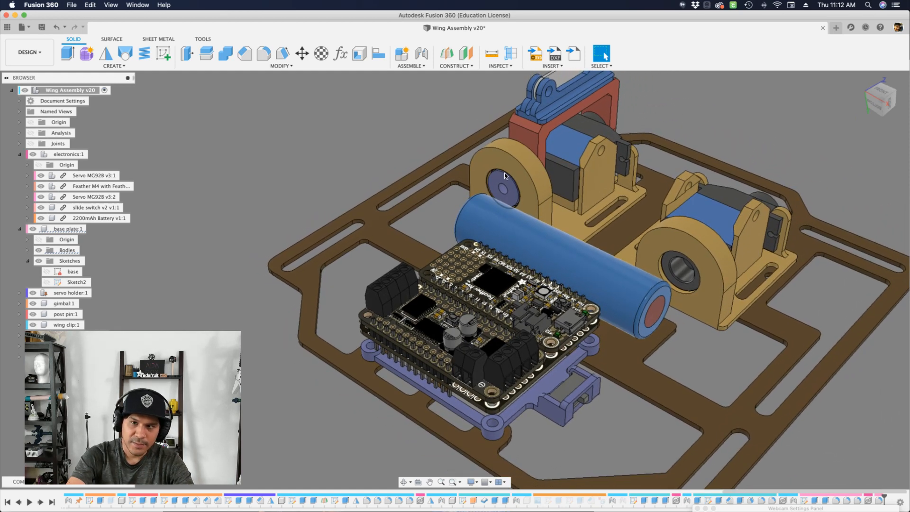
pyautogui.press('super+Tab')
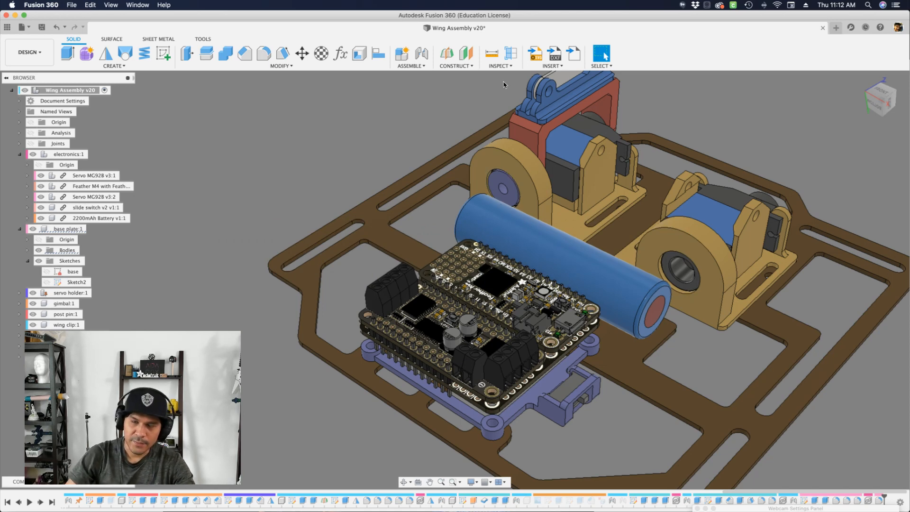
pyautogui.scroll(-2, 503, 85)
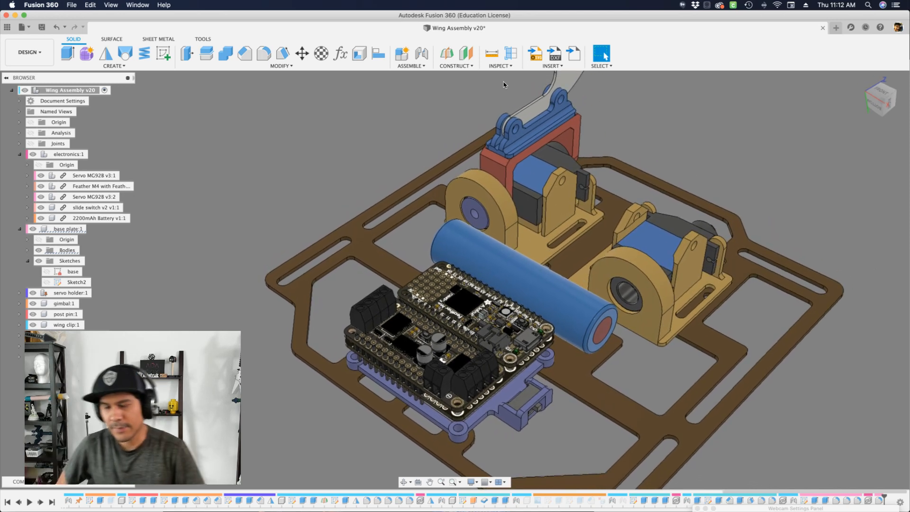
# - Switch to Chrome and examine the 8-Channel PWM or Servo FeatherWing product page and its close-up board photo
pyautogui.scroll(1, 503, 84)
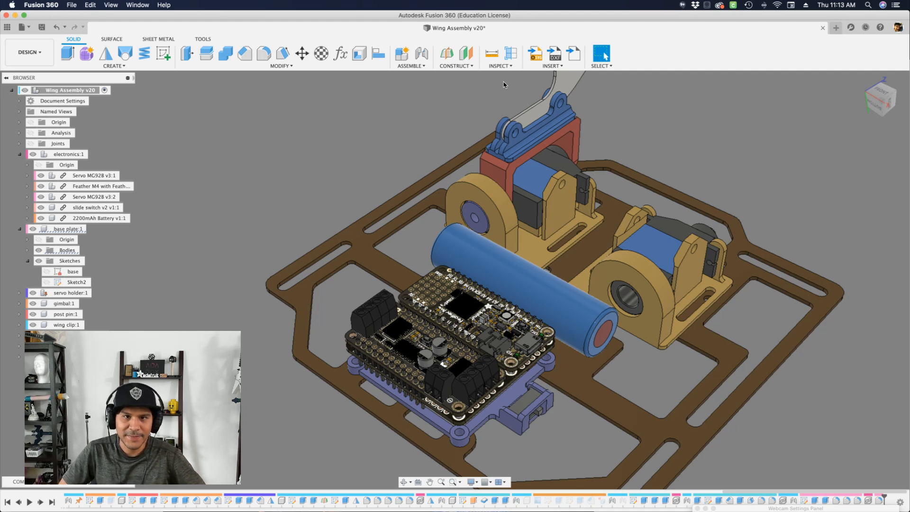
pyautogui.scroll(-5, 503, 85)
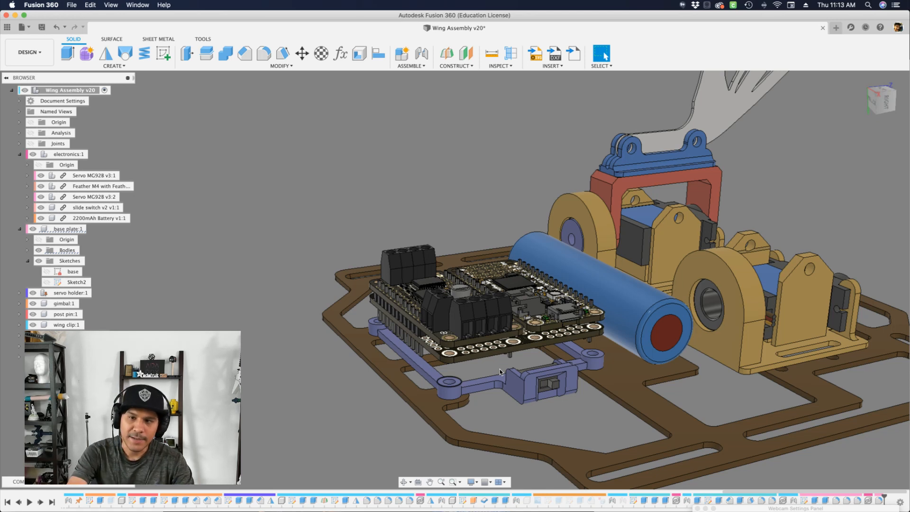
pyautogui.press('super+Tab')
pyautogui.scroll(8, 478, 230)
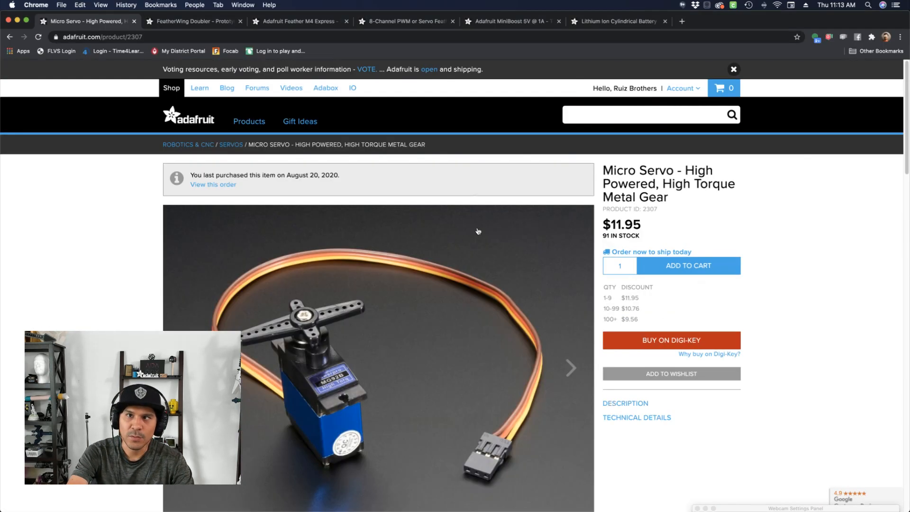
pyautogui.click(420, 22)
pyautogui.scroll(4, 504, 206)
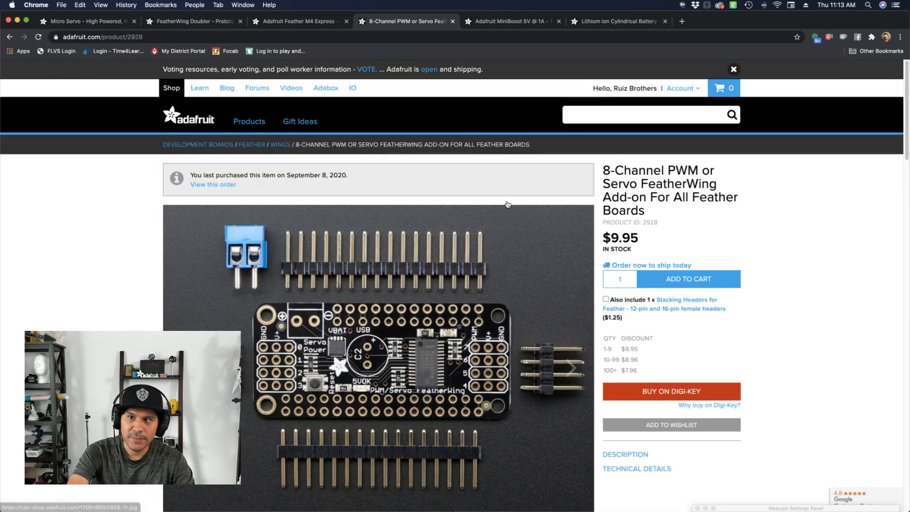
pyautogui.scroll(-2, 462, 302)
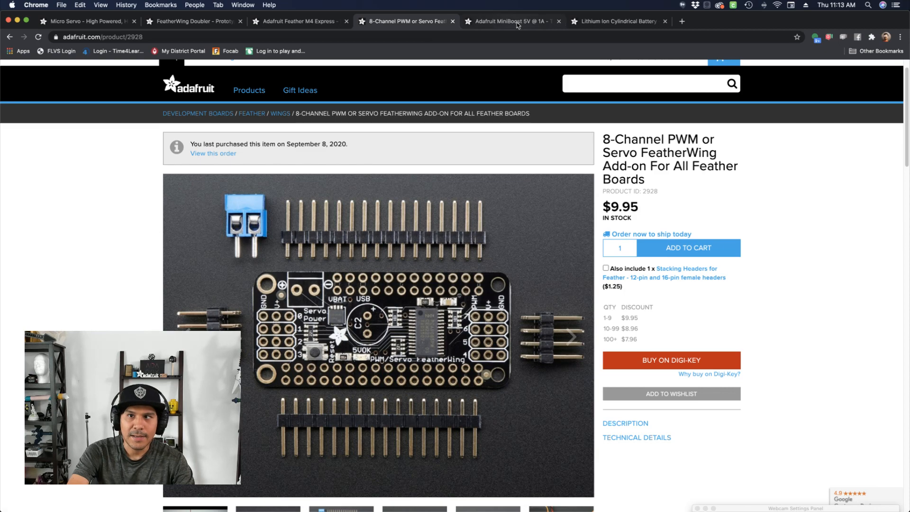
pyautogui.scroll(-4, 413, 273)
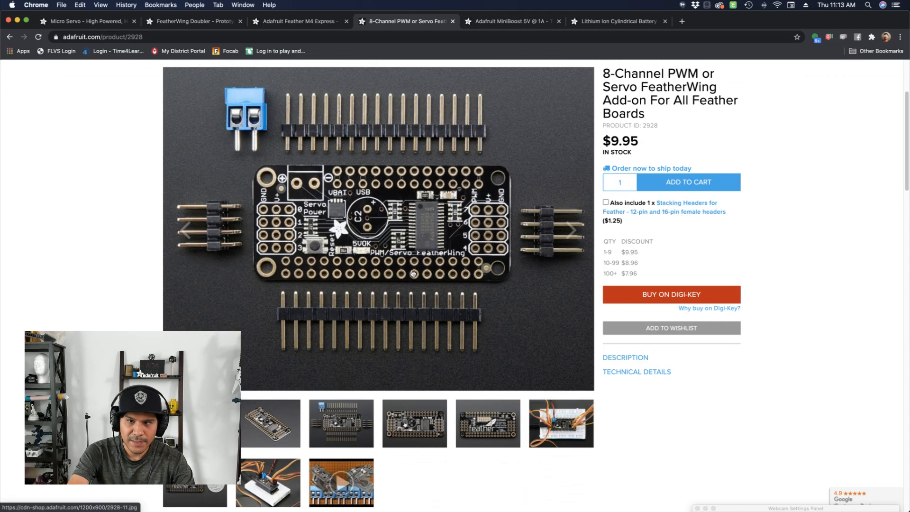
pyautogui.click(410, 426)
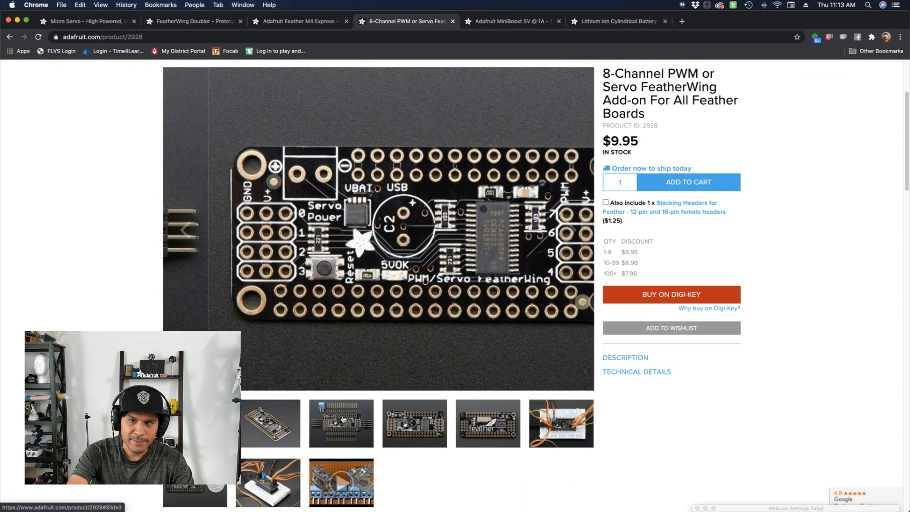
pyautogui.scroll(4, 410, 426)
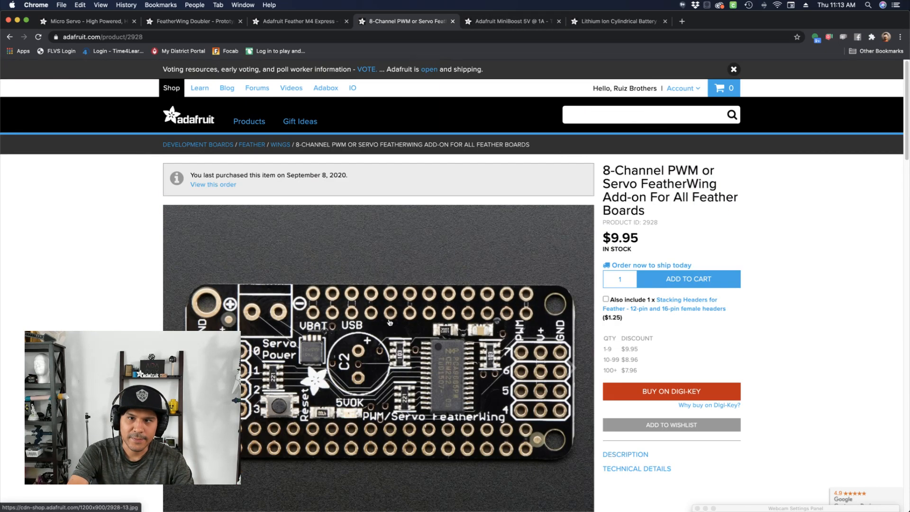
# - Review the Adafruit MiniBoost 5V TPS61023 product page together with the 2200mAh Lithium Ion Cylindrical Battery page
pyautogui.click(490, 23)
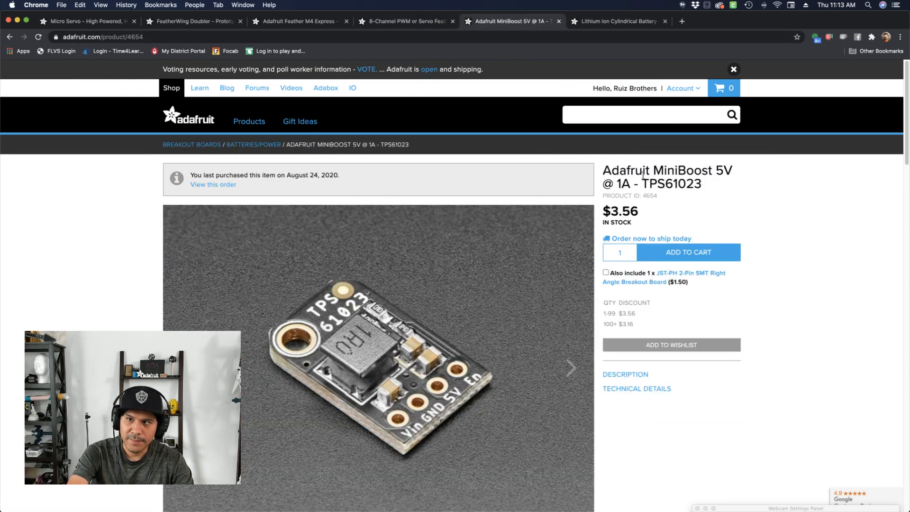
pyautogui.scroll(-3, 412, 337)
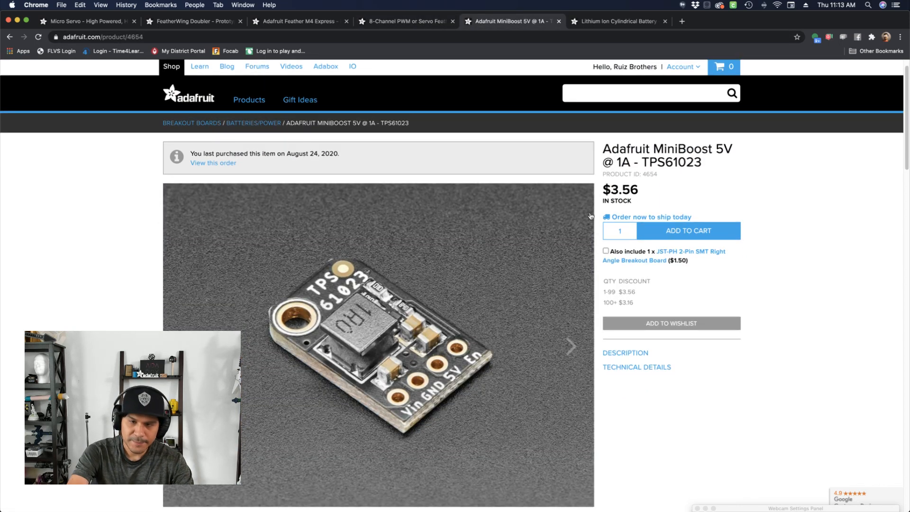
pyautogui.scroll(-8, 412, 336)
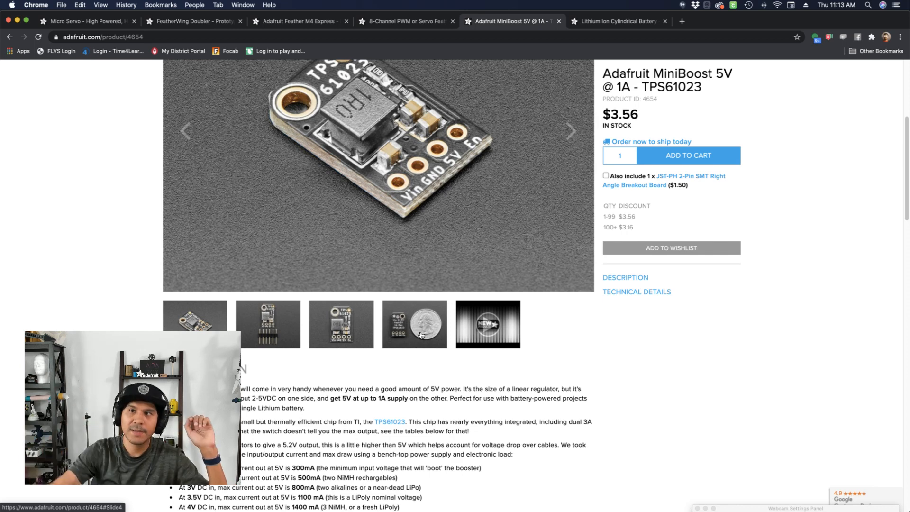
pyautogui.click(643, 22)
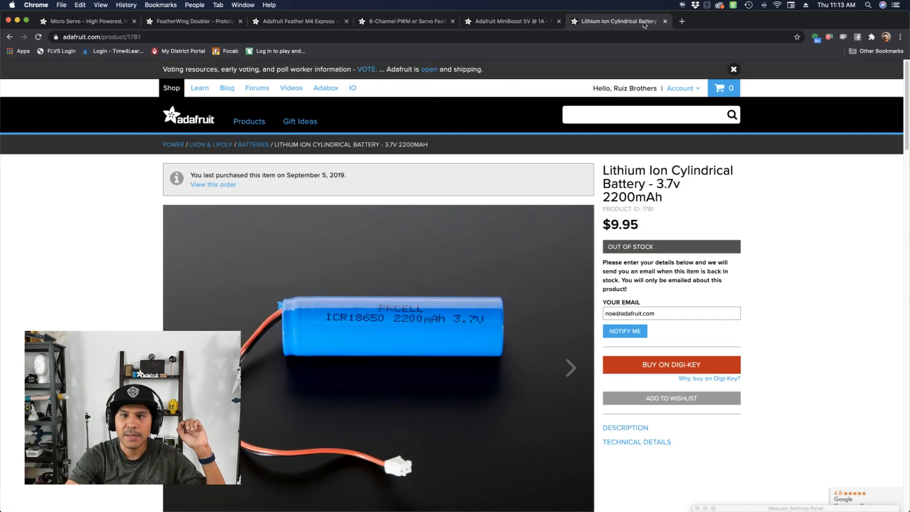
pyautogui.click(515, 22)
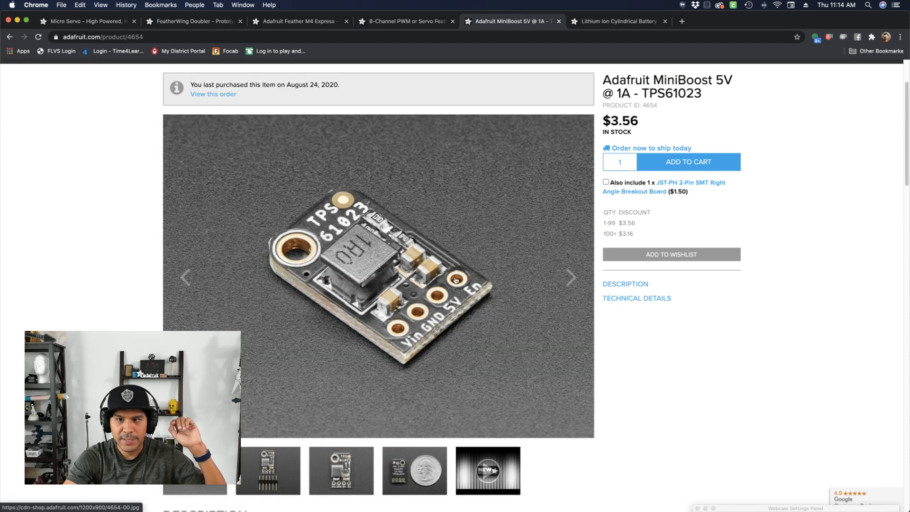
pyautogui.scroll(-1, 440, 327)
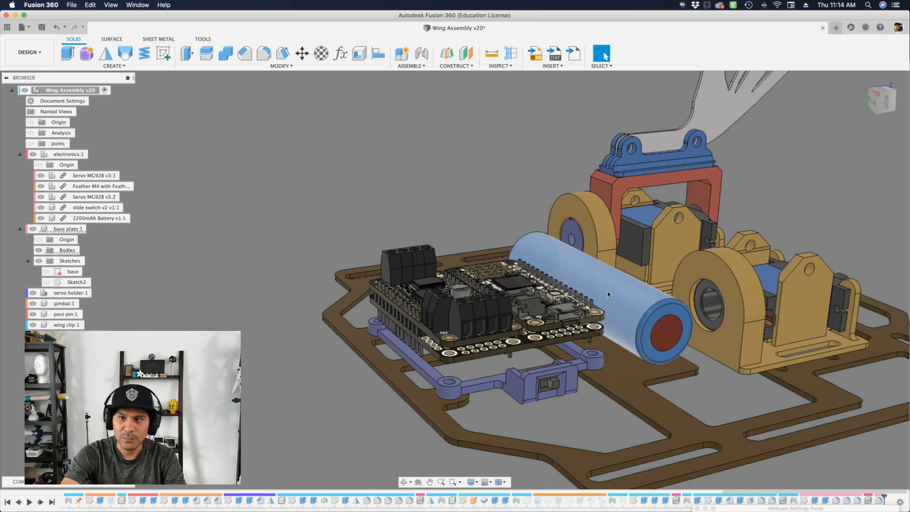
# - In Fusion 360, select the cylindrical battery and a face of the black connector block on the board to point them out
pyautogui.click(607, 294)
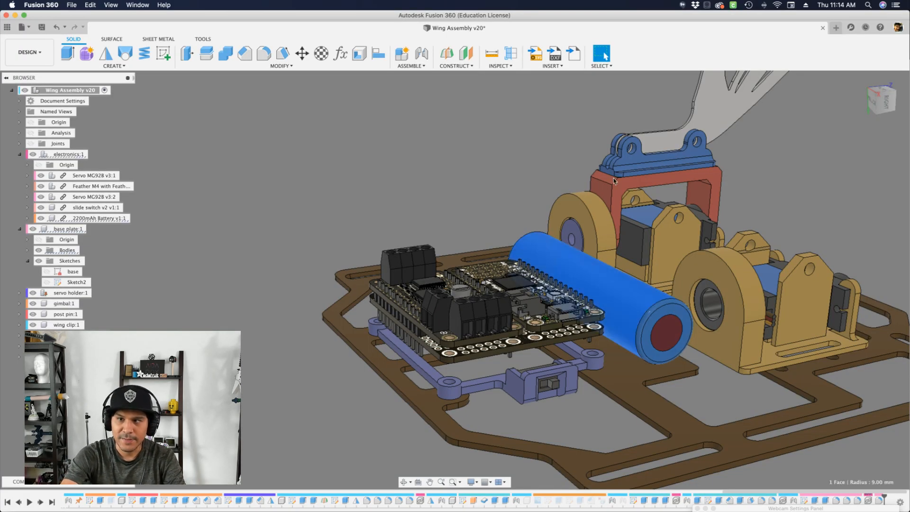
pyautogui.click(466, 310)
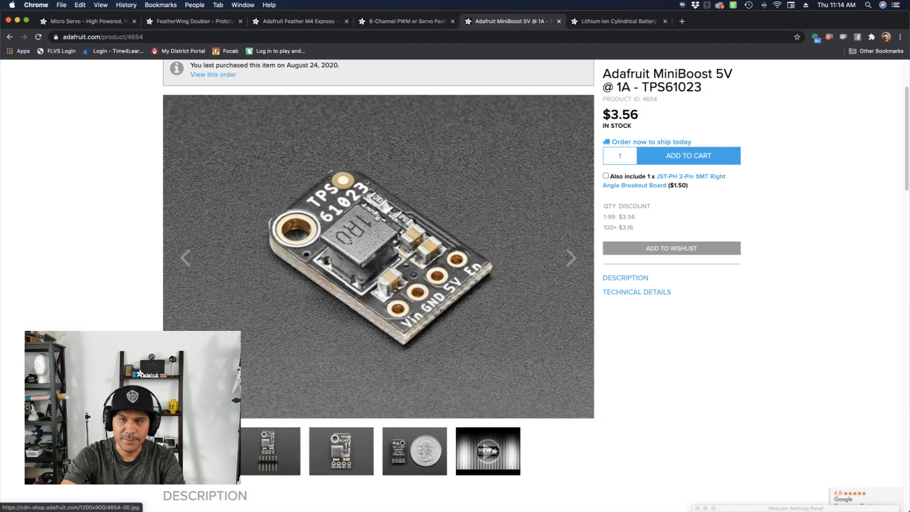
# - Switch back to Chrome, browse the FeatherWing Doubler's bare-board and stacked-board photos, and show the Micro Servo product page
pyautogui.scroll(3, 386, 204)
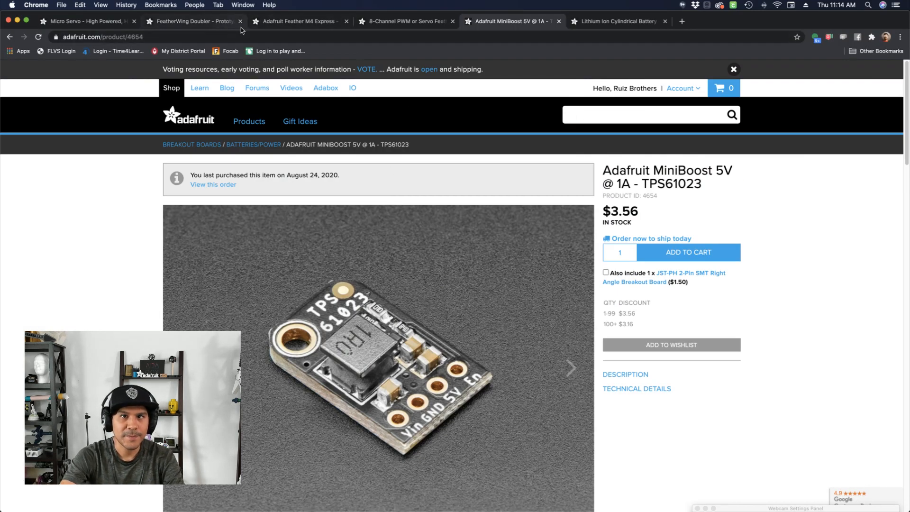
pyautogui.click(196, 22)
pyautogui.scroll(-3, 419, 255)
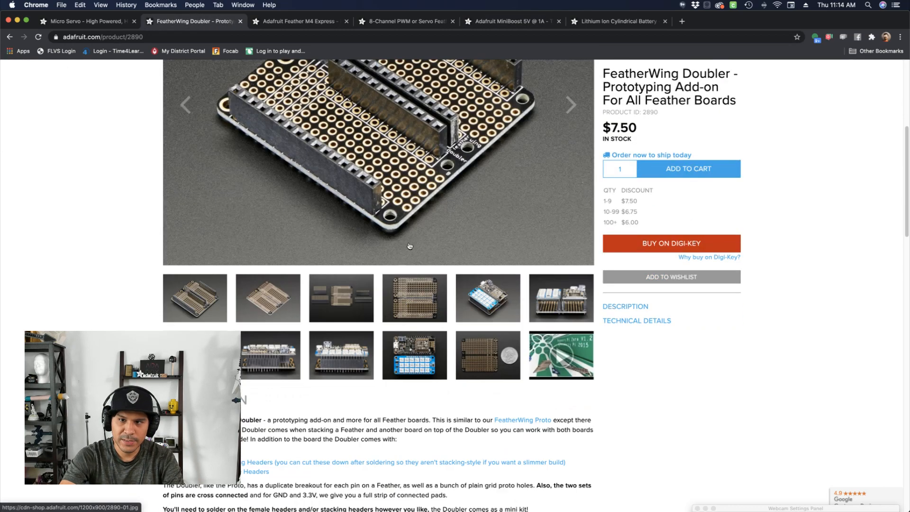
pyautogui.click(486, 298)
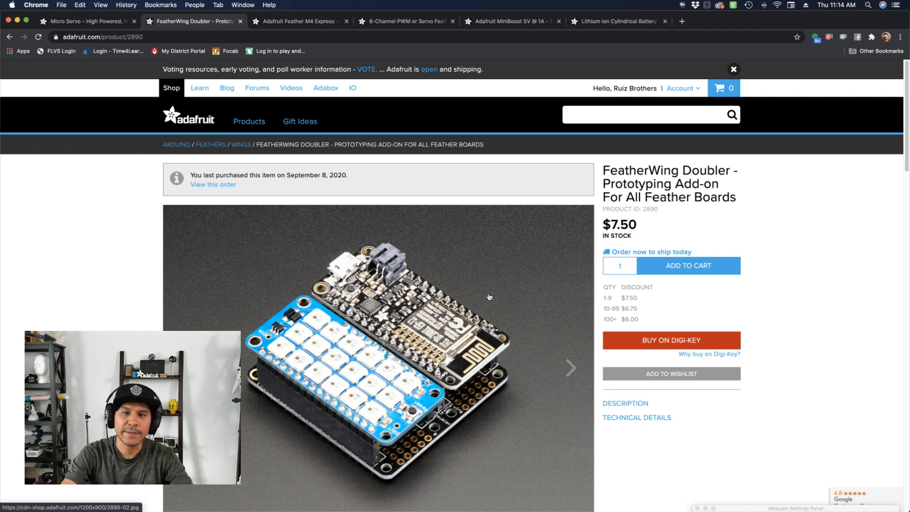
pyautogui.scroll(-1, 442, 366)
pyautogui.scroll(-3, 441, 367)
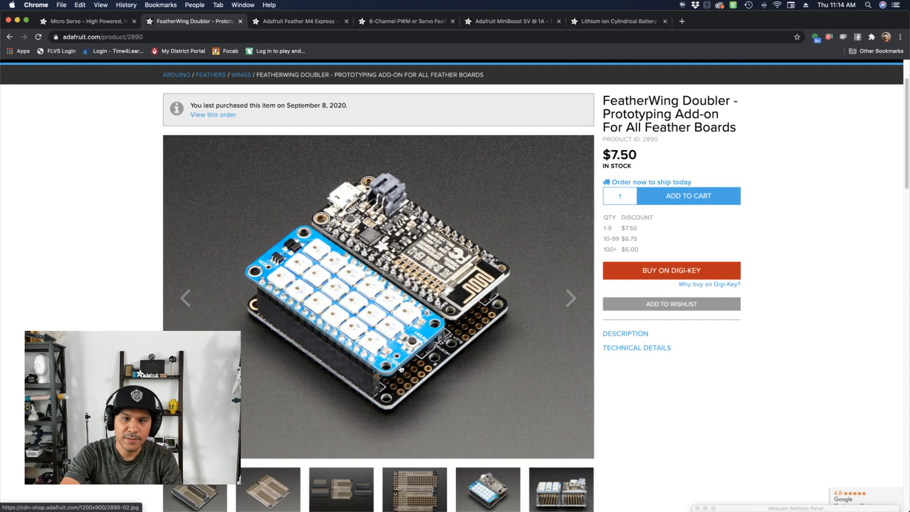
pyautogui.click(267, 487)
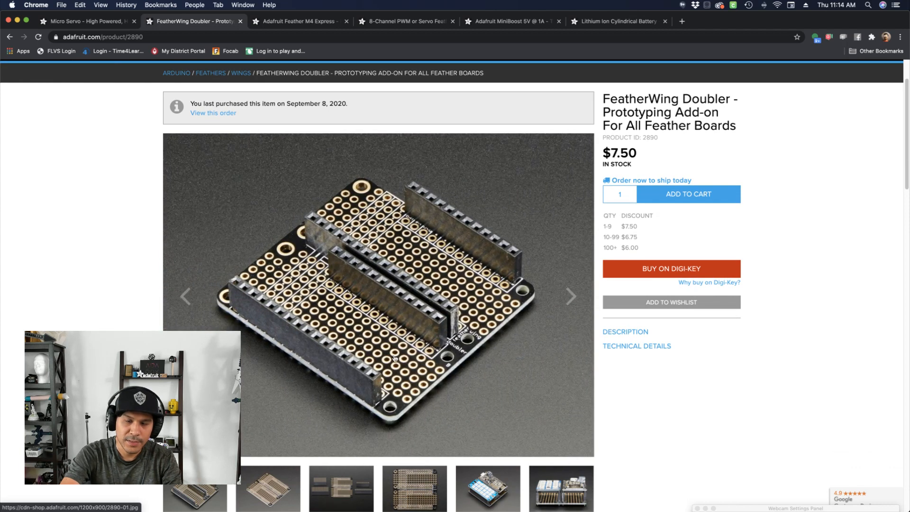
pyautogui.scroll(-1, 308, 457)
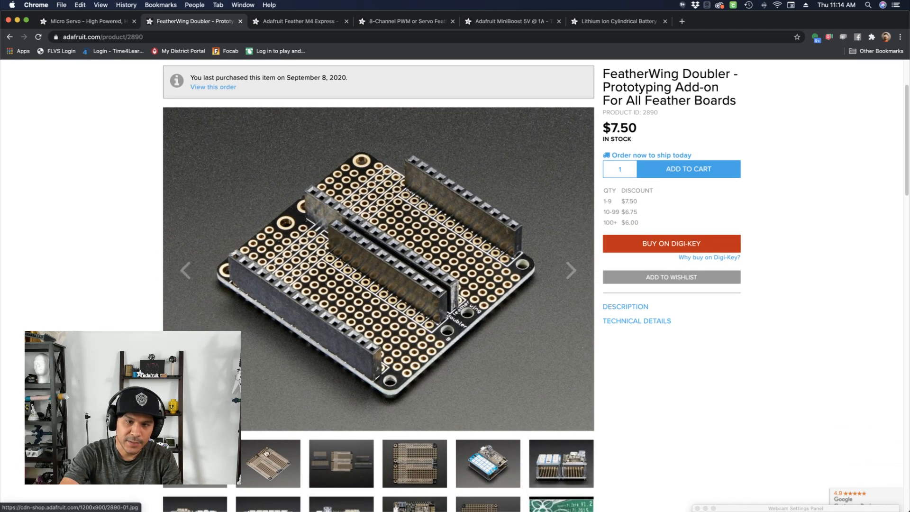
pyautogui.scroll(-1, 561, 465)
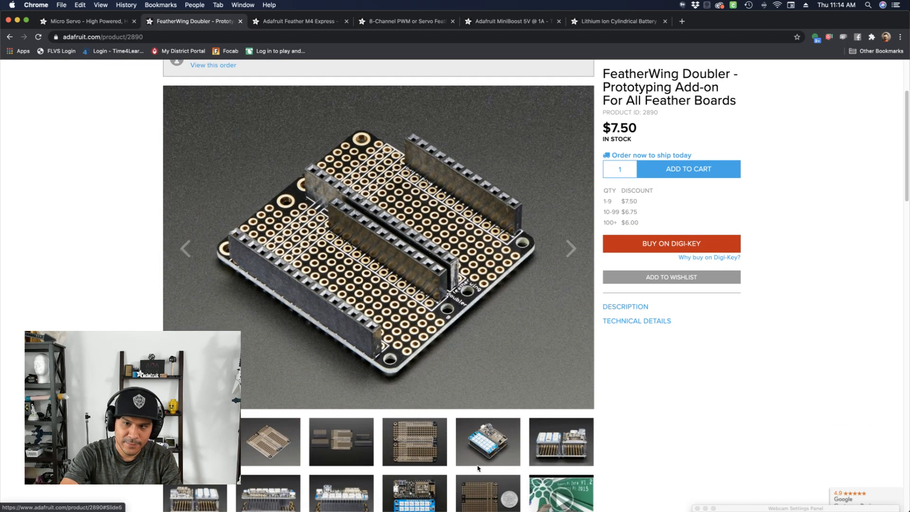
pyautogui.click(204, 491)
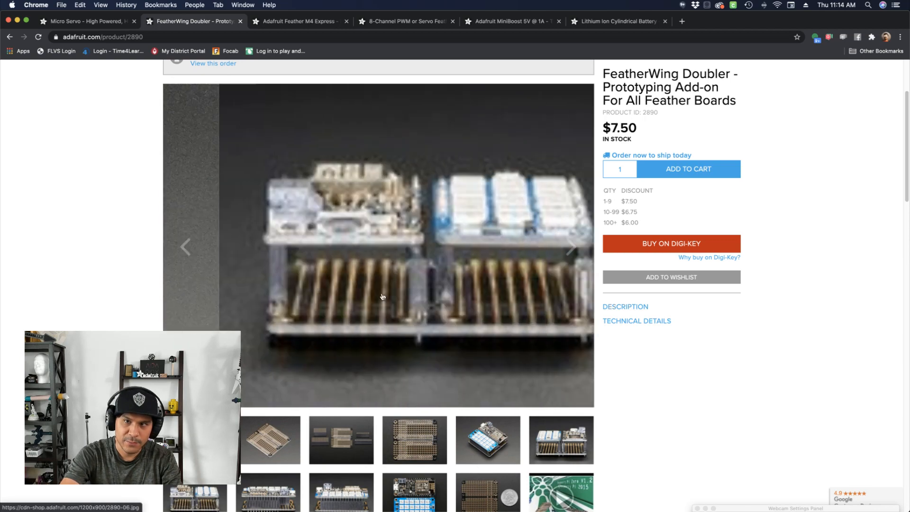
pyautogui.scroll(4, 196, 94)
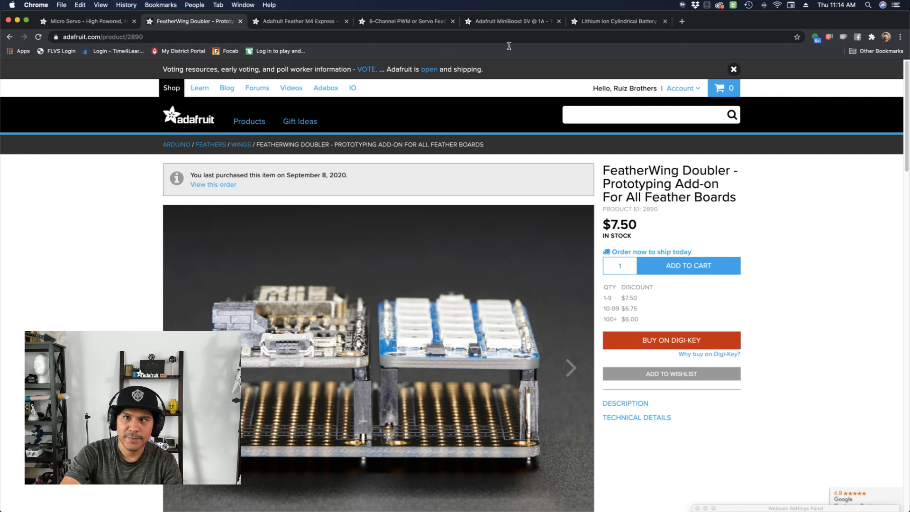
pyautogui.click(112, 23)
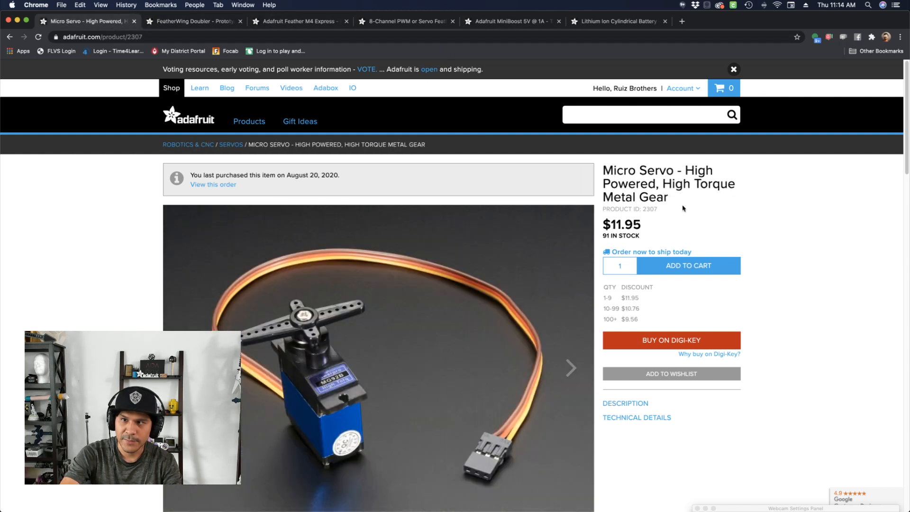
# - Switch to Fusion 360 and view the whole wing assembly from above and from a low side angle
pyautogui.press('super+Tab')
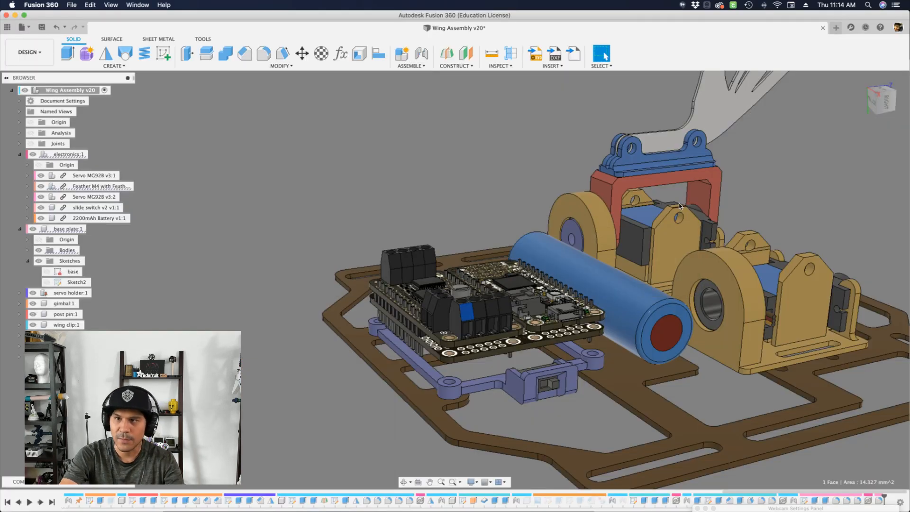
pyautogui.keyDown('shift'); pyautogui.hscroll(10, 679, 206); pyautogui.keyUp('shift')
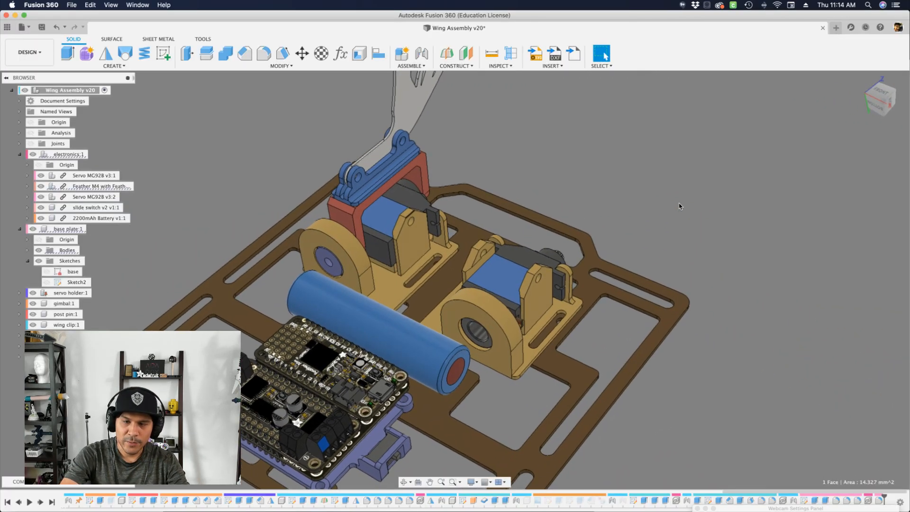
pyautogui.keyDown('shift'); pyautogui.scroll(-10, 678, 206); pyautogui.keyUp('shift')
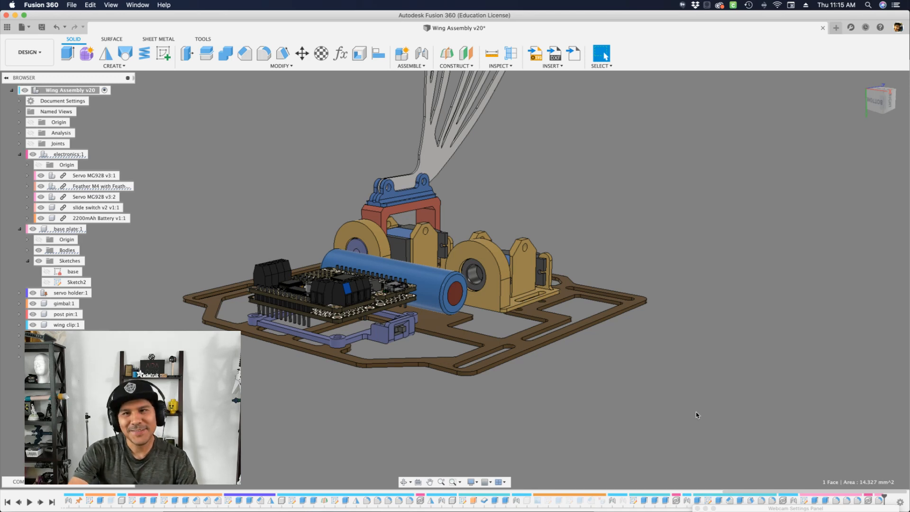
# - Switch to Wirecast and bring up the full-screen camera shot
pyautogui.press('super+Tab')
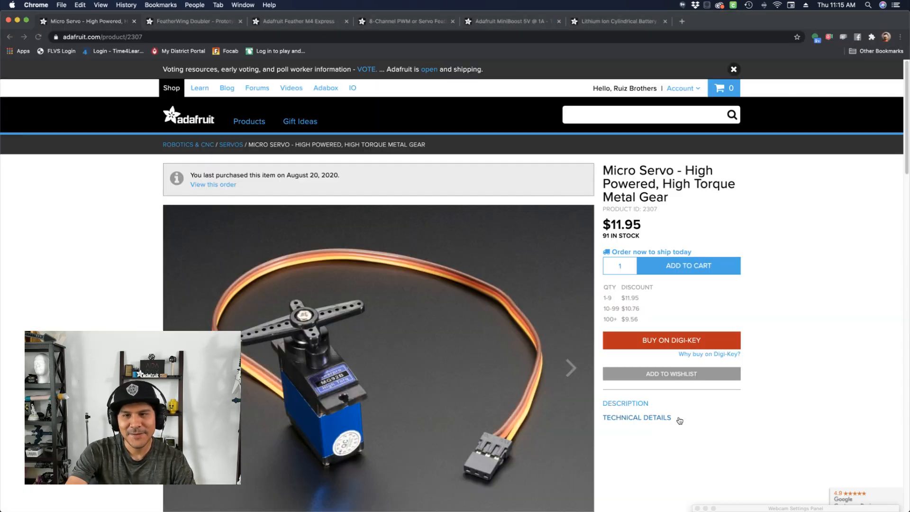
pyautogui.press('super+Tab')
pyautogui.press('super+Tab')
pyautogui.press('super+Tab')
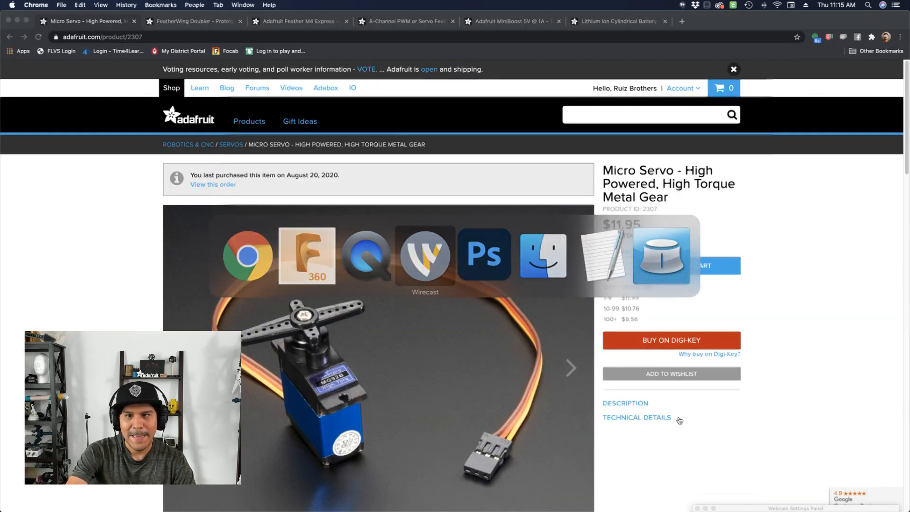
pyautogui.click(303, 361)
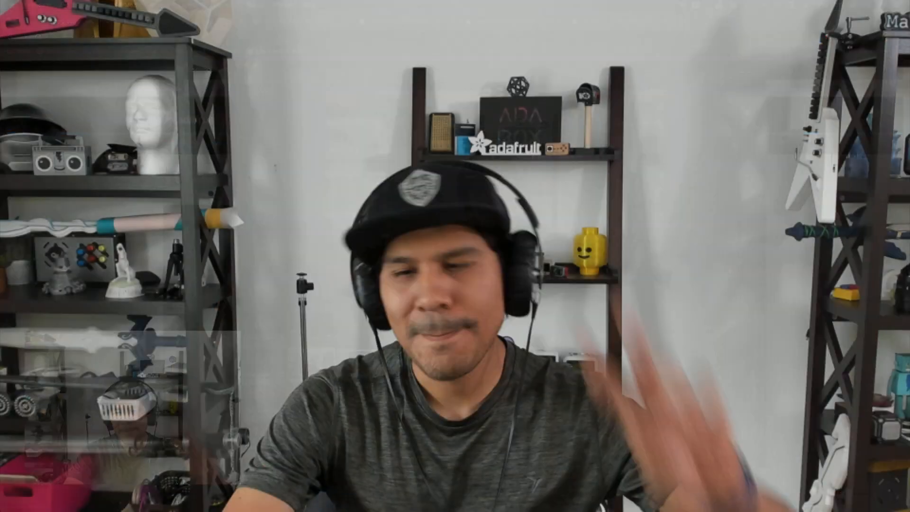